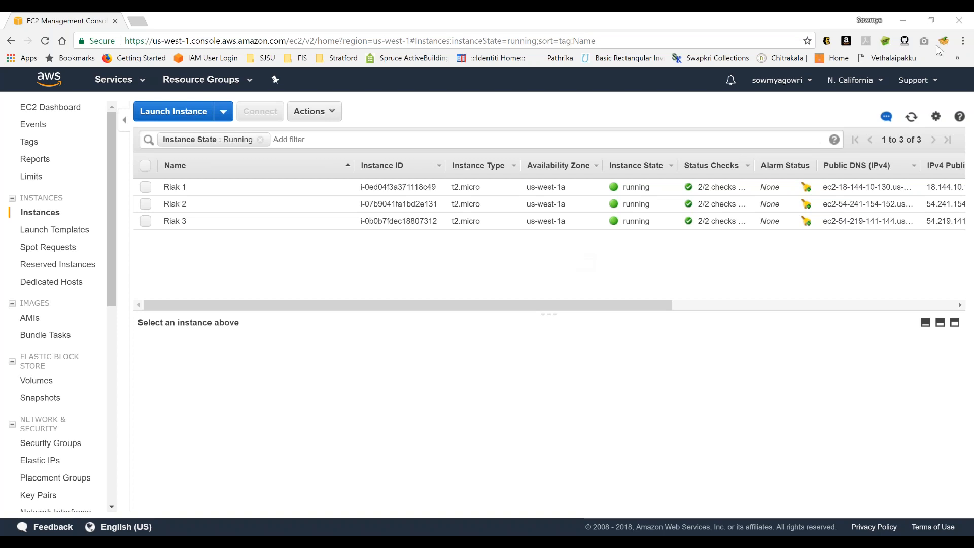
# - Switch the EC2 console region to US West (Oregon) and look over its running instances
pyautogui.click(955, 40)
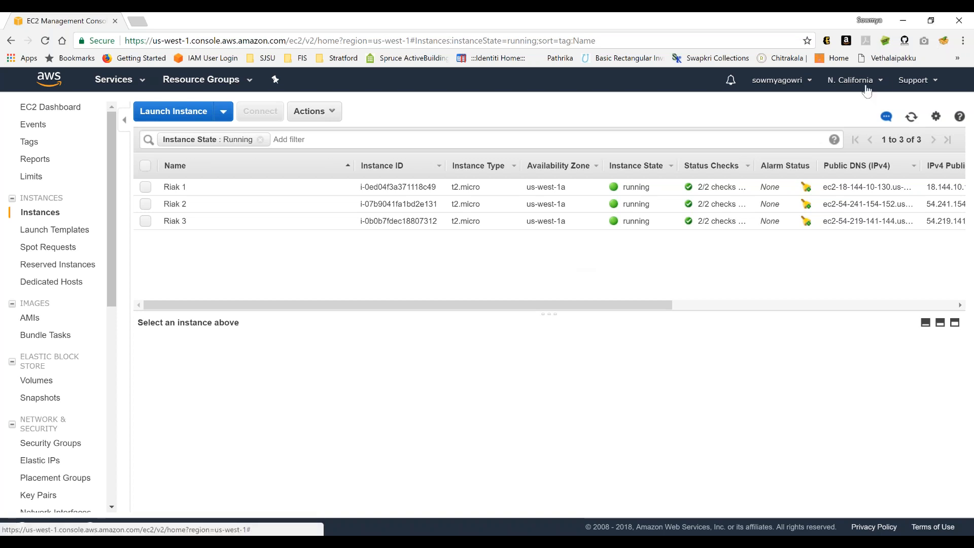
pyautogui.click(851, 79)
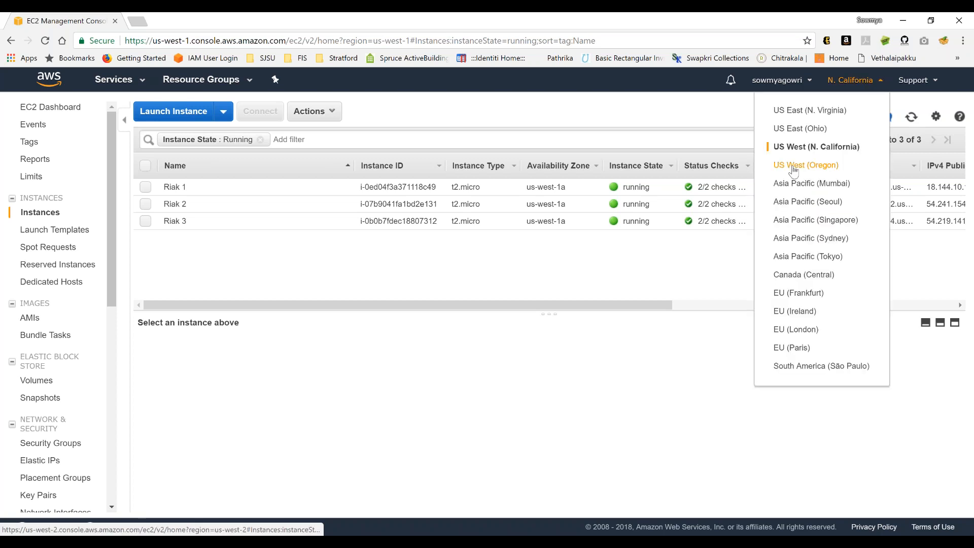
pyautogui.click(795, 167)
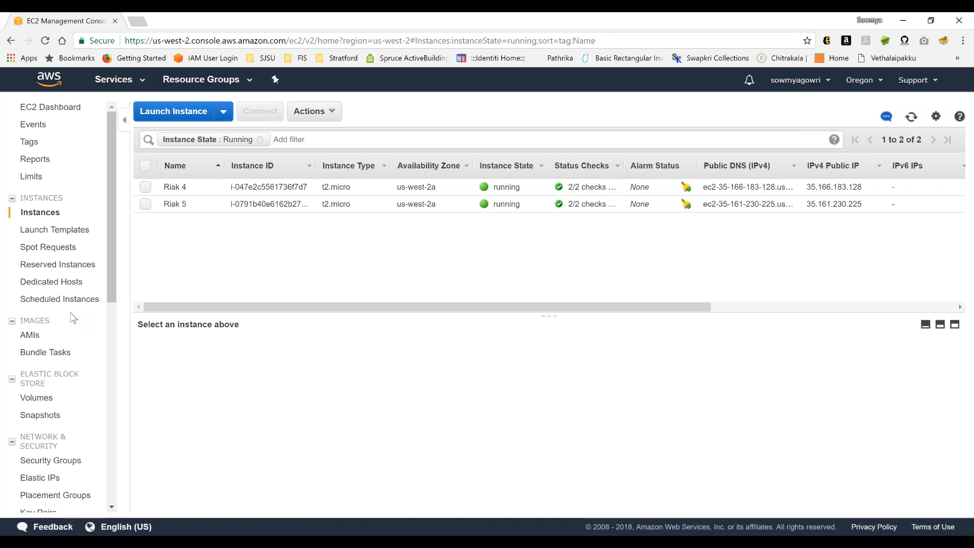
pyautogui.scroll(-3, 73, 318)
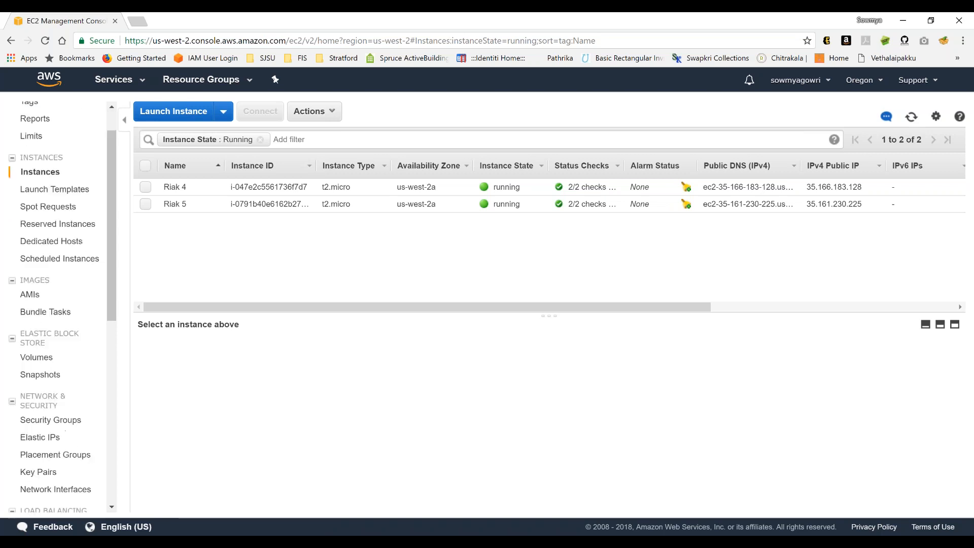
pyautogui.scroll(3, 72, 318)
# - Open the VPC peering connections and examine the requester and accepter VPC regions of the existing connection
pyautogui.click(48, 79)
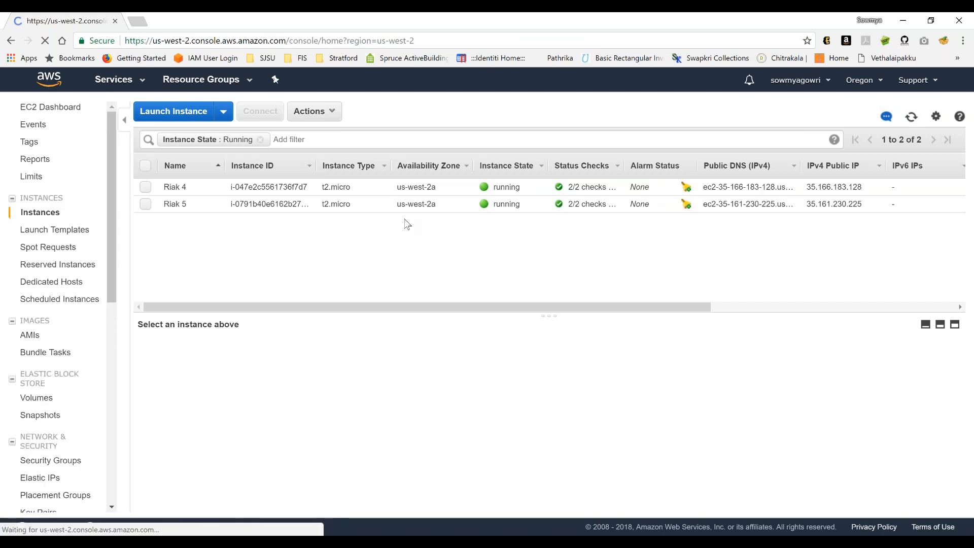
pyautogui.click(325, 193)
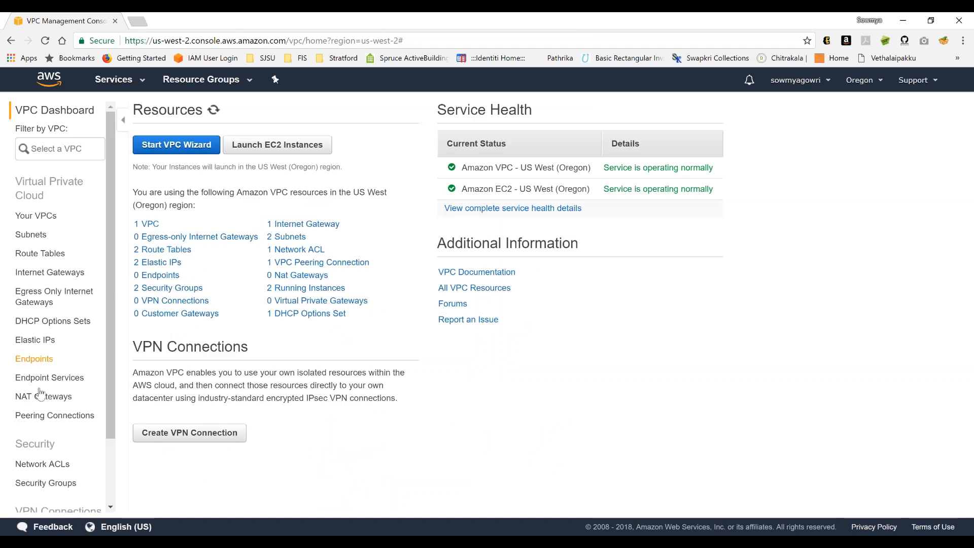
pyautogui.click(39, 417)
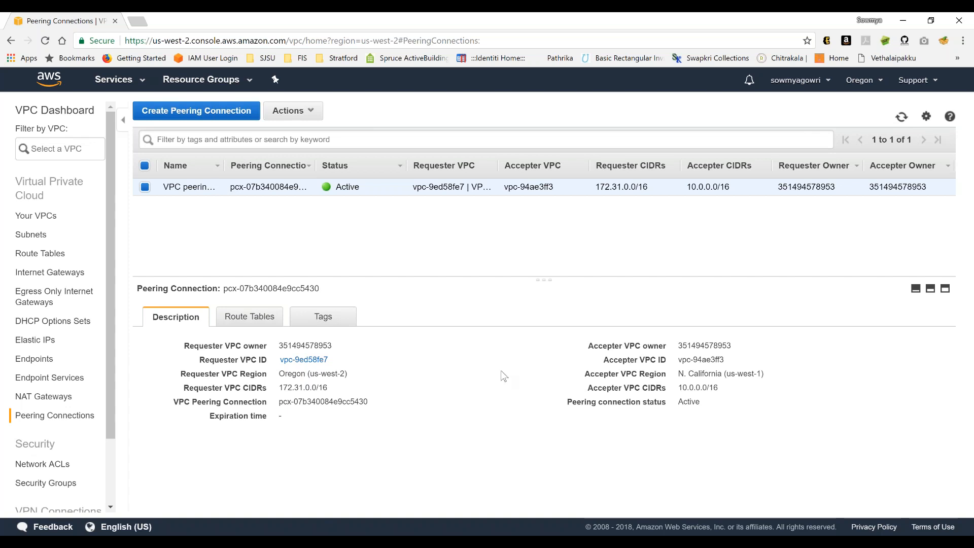
pyautogui.tripleClick(298, 376)
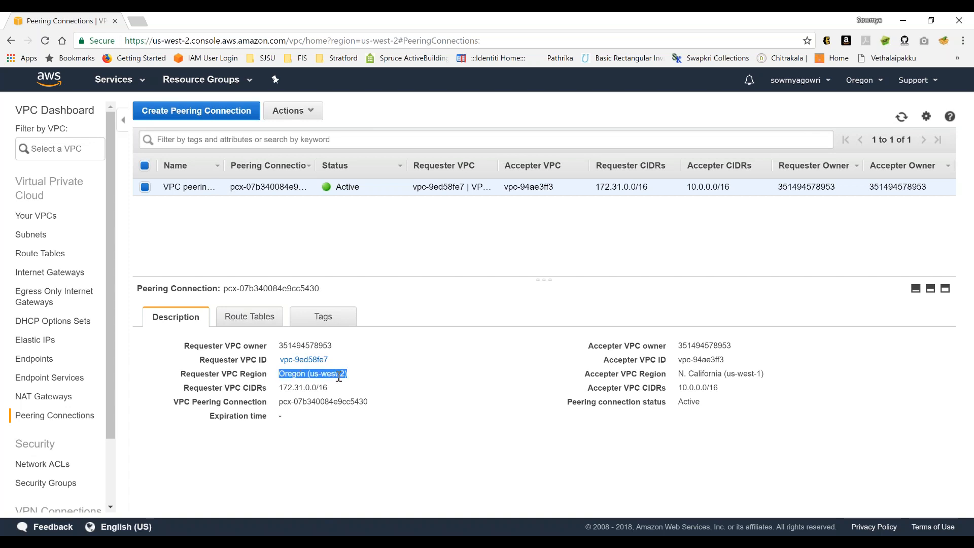
pyautogui.tripleClick(705, 374)
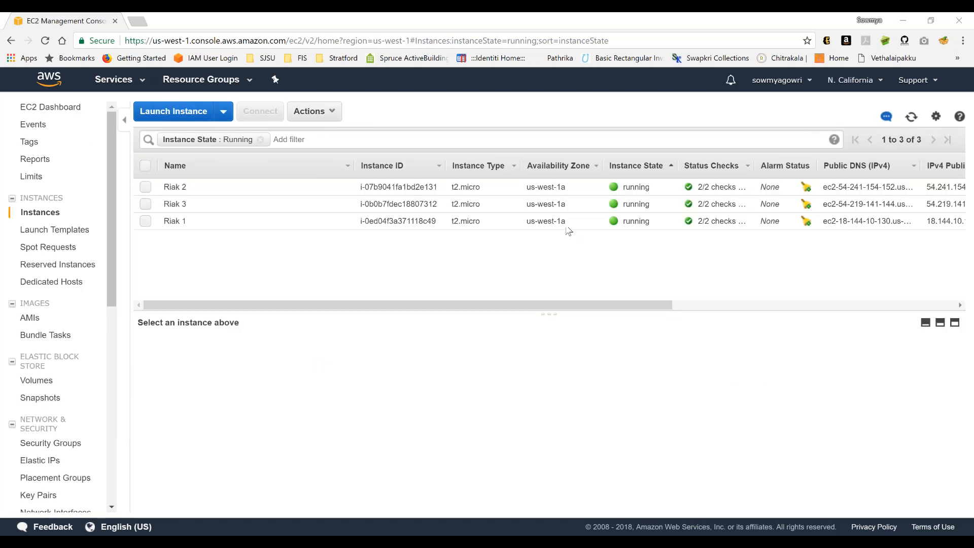
# - Open the Riak 1 instance's details in N. California, select its public DNS, and switch to the Ubuntu terminal
pyautogui.click(495, 223)
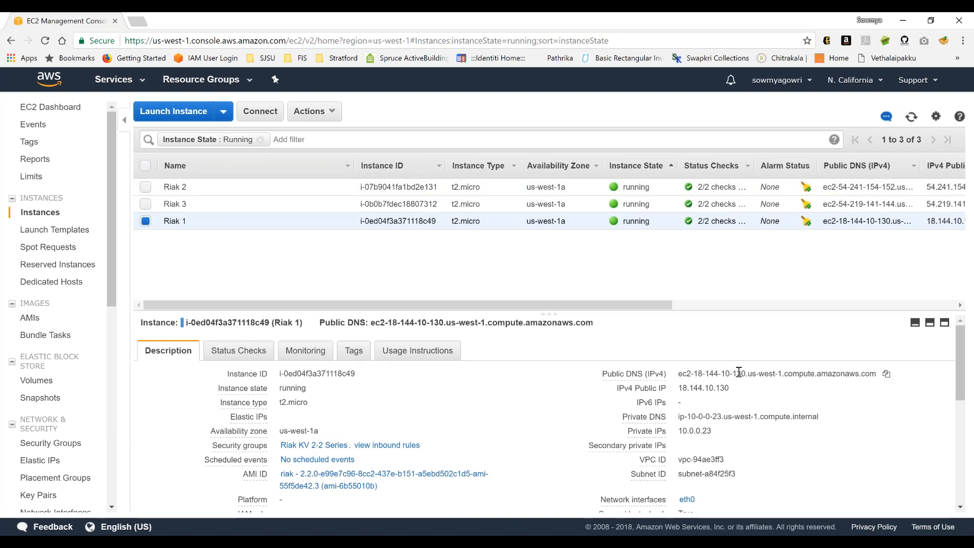
pyautogui.tripleClick(782, 374)
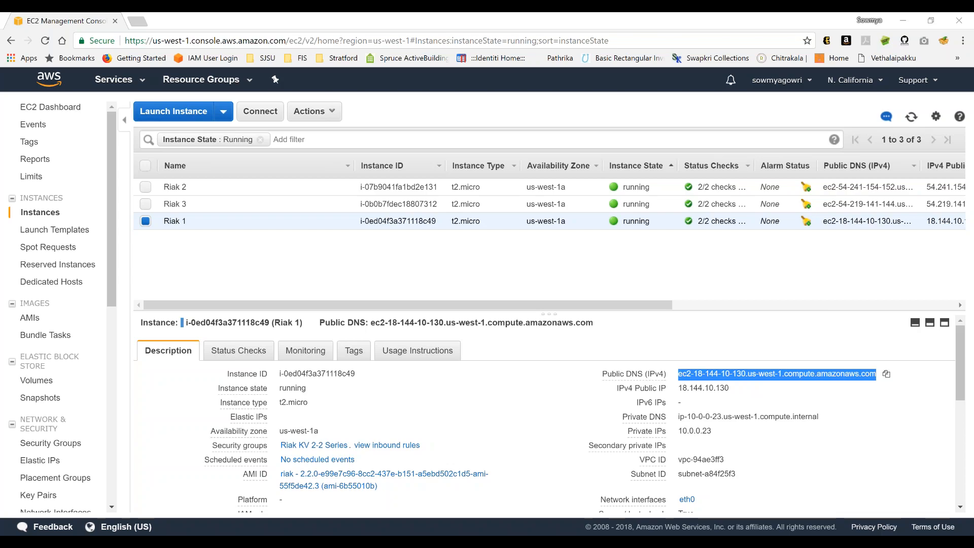
pyautogui.click(290, 542)
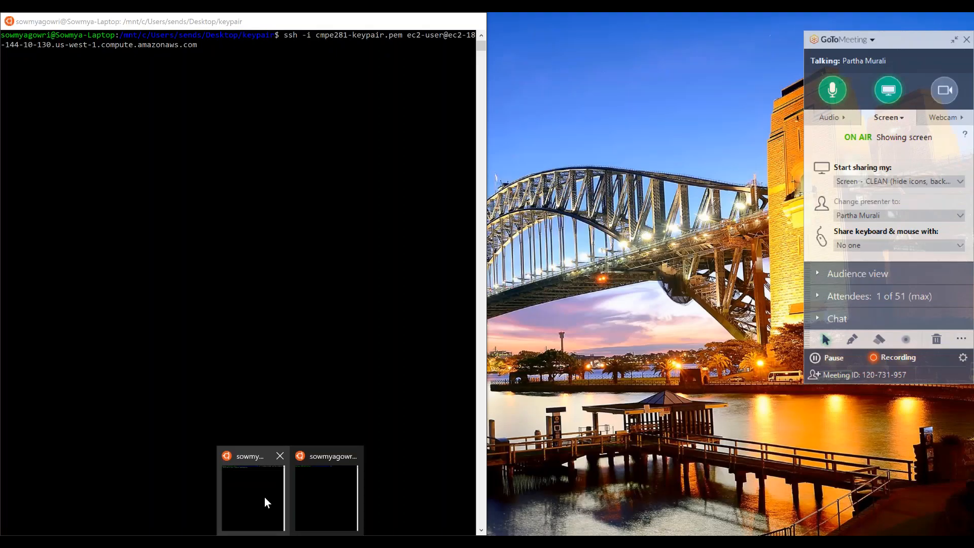
pyautogui.click(266, 501)
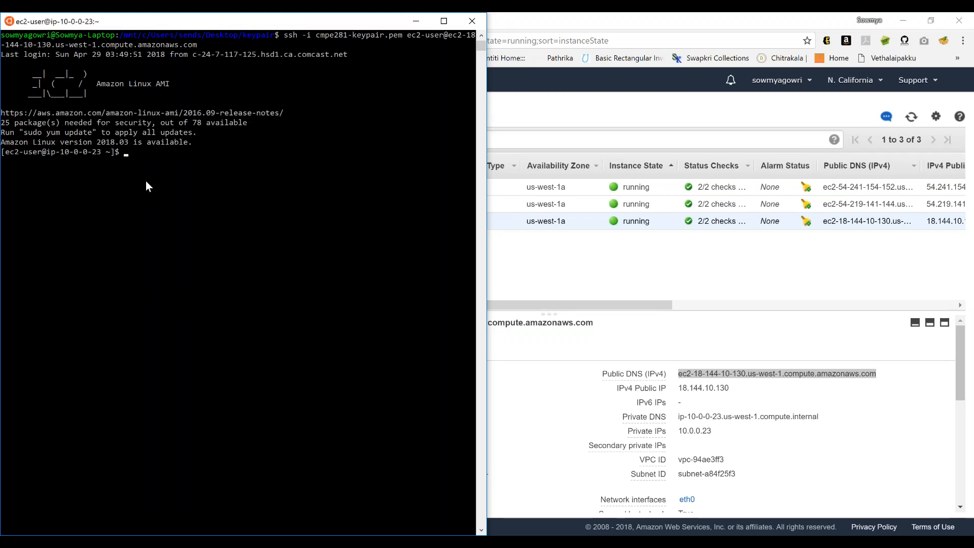
# - Copy the command sudo riak-admin member_status from the Notepad file AWS Riak Cluster Instance Details.txt and run it in the Riak 1 terminal
pyautogui.moveTo(759, 541)
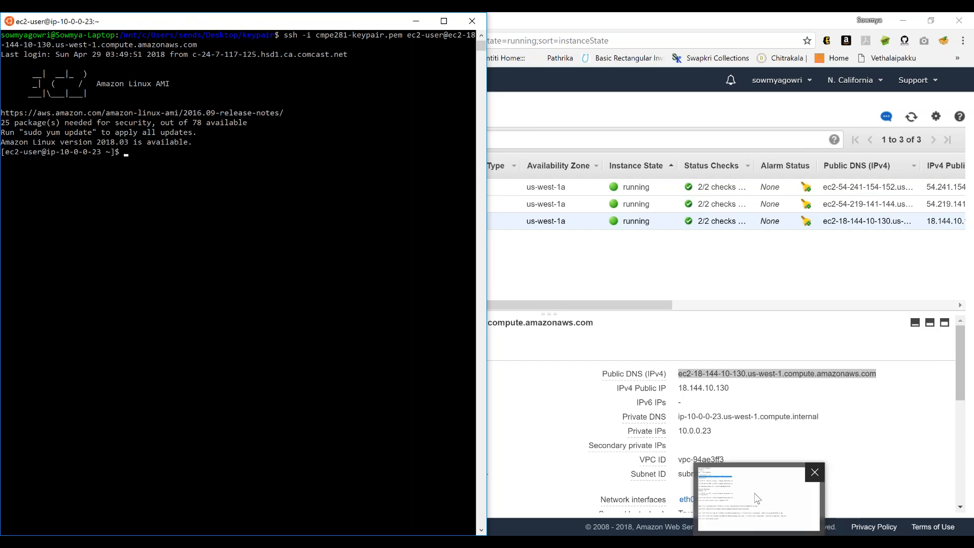
pyautogui.click(758, 499)
pyautogui.click(175, 439)
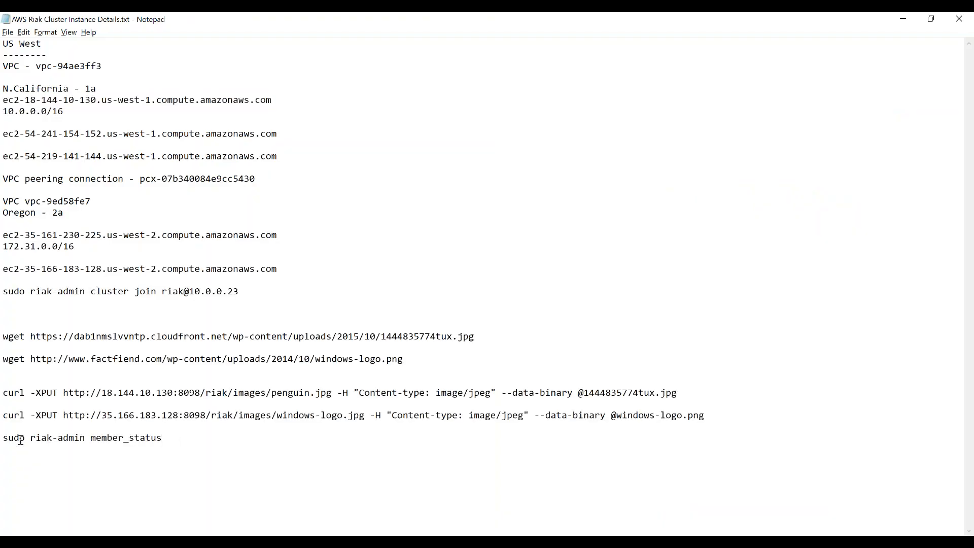
pyautogui.keyDown('shift'); pyautogui.click(4, 438); pyautogui.keyUp('shift')
pyautogui.hotkey('ctrl', 'c')
pyautogui.hotkey('alt', 'Tab')
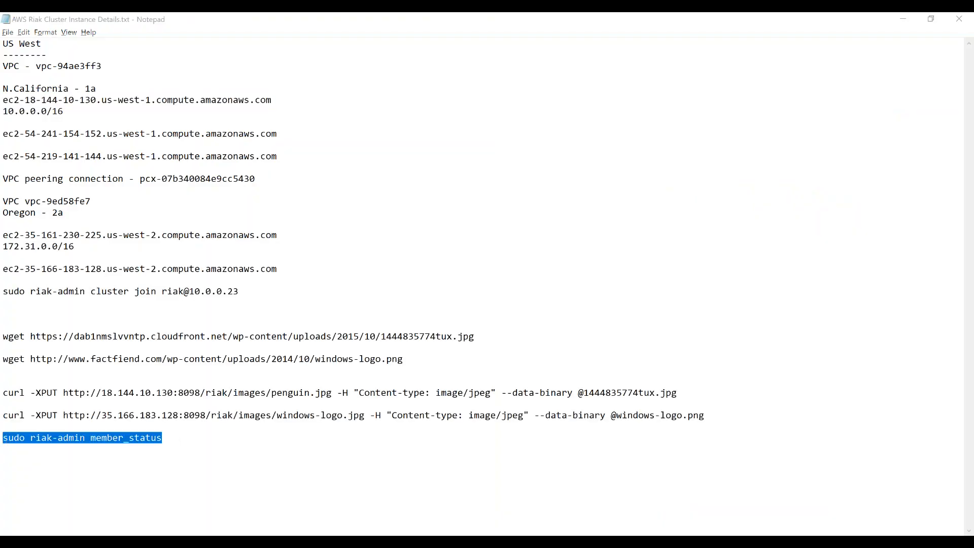
pyautogui.rightClick(145, 157)
pyautogui.press('Return')
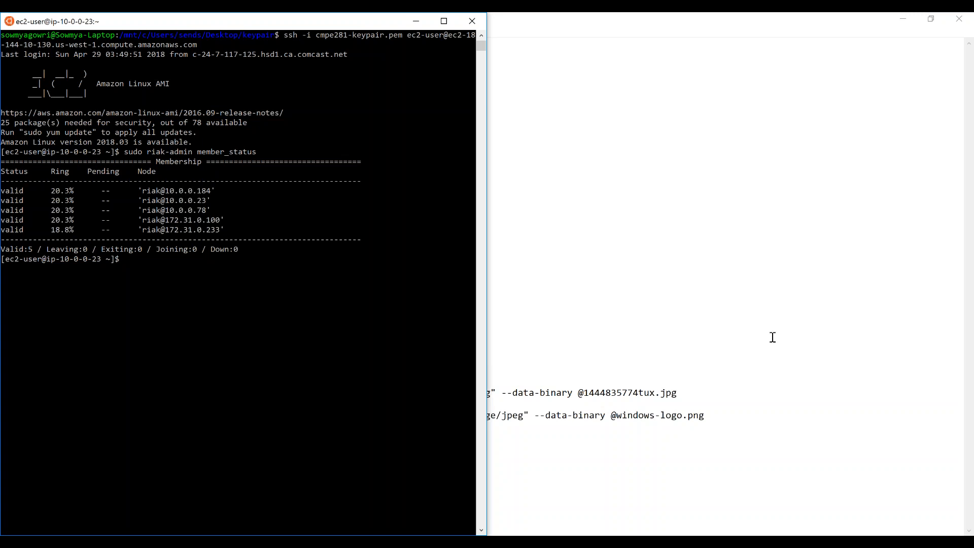
pyautogui.click(833, 359)
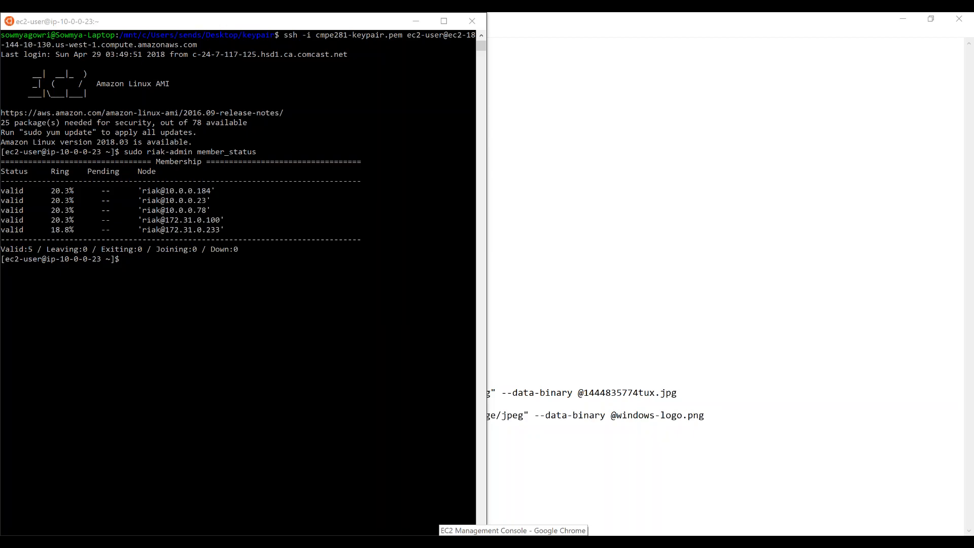
pyautogui.click(514, 542)
pyautogui.hotkey('alt', 'Tab')
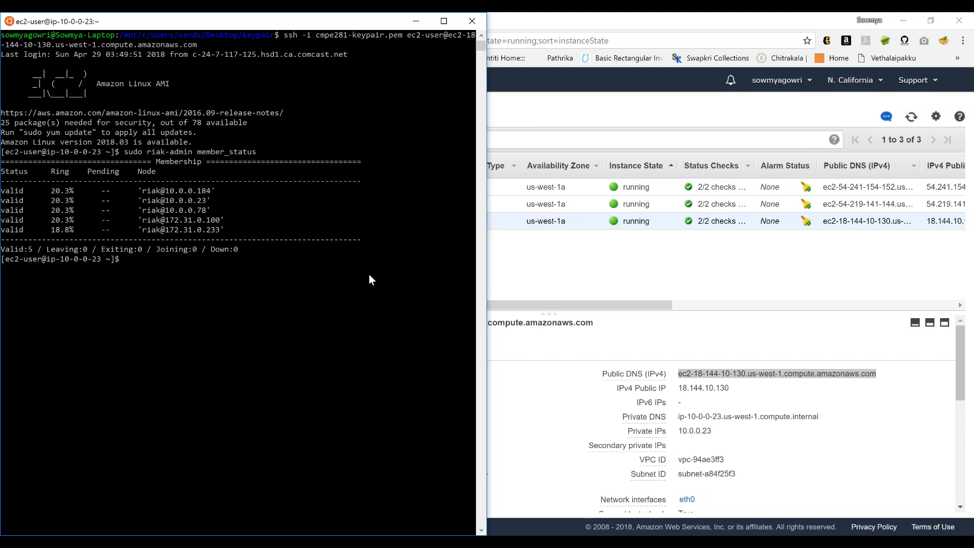
pyautogui.rightClick(127, 259)
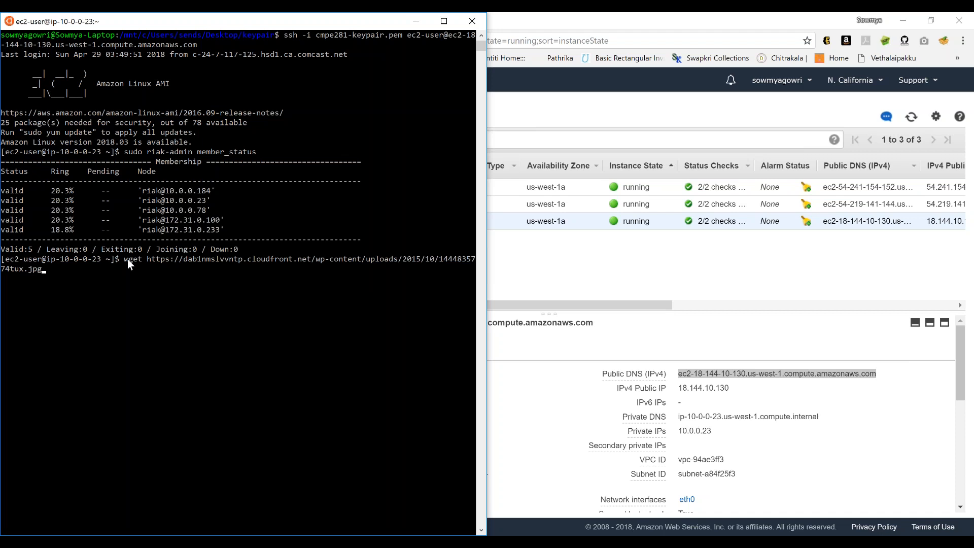
pyautogui.press('Return')
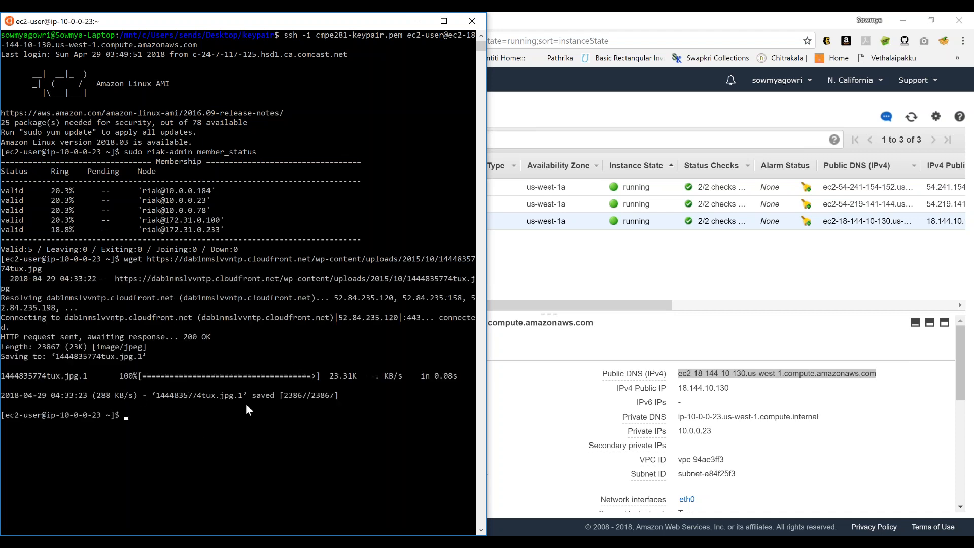
pyautogui.hotkey('alt', 'Tab')
pyautogui.hotkey('alt', 'Tab')
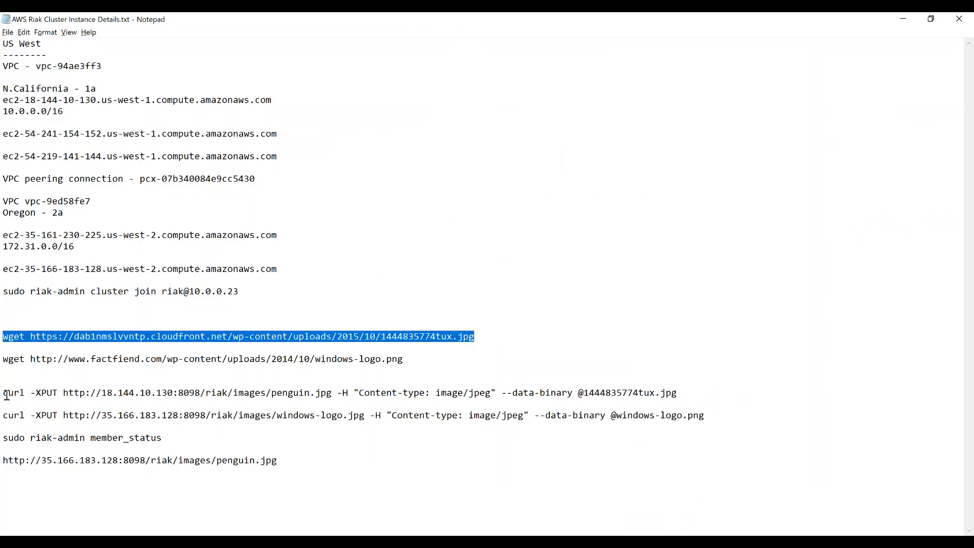
pyautogui.click(4, 393)
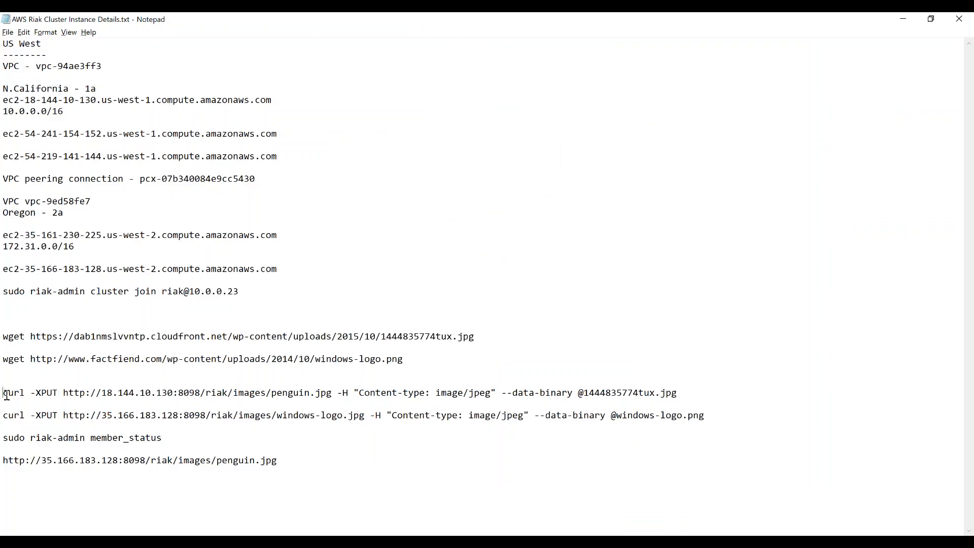
pyautogui.keyDown('shift'); pyautogui.click(679, 394); pyautogui.keyUp('shift')
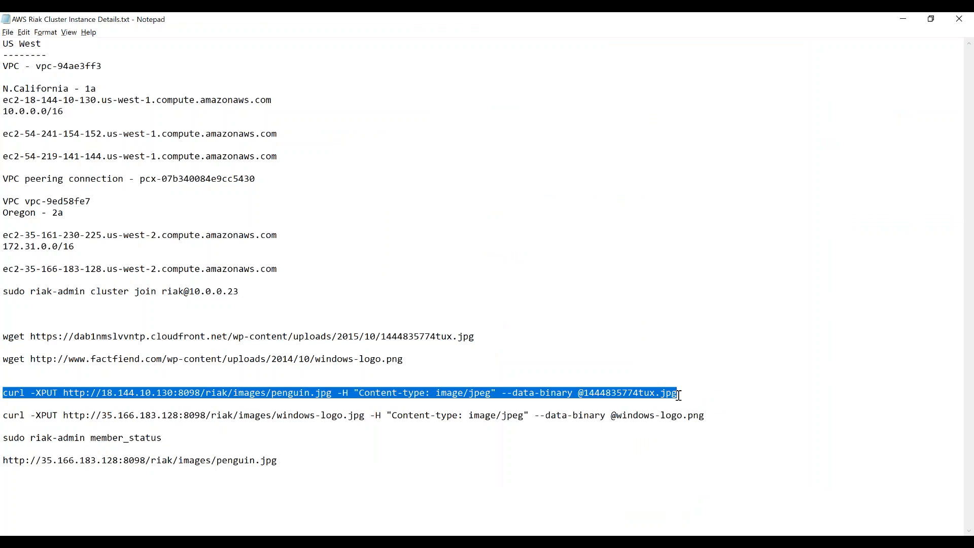
pyautogui.click(105, 396)
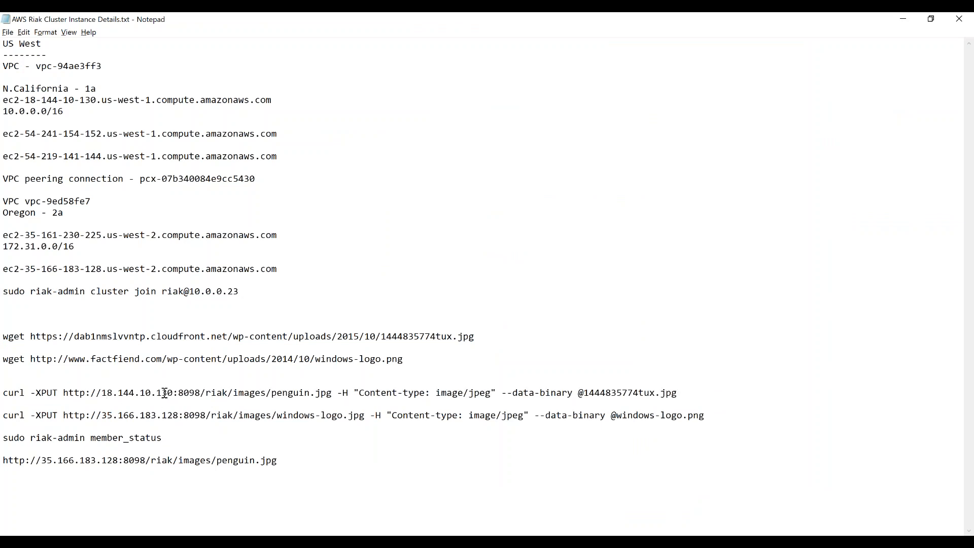
pyautogui.hotkey('alt', 'Tab')
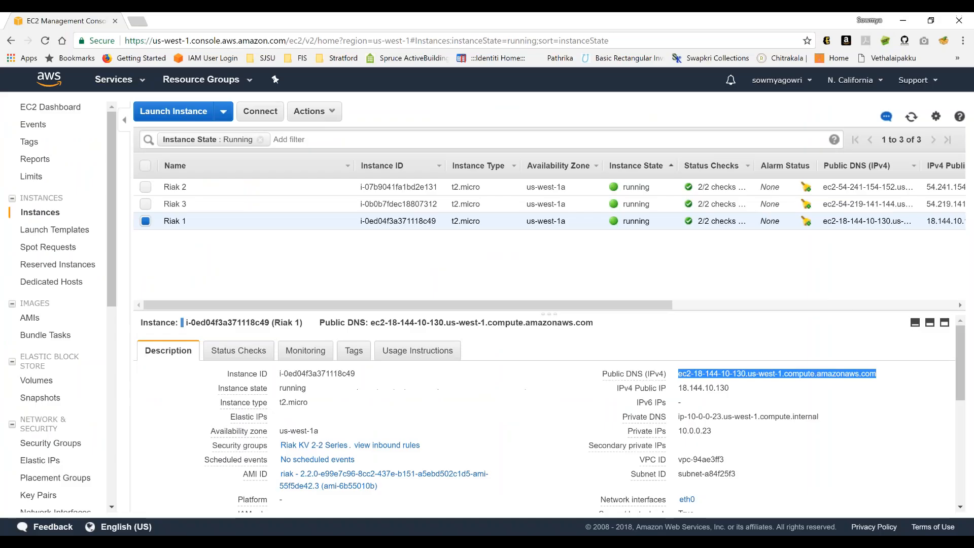
pyautogui.doubleClick(701, 388)
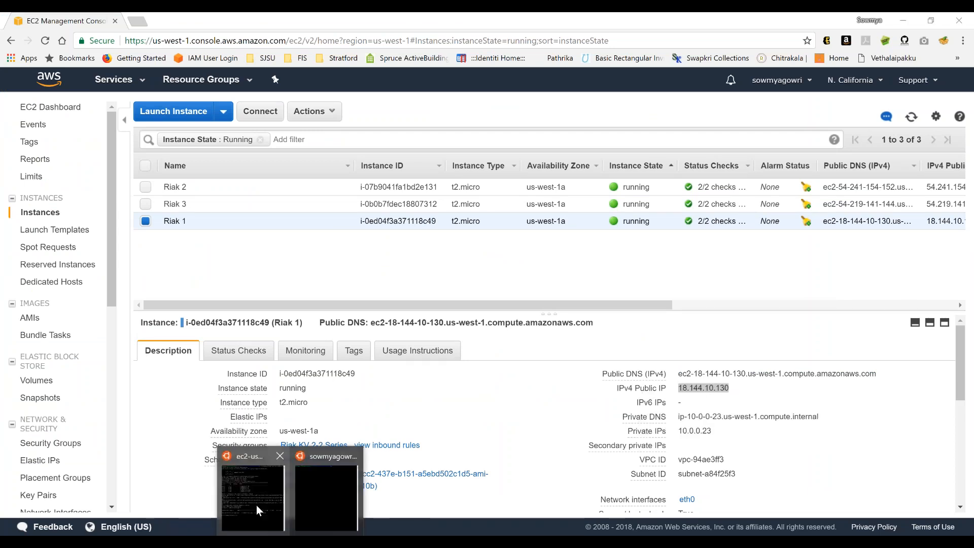
pyautogui.click(257, 505)
pyautogui.rightClick(127, 417)
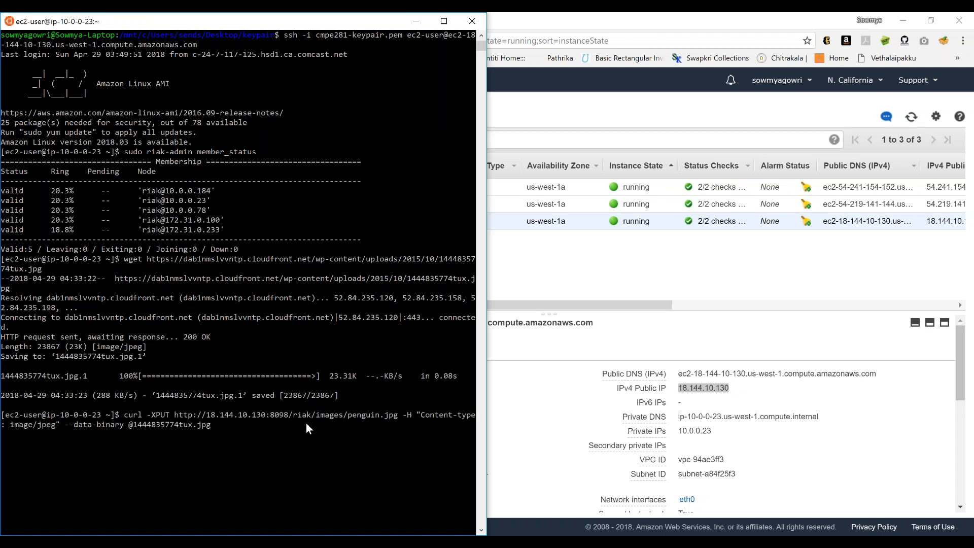
pyautogui.press('Return')
pyautogui.click(349, 415)
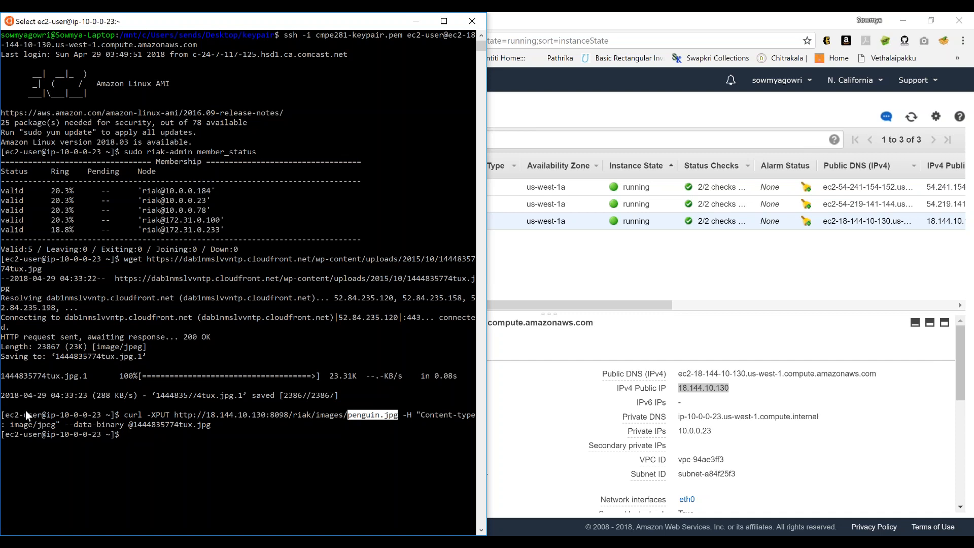
pyautogui.click(62, 415)
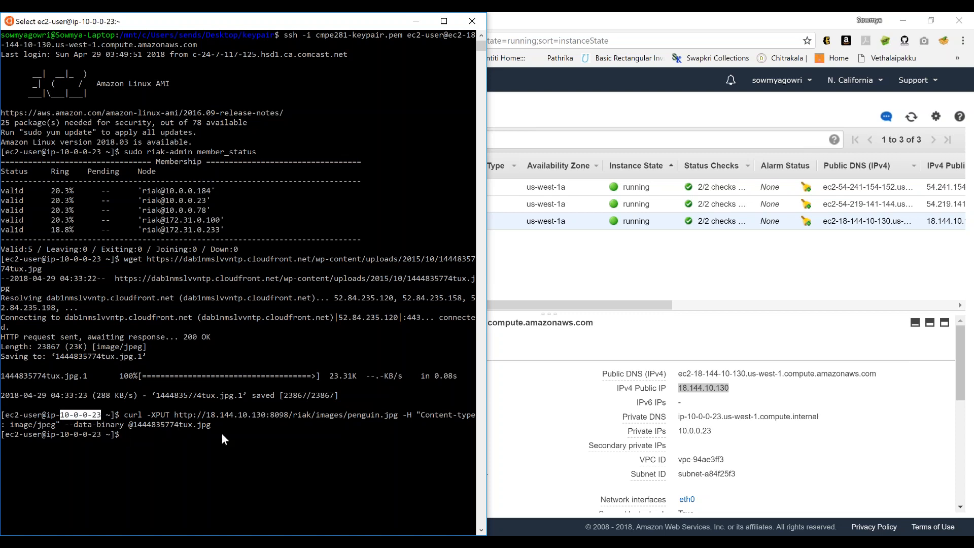
pyautogui.click(543, 455)
pyautogui.moveTo(332, 542)
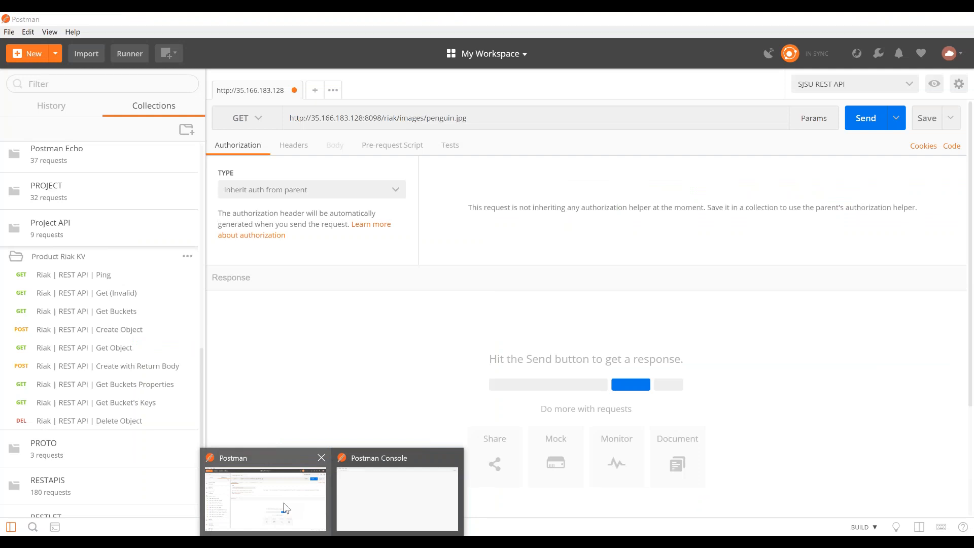
pyautogui.click(286, 507)
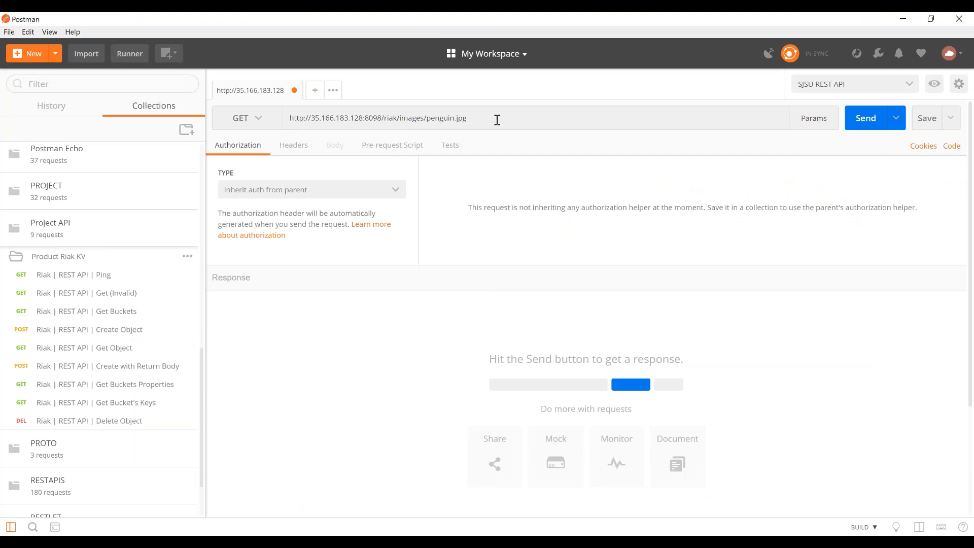
# - Return to the EC2 console in Chrome, change the region to US West (Oregon), and open the Riak 4 instance's details
pyautogui.moveTo(513, 543)
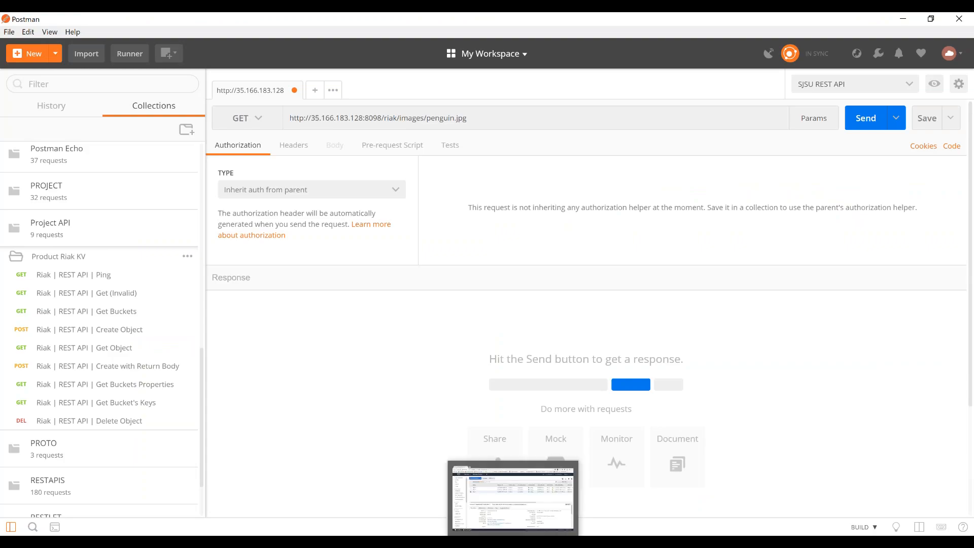
pyautogui.click(514, 508)
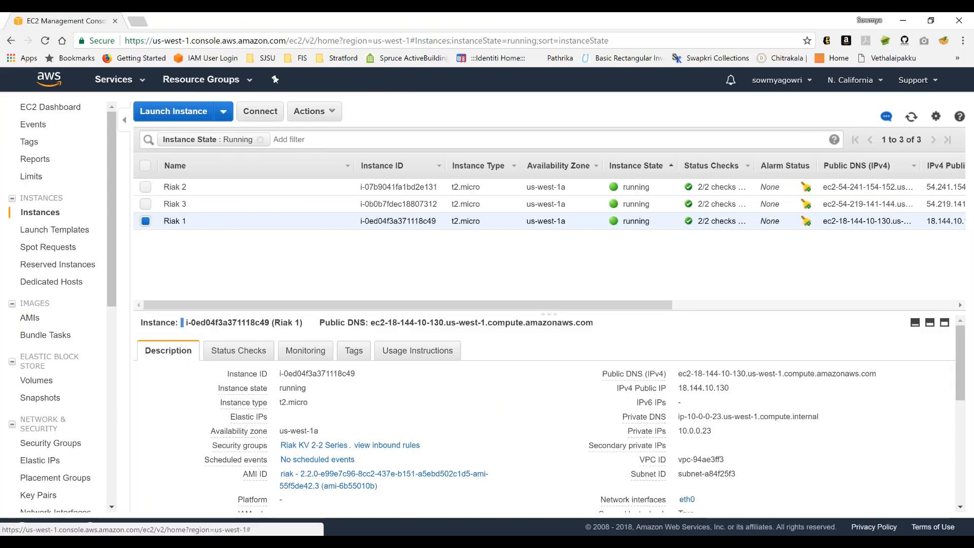
pyautogui.click(850, 80)
pyautogui.click(806, 165)
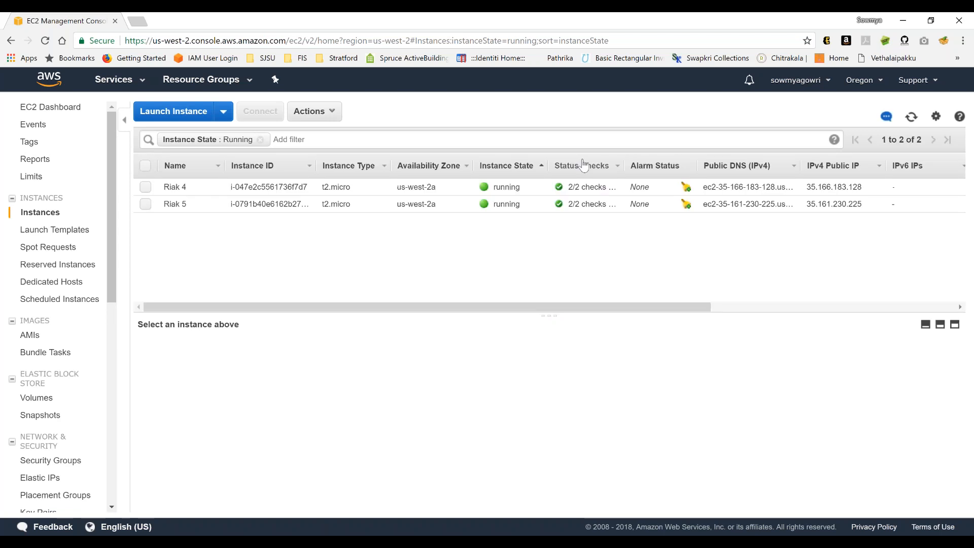
pyautogui.click(487, 192)
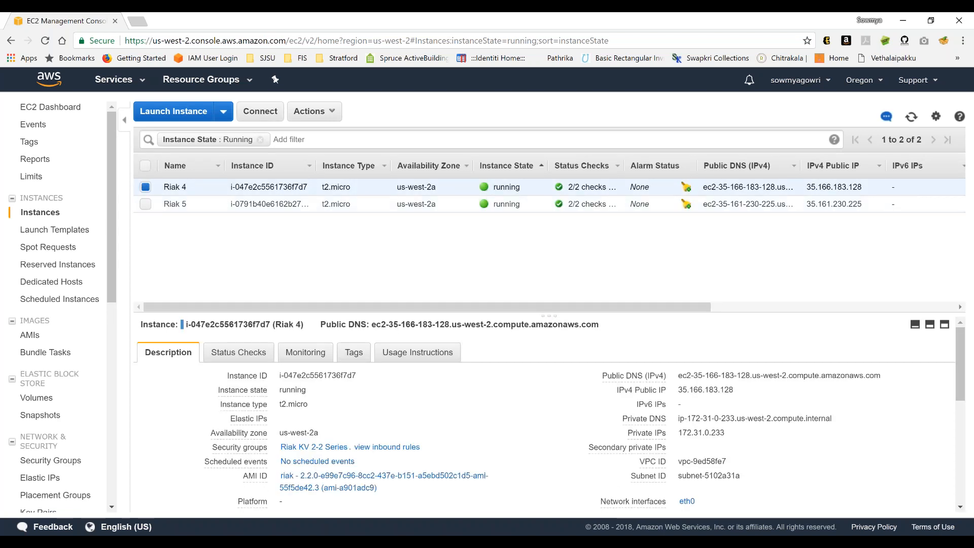
# - Select Riak 4's public IP and compare it with the host address of the penguin.jpg GET request in Postman
pyautogui.doubleClick(689, 391)
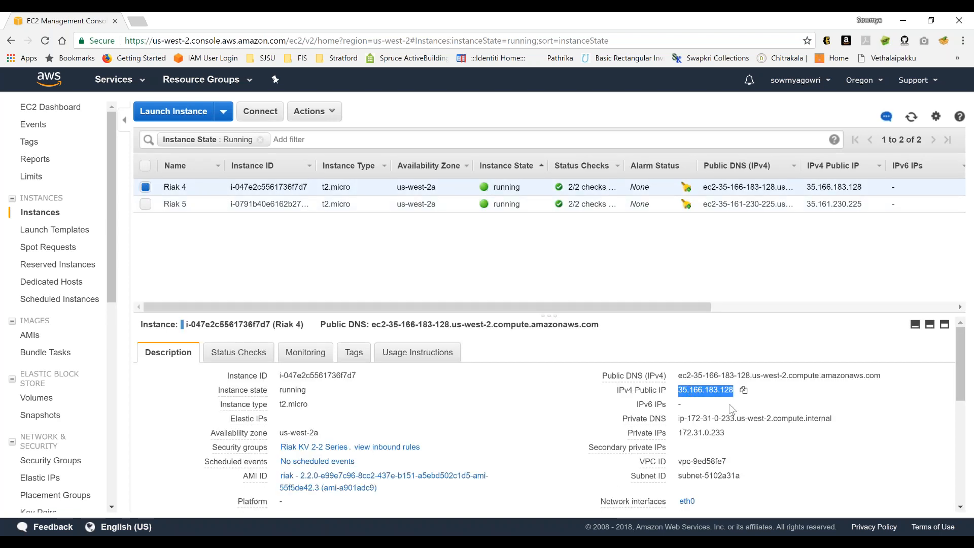
pyautogui.moveTo(332, 542)
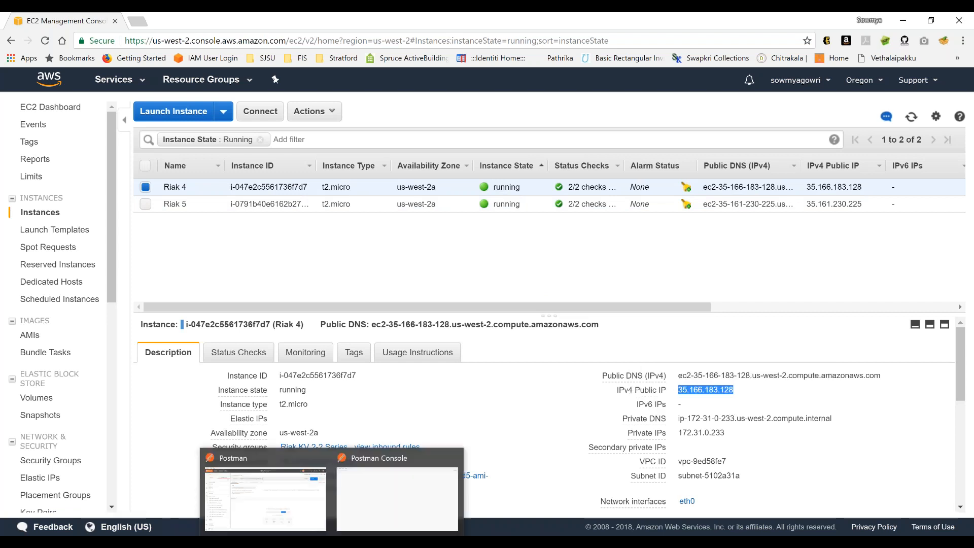
pyautogui.click(297, 520)
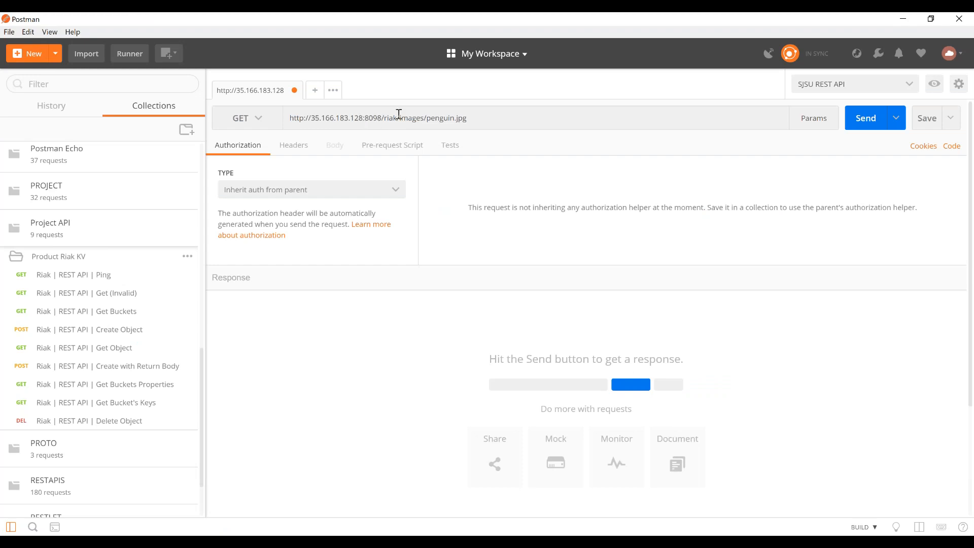
pyautogui.click(515, 117)
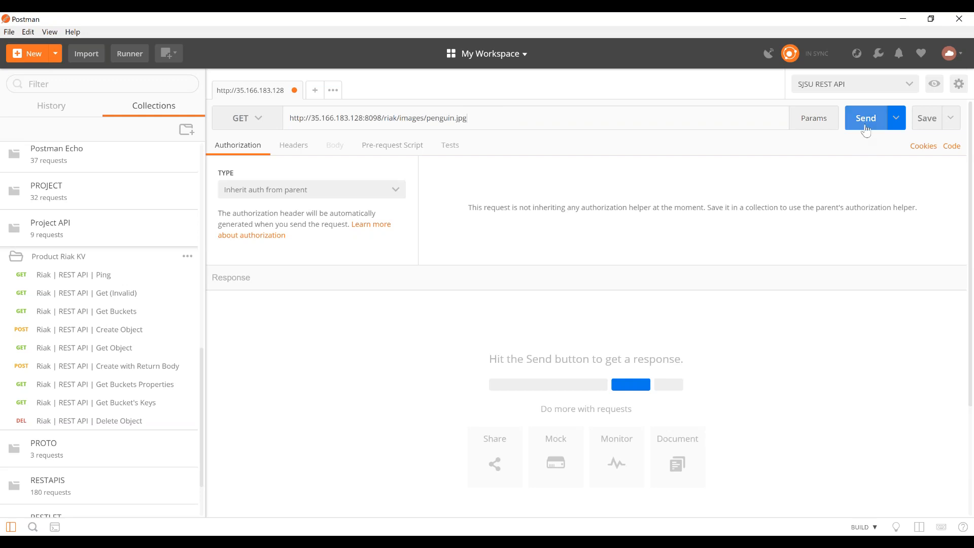
pyautogui.moveTo(759, 541)
pyautogui.click(759, 502)
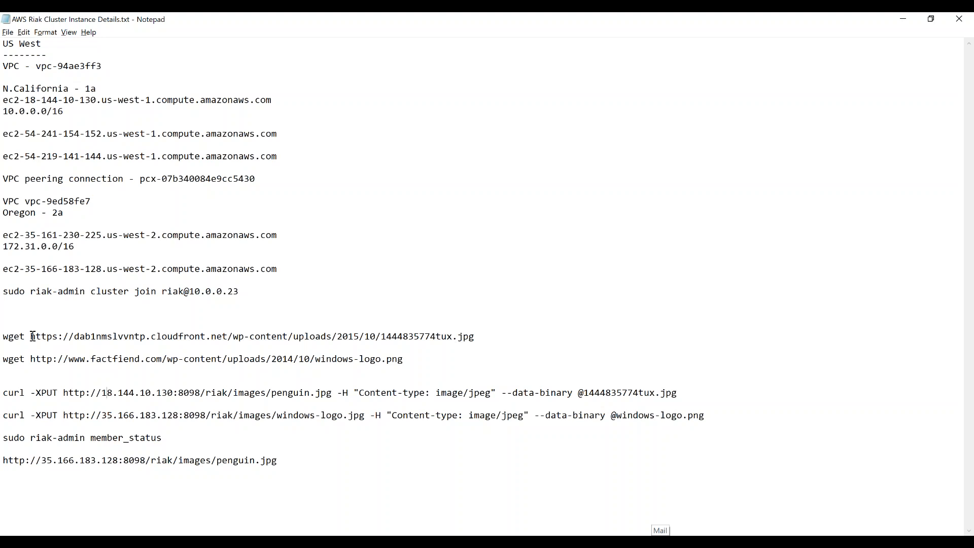
pyautogui.moveTo(32, 336); pyautogui.dragTo(557, 353)
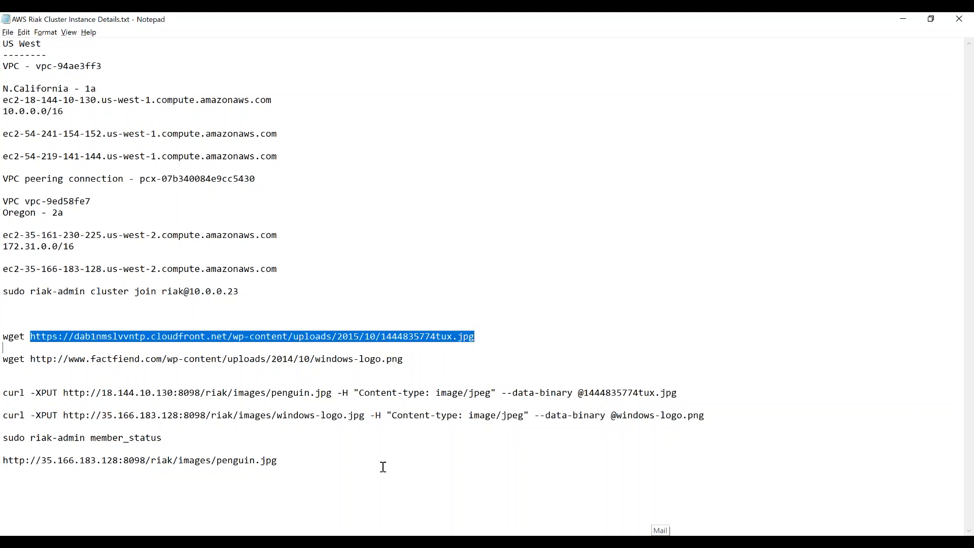
pyautogui.hotkey('alt', 'Tab')
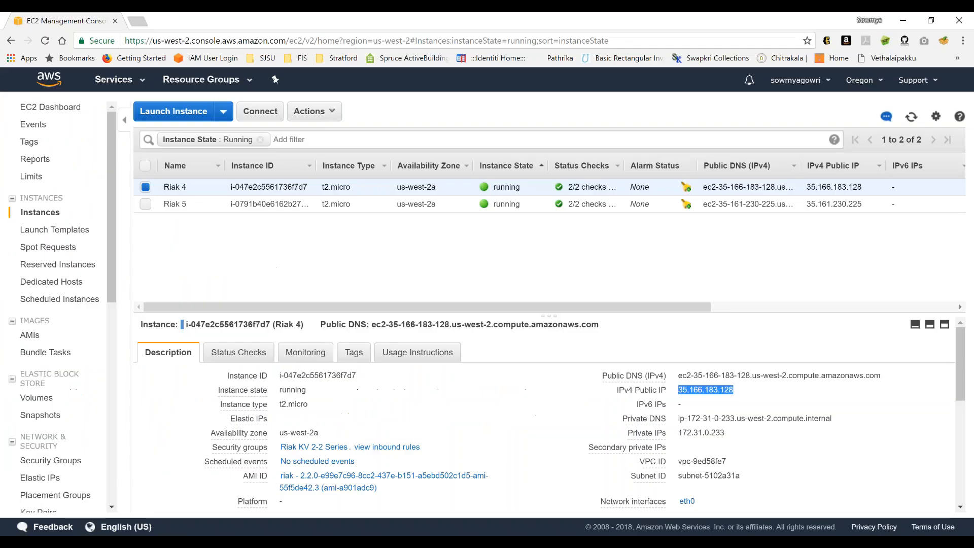
pyautogui.hotkey('ctrl', 't')
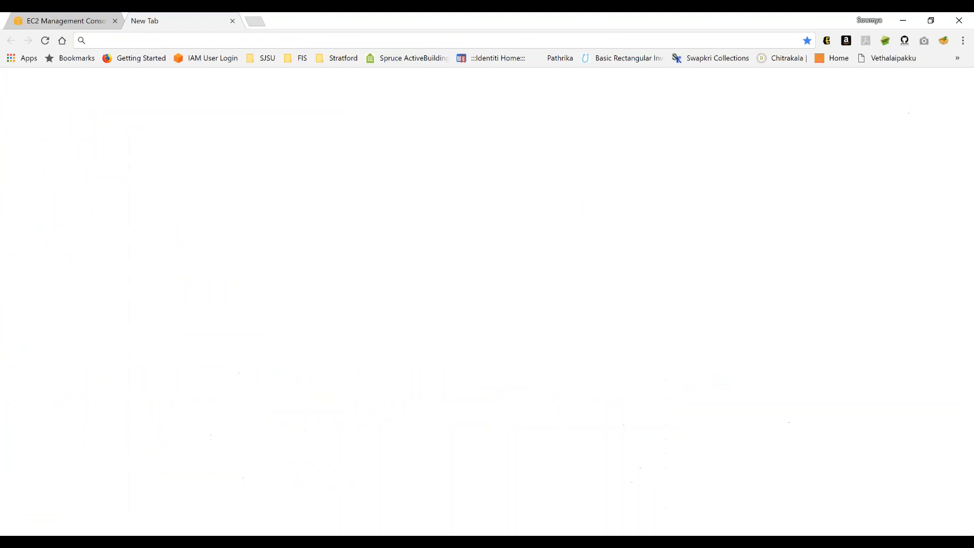
pyautogui.hotkey('ctrl', 'v')
pyautogui.press('Return')
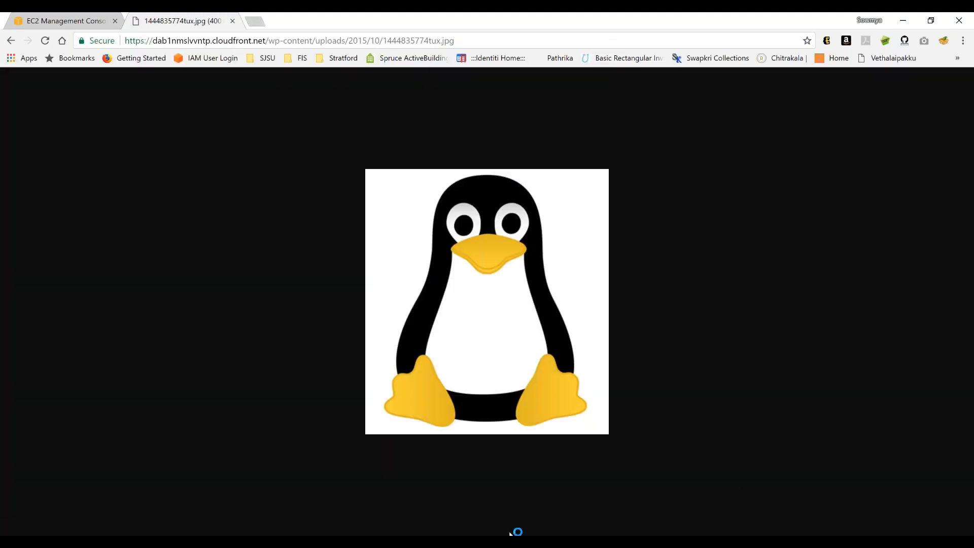
pyautogui.moveTo(332, 542)
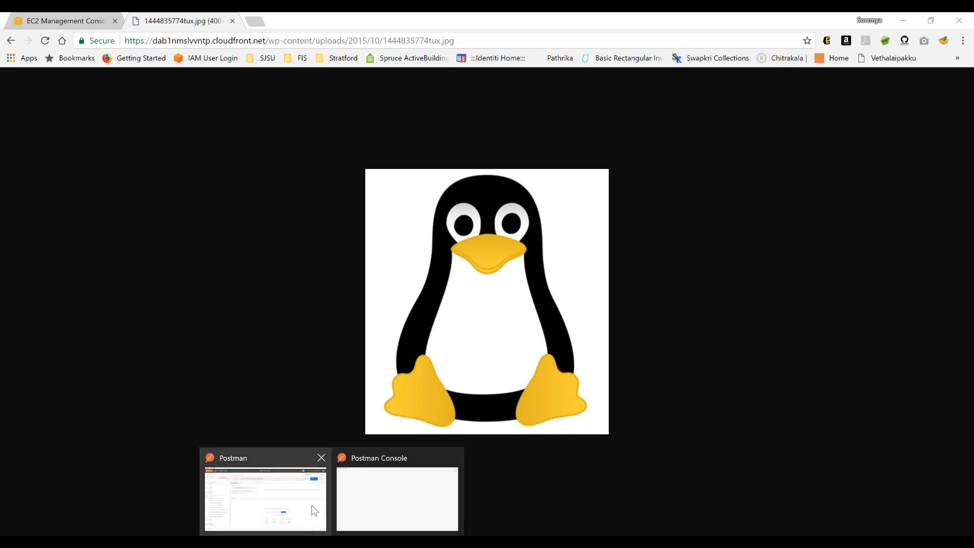
pyautogui.click(312, 504)
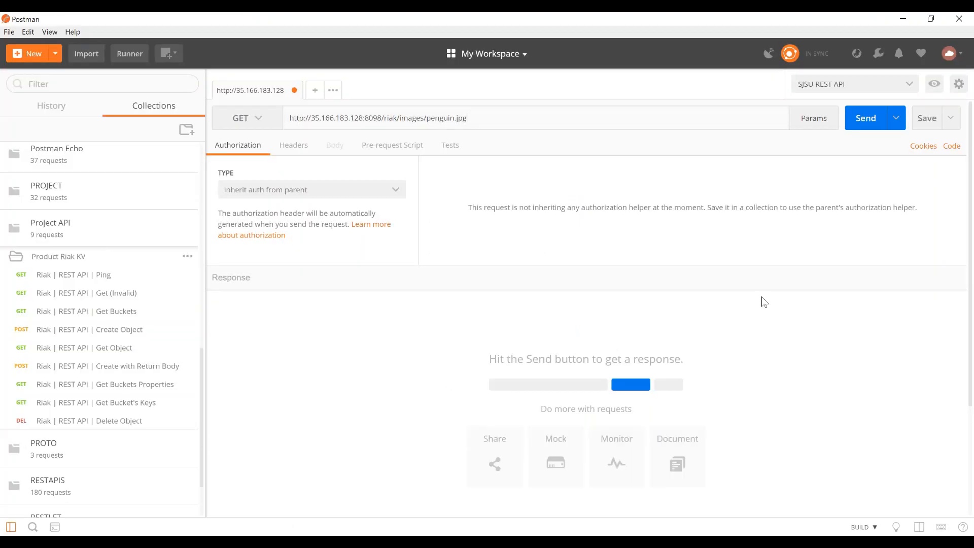
pyautogui.click(866, 122)
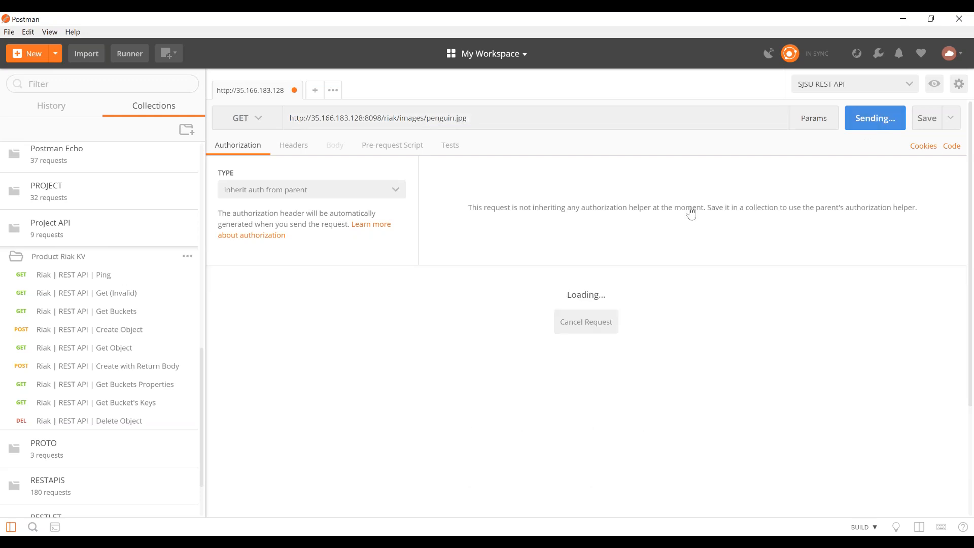
# - Examine the penguin.jpg request's headers in Postman Console, close the console, and look over the returned image in Postman
pyautogui.moveTo(332, 542)
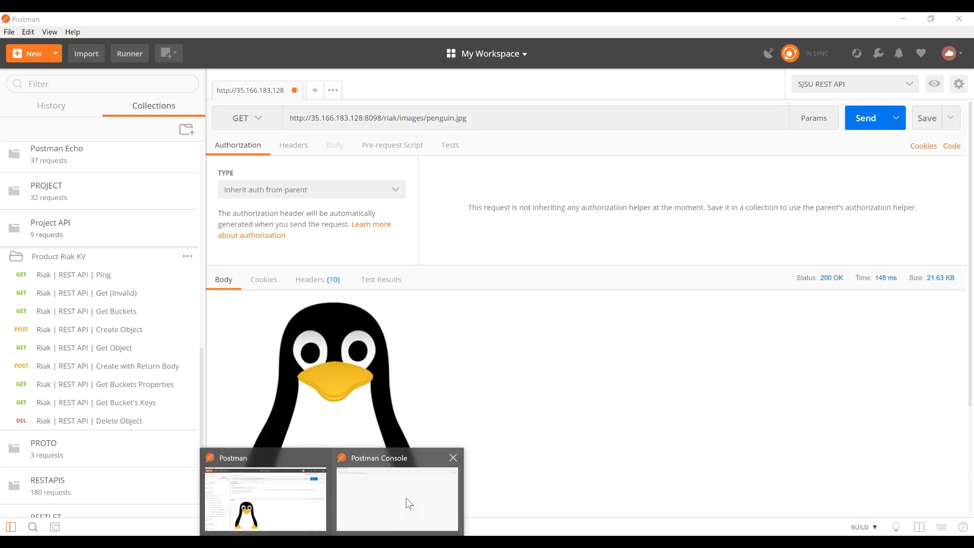
pyautogui.click(409, 504)
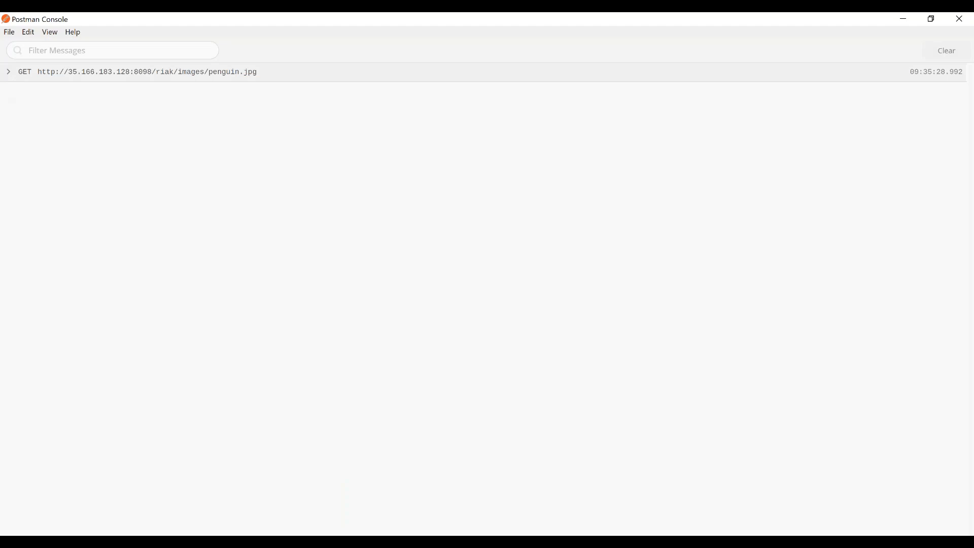
pyautogui.click(9, 71)
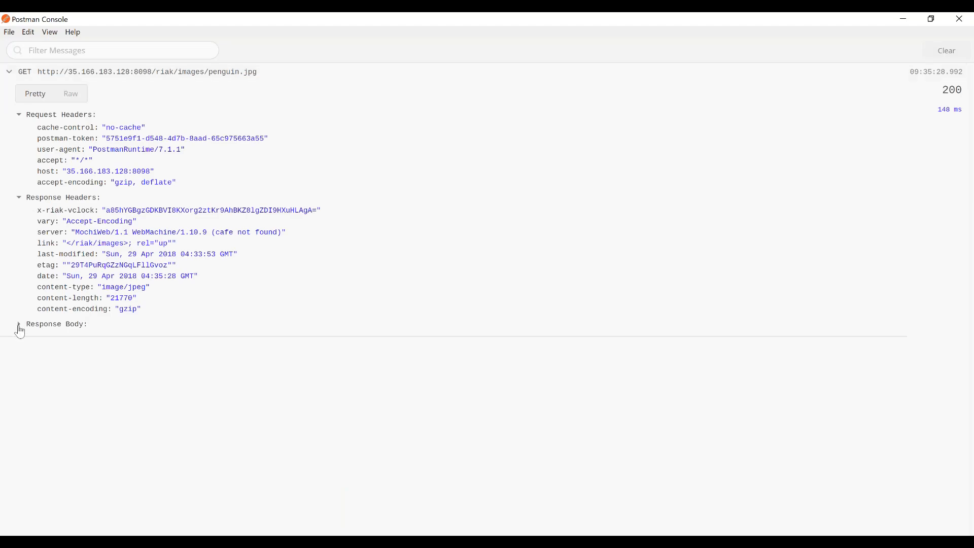
pyautogui.click(19, 325)
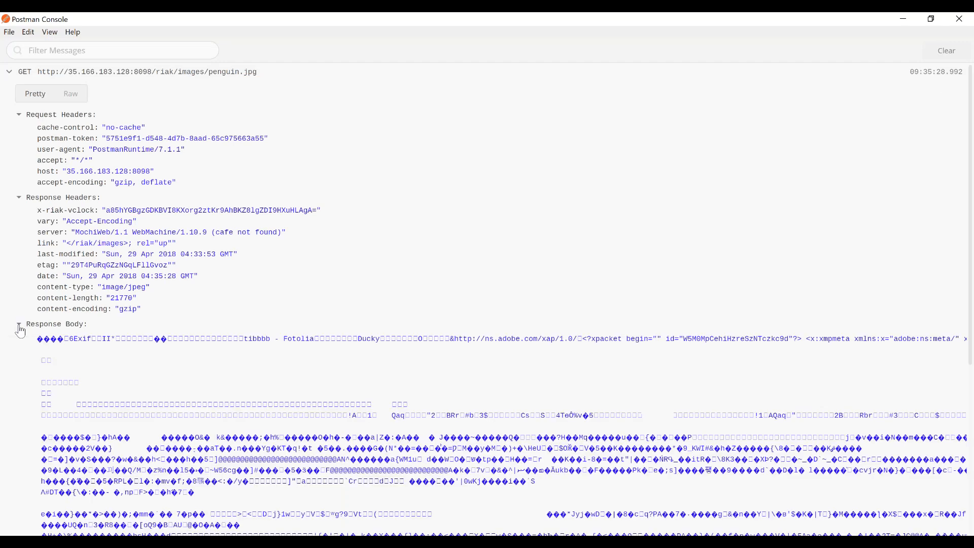
pyautogui.click(955, 52)
pyautogui.click(959, 18)
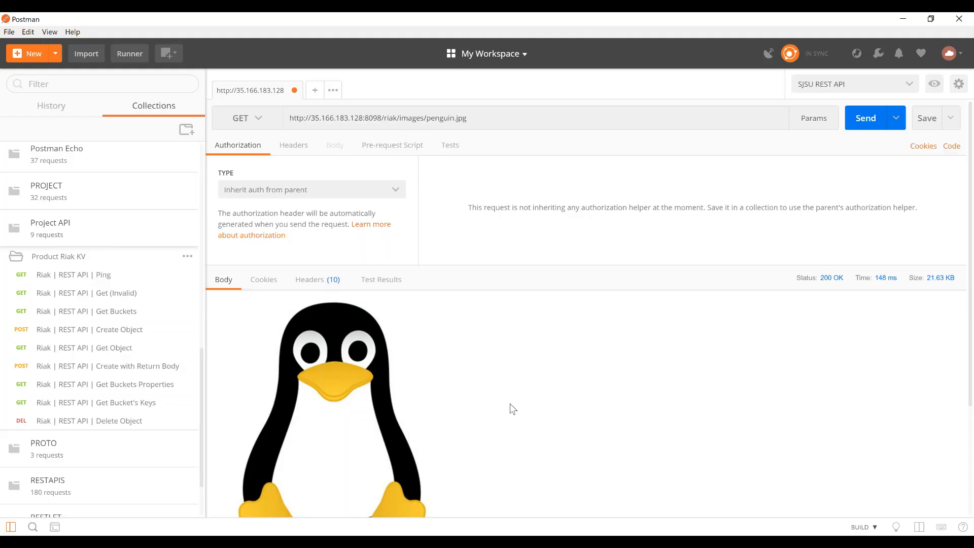
pyautogui.scroll(-3, 512, 408)
pyautogui.scroll(-1, 513, 408)
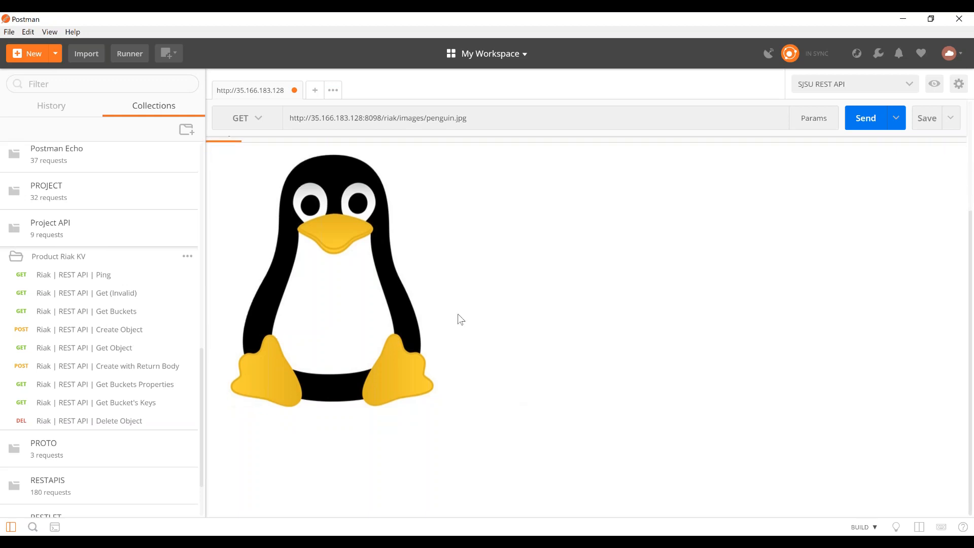
pyautogui.scroll(3, 454, 305)
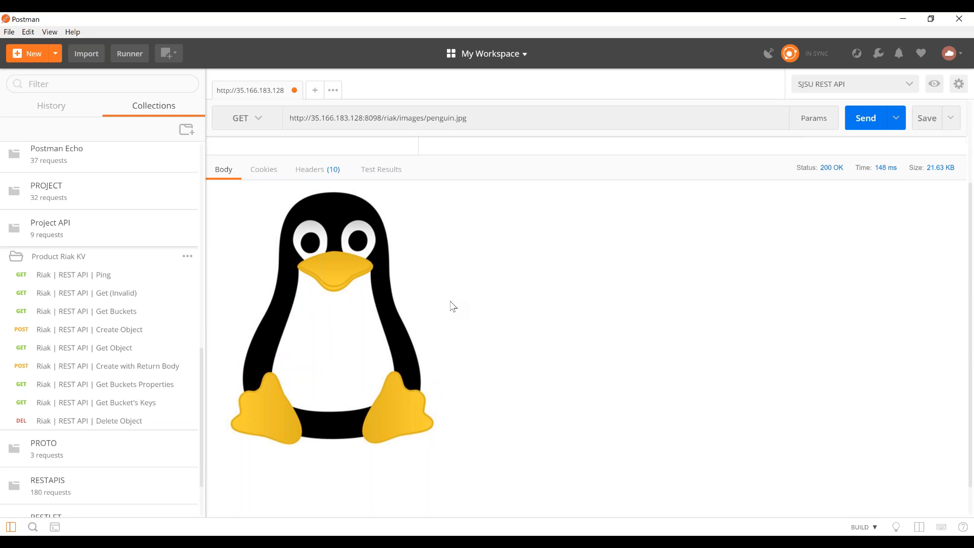
# - Switch to Chrome, close the penguin image tab, and copy Riak 5's public IP from its instance details
pyautogui.click(508, 532)
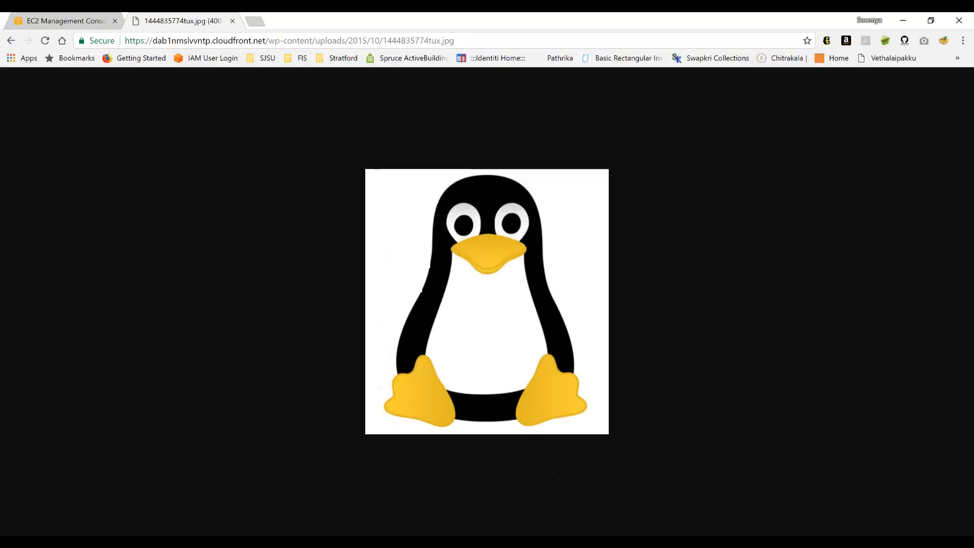
pyautogui.click(86, 21)
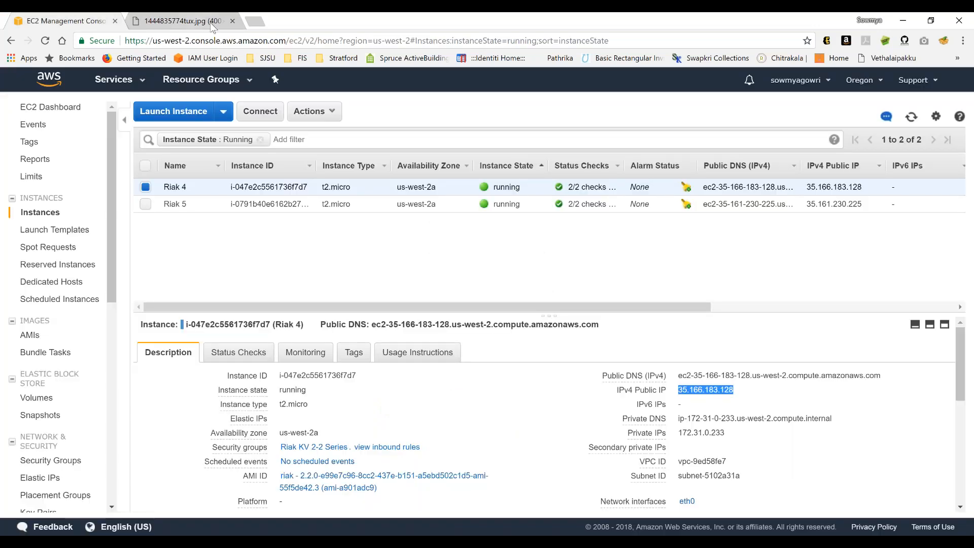
pyautogui.click(232, 21)
pyautogui.click(175, 204)
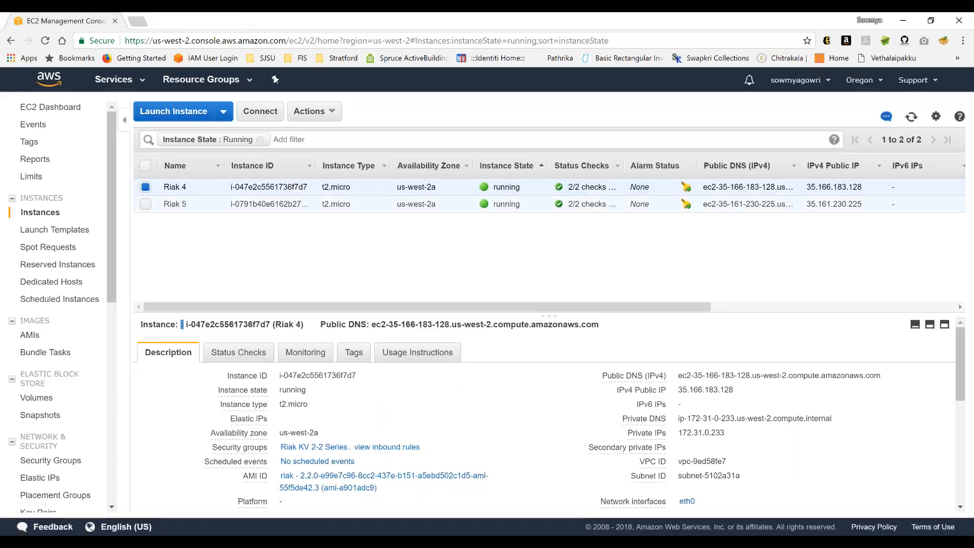
pyautogui.moveTo(679, 390); pyautogui.dragTo(733, 388)
pyautogui.hotkey('ctrl', 'c')
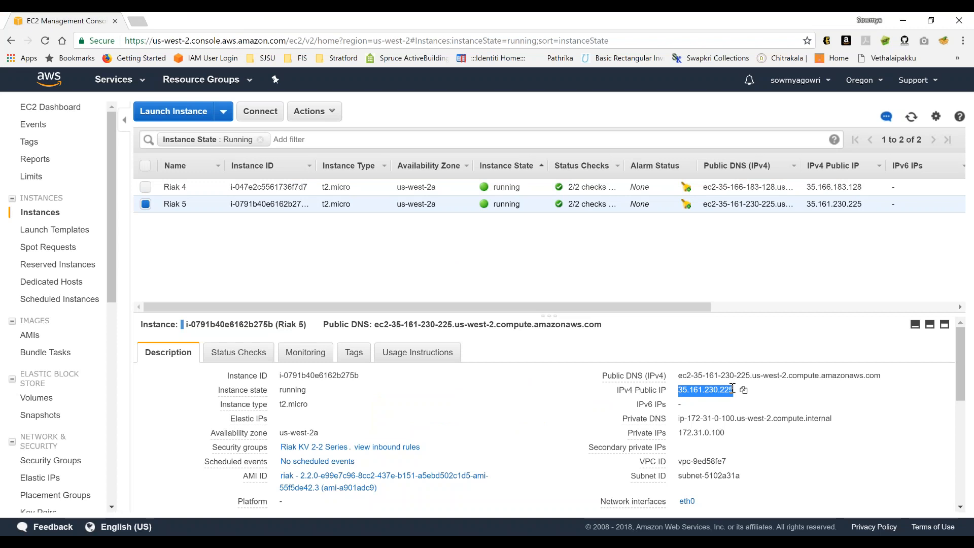
# - In Postman, set the request's host to 35.161.230.225 and send the GET for penguin.jpg to Riak 5
pyautogui.hotkey('alt', 'Tab')
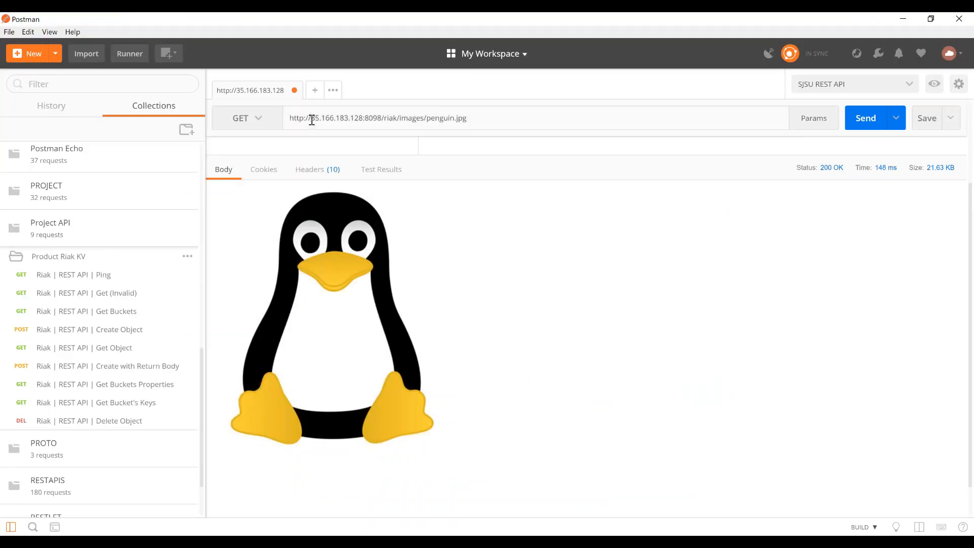
pyautogui.doubleClick(363, 119)
pyautogui.hotkey('ctrl', 'v')
pyautogui.click(866, 118)
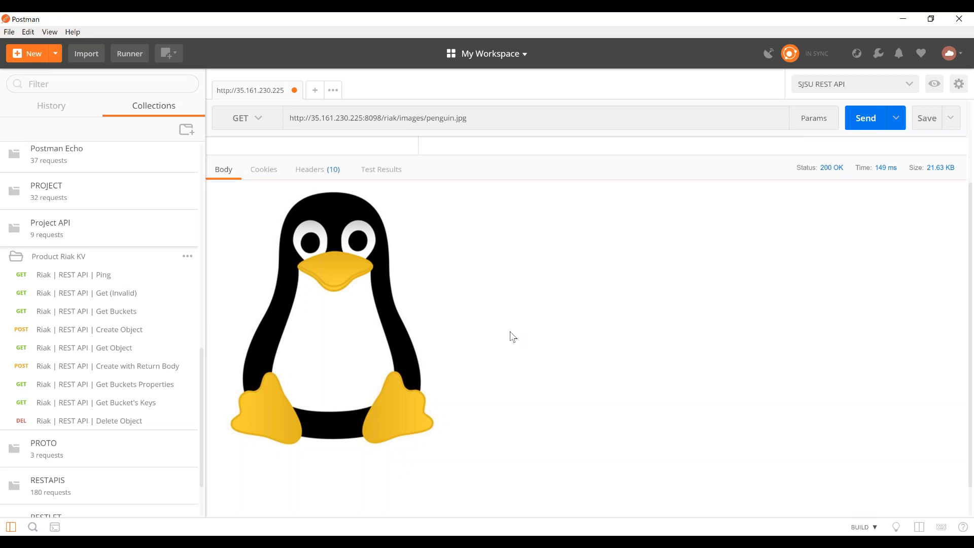
# - Return to the EC2 console in Chrome, change the region to N. California, and copy Riak 2's public IP
pyautogui.hotkey('alt', 'Tab')
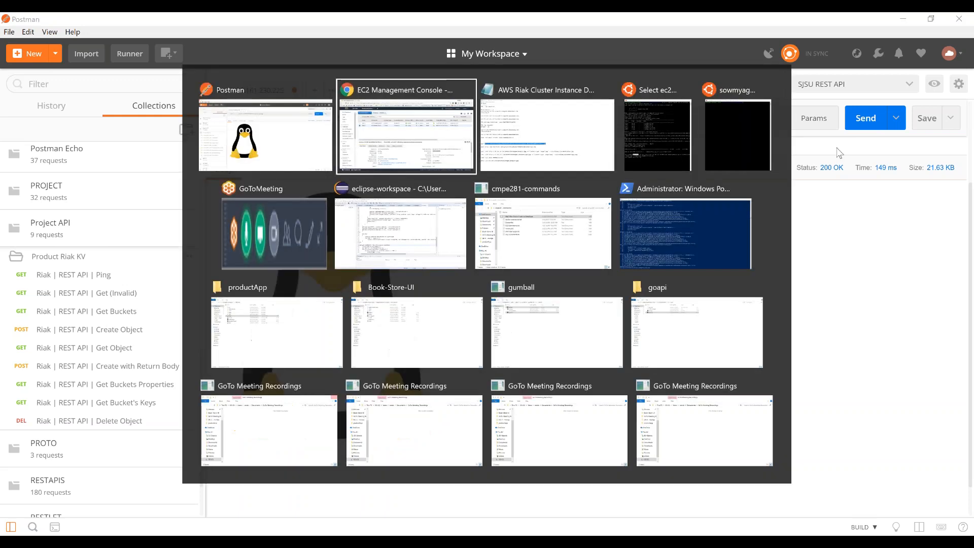
pyautogui.click(861, 80)
pyautogui.click(834, 149)
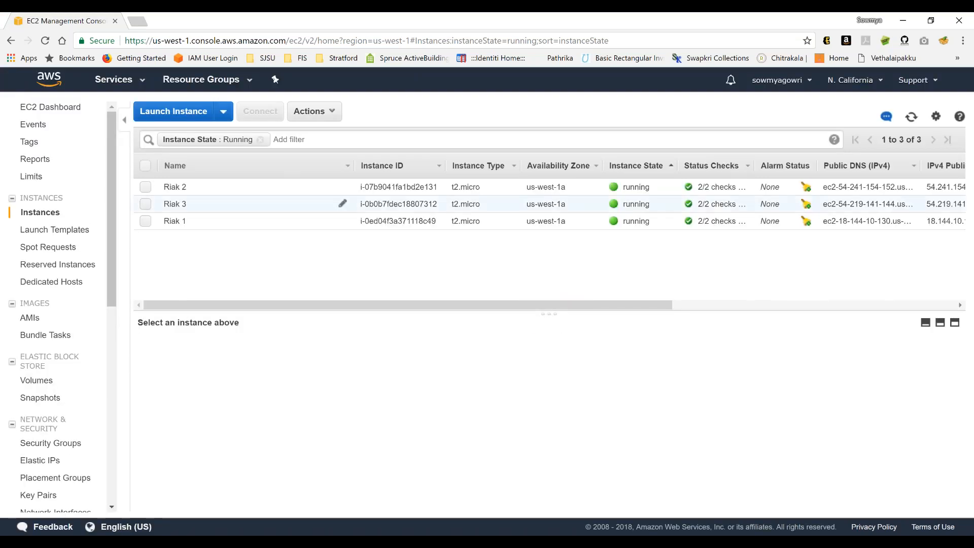
pyautogui.click(294, 189)
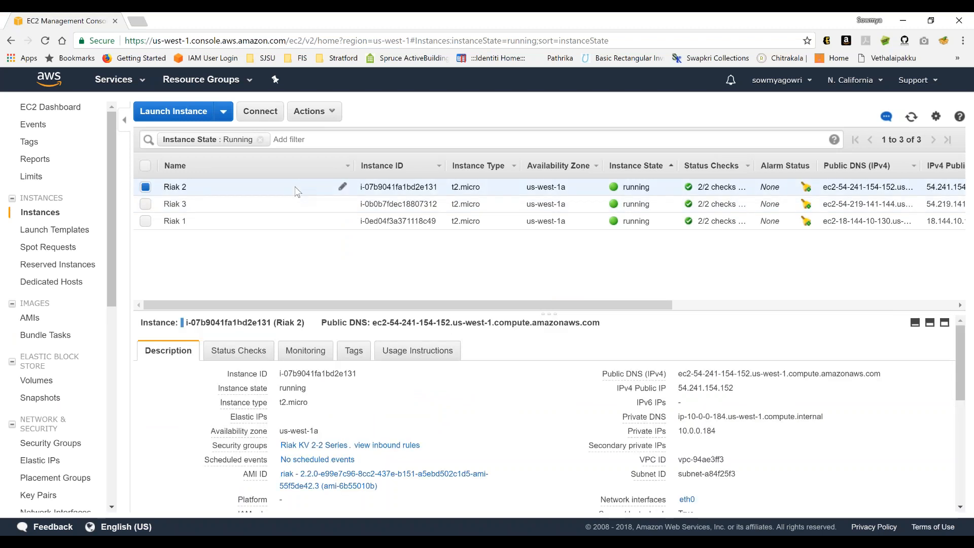
pyautogui.doubleClick(705, 388)
pyautogui.hotkey('ctrl', 'c')
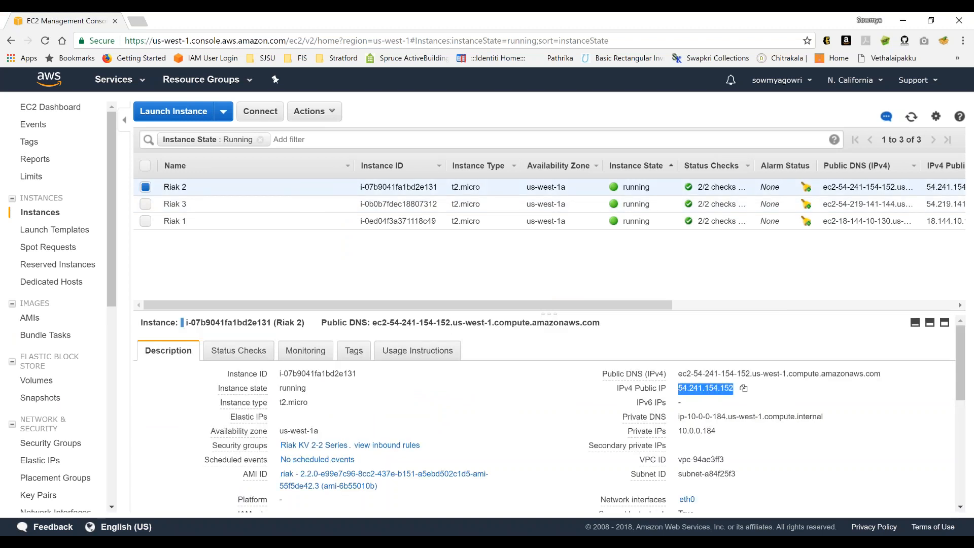
# - In Postman, replace the request's host with 54.241.154.152 and send the GET for penguin.jpg to Riak 2
pyautogui.hotkey('alt', 'Tab')
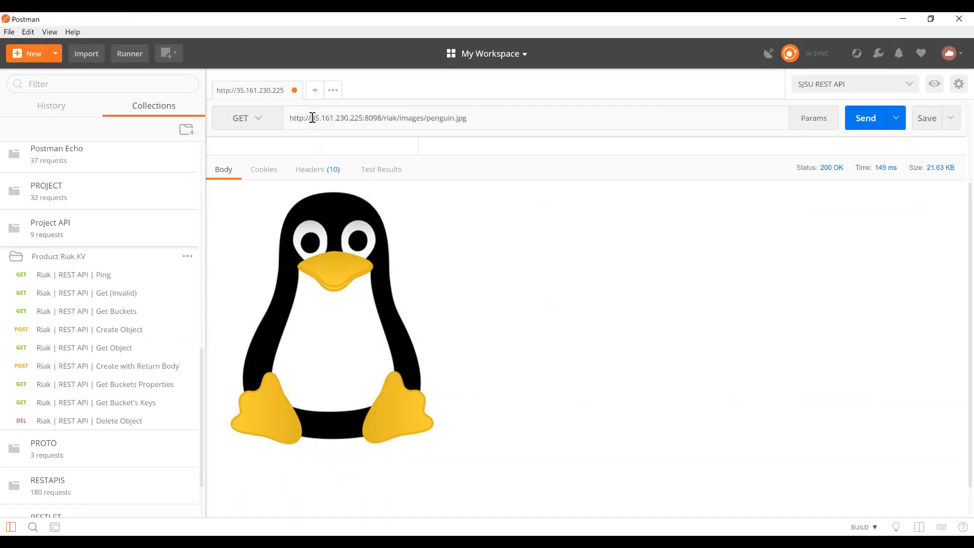
pyautogui.doubleClick(364, 118)
pyautogui.hotkey('ctrl', 'v')
pyautogui.click(857, 128)
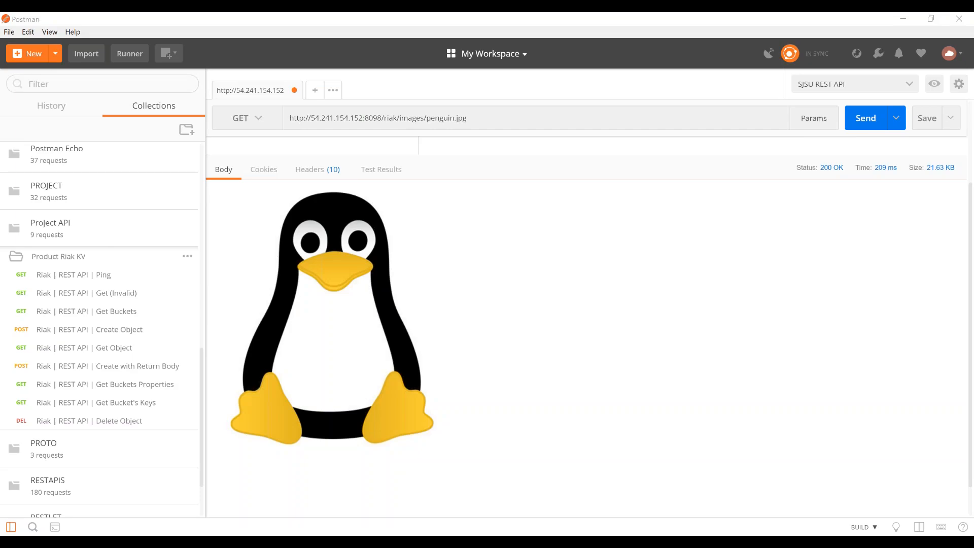
# - Switch back to the EC2 console in Chrome, open Riak 3's details, and copy its public IP
pyautogui.hotkey('alt', 'Tab')
pyautogui.click(741, 210)
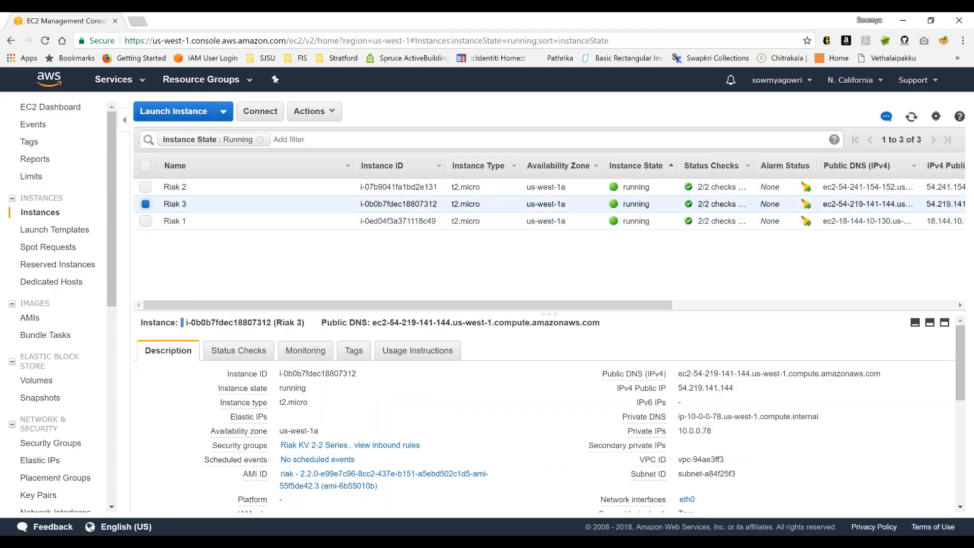
pyautogui.moveTo(689, 388); pyautogui.dragTo(734, 388)
pyautogui.hotkey('ctrl', 'c')
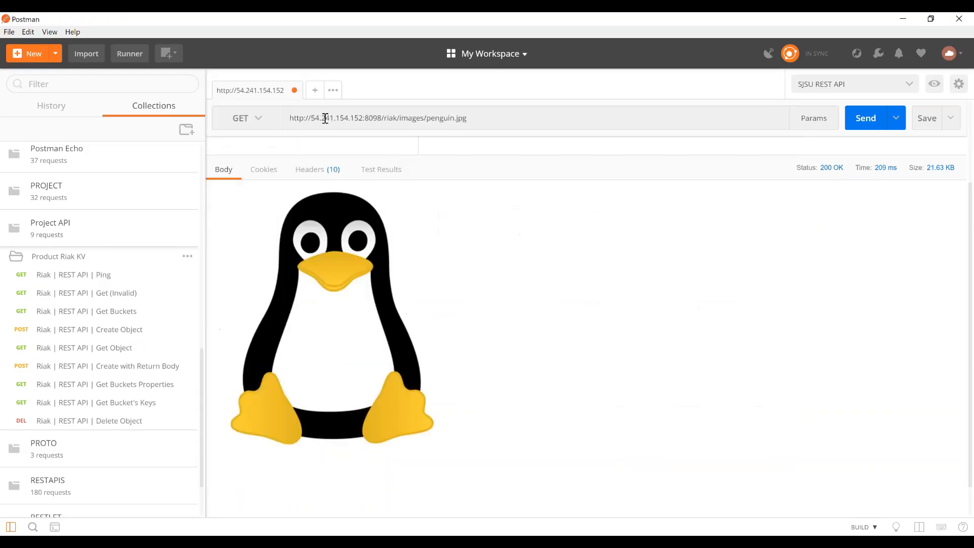
# - In Postman, change the request's host to 54.219.141.144 and send the GET for penguin.jpg to Riak 3
pyautogui.click(314, 117)
pyautogui.hotkey('shift', 'Right')
pyautogui.hotkey('shift', 'Right')
pyautogui.hotkey('shift', 'Right')
pyautogui.hotkey('shift', 'Right')
pyautogui.hotkey('shift', 'Right')
pyautogui.hotkey('shift', 'Right')
pyautogui.hotkey('shift', 'Right')
pyautogui.hotkey('shift', 'Right')
pyautogui.hotkey('shift', 'Right')
pyautogui.hotkey('shift', 'Right')
pyautogui.hotkey('shift', 'Right')
pyautogui.hotkey('shift', 'Right')
pyautogui.hotkey('shift', 'Right')
pyautogui.hotkey('shift', 'Right')
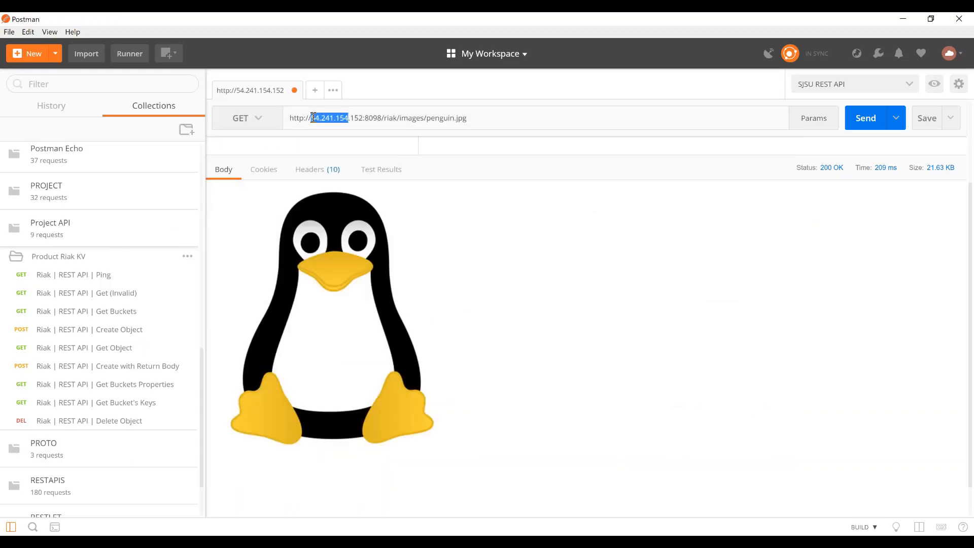
pyautogui.hotkey('ctrl', 'v')
pyautogui.click(867, 121)
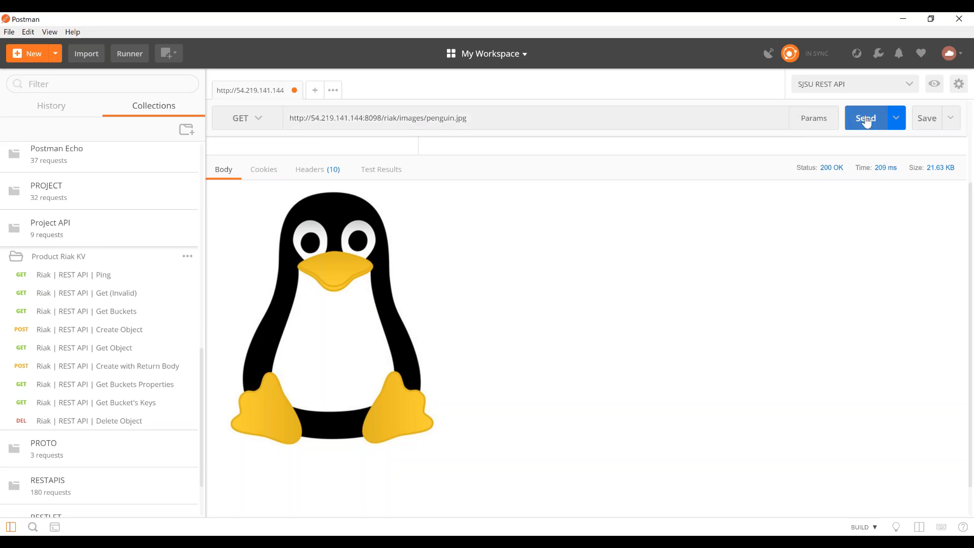
# - Resend the GET for penguin.jpg to Riak 3 at 54.219.141.144 several times
pyautogui.click(867, 121)
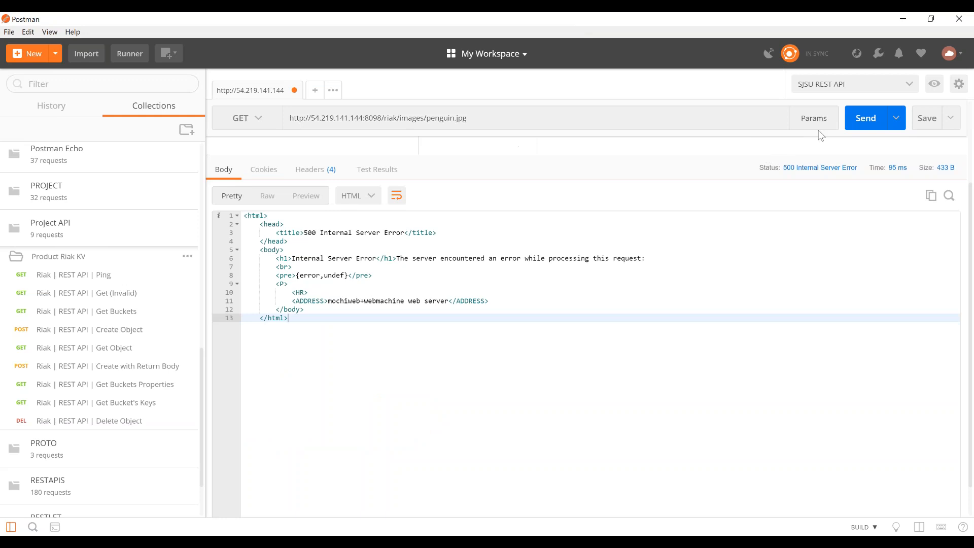
pyautogui.click(866, 118)
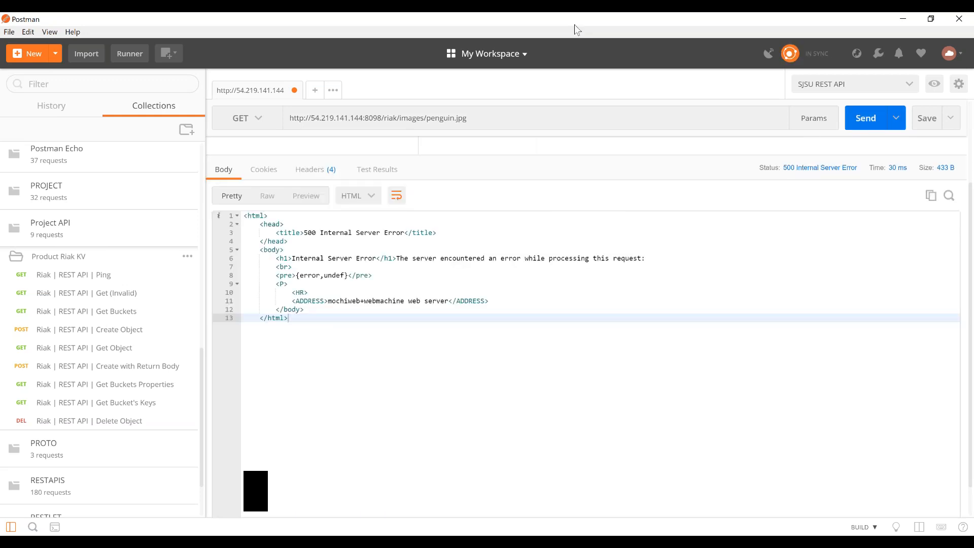
pyautogui.hotkey('alt', 'Tab')
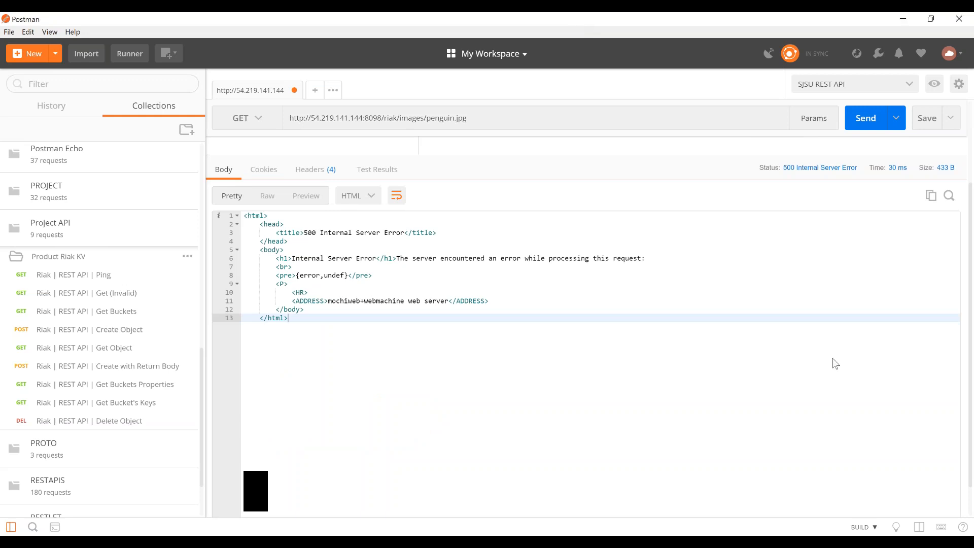
pyautogui.hotkey('alt', 'Tab')
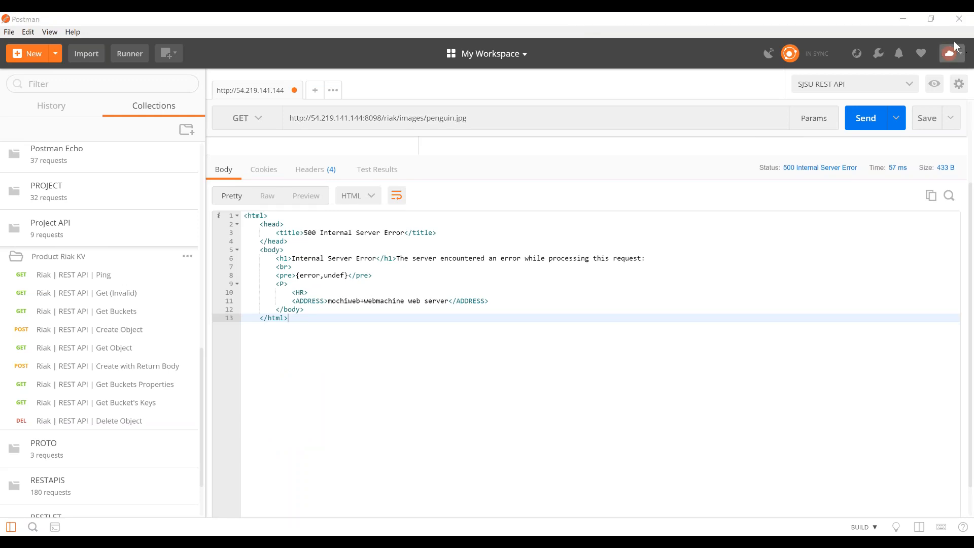
pyautogui.hotkey('alt', 'Tab')
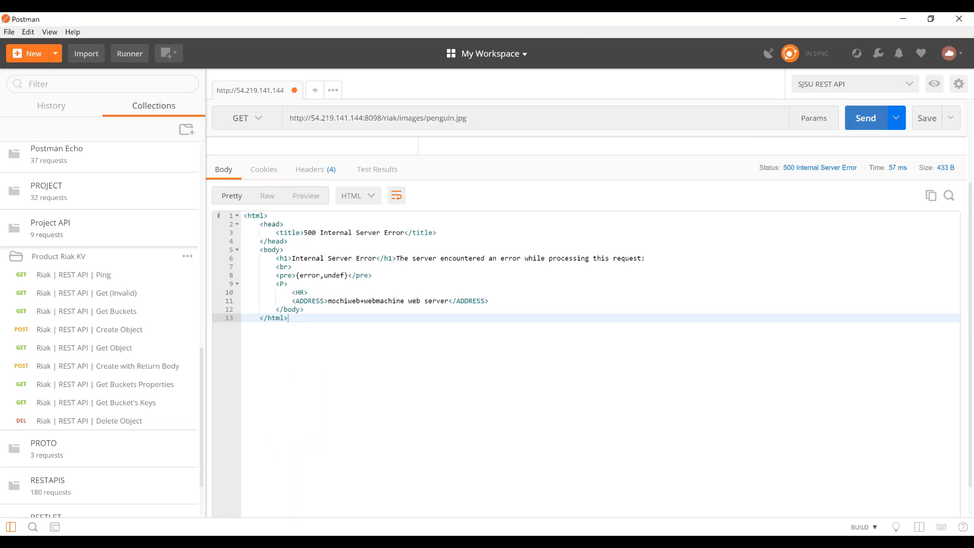
pyautogui.click(850, 121)
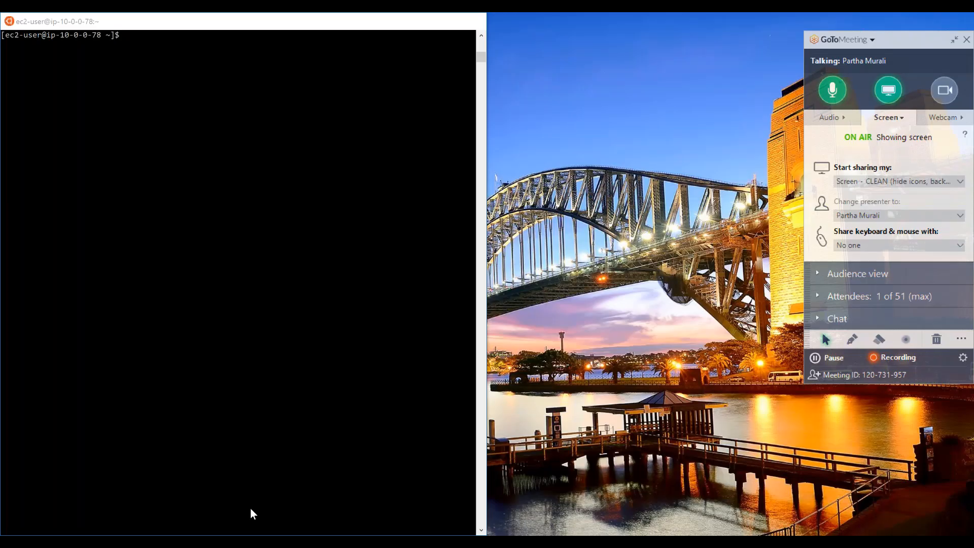
# - Switch to Riak 3's SSH terminal and restart its Riak service with sudo riak restart
pyautogui.click(251, 513)
pyautogui.write('sudo')
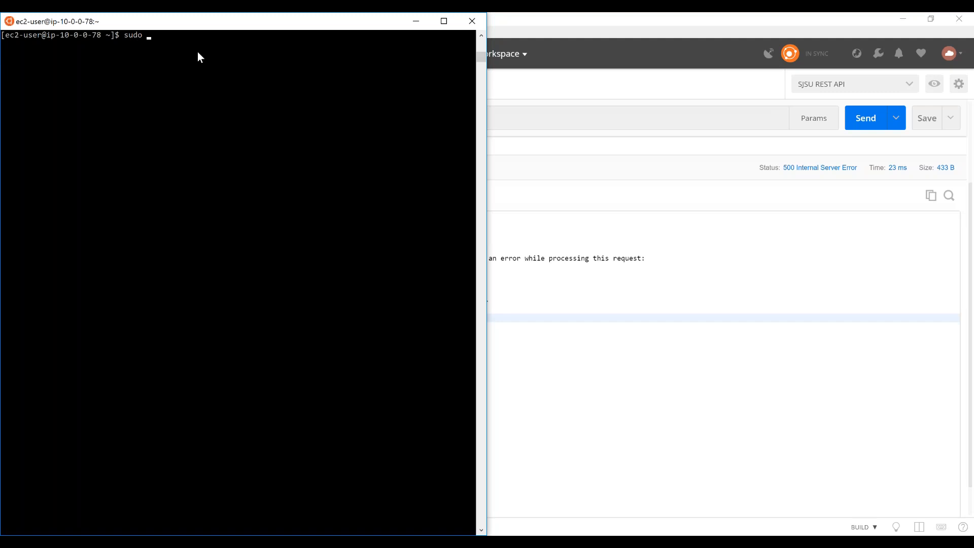
pyautogui.write(' riak restart')
pyautogui.click(953, 44)
pyautogui.hotkey('alt', 'Tab')
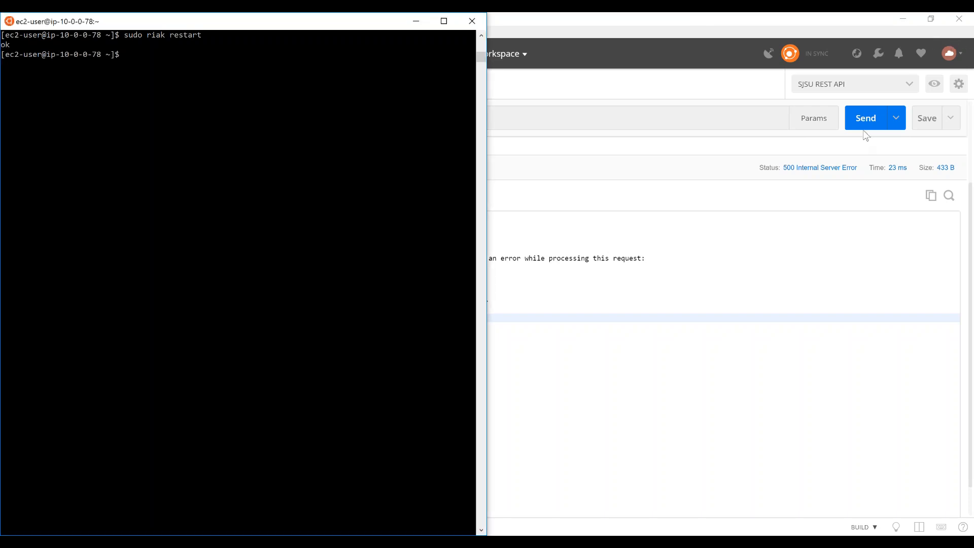
# - Return to Postman, resend the GET for penguin.jpg to Riak 3, and show the response headers
pyautogui.hotkey('alt', 'Tab')
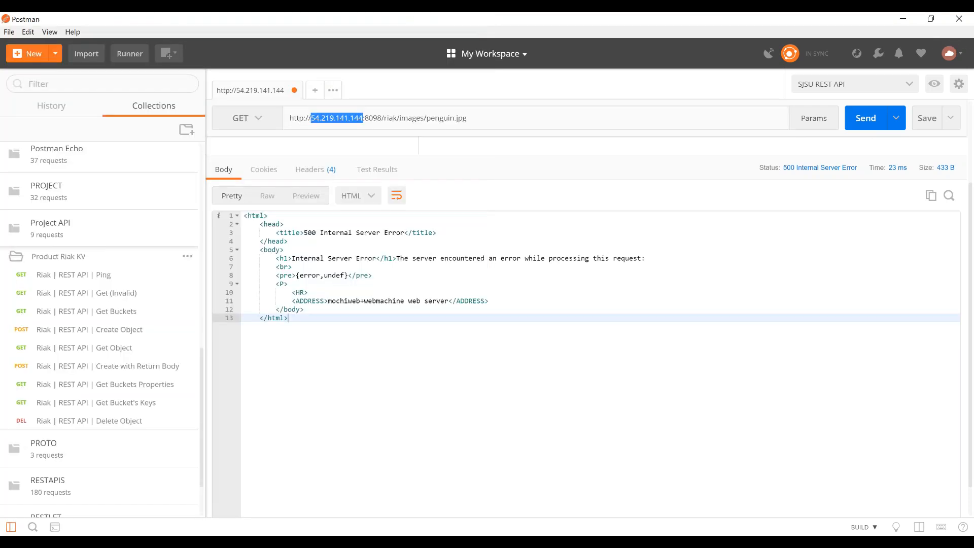
pyautogui.click(863, 121)
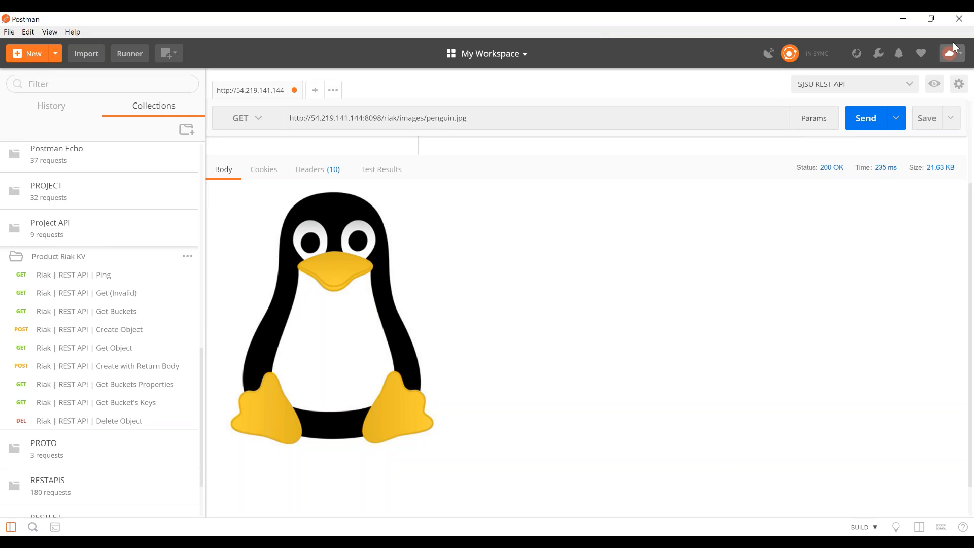
pyautogui.click(318, 169)
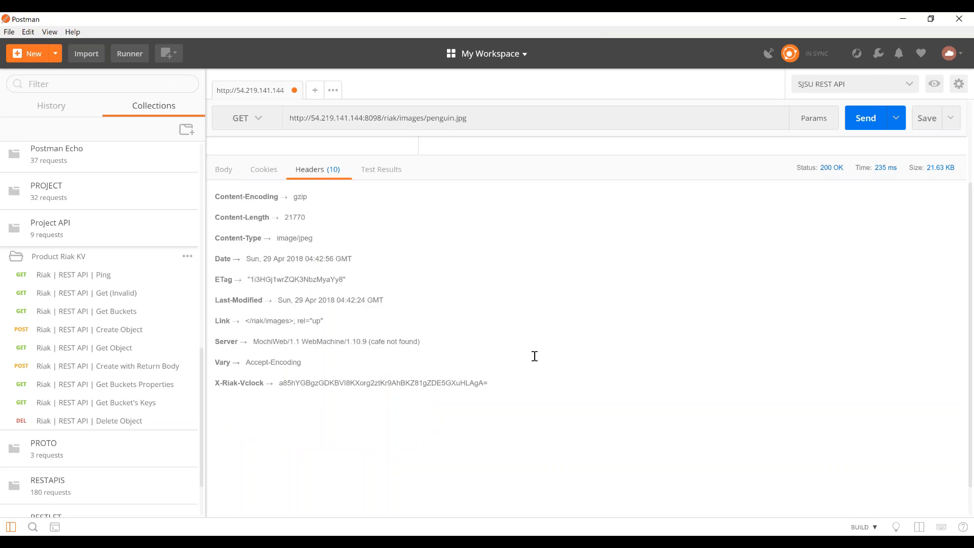
# - Copy Riak 3's X-Riak-Vclock header value into the Notepad file AWS Riak Cluster Instance Details.txt after a blank line, and delete the extra BUILD text
pyautogui.tripleClick(351, 382)
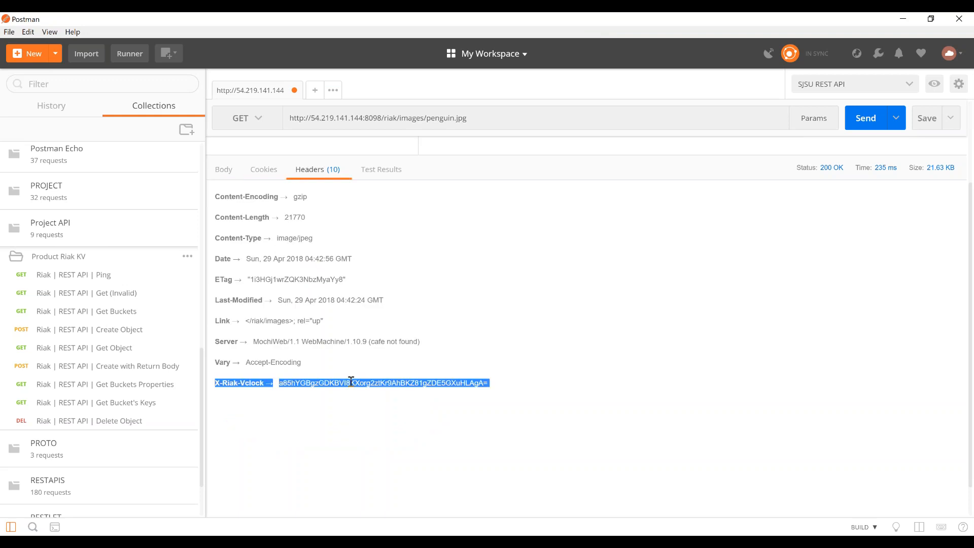
pyautogui.click(291, 388)
pyautogui.doubleClick(294, 387)
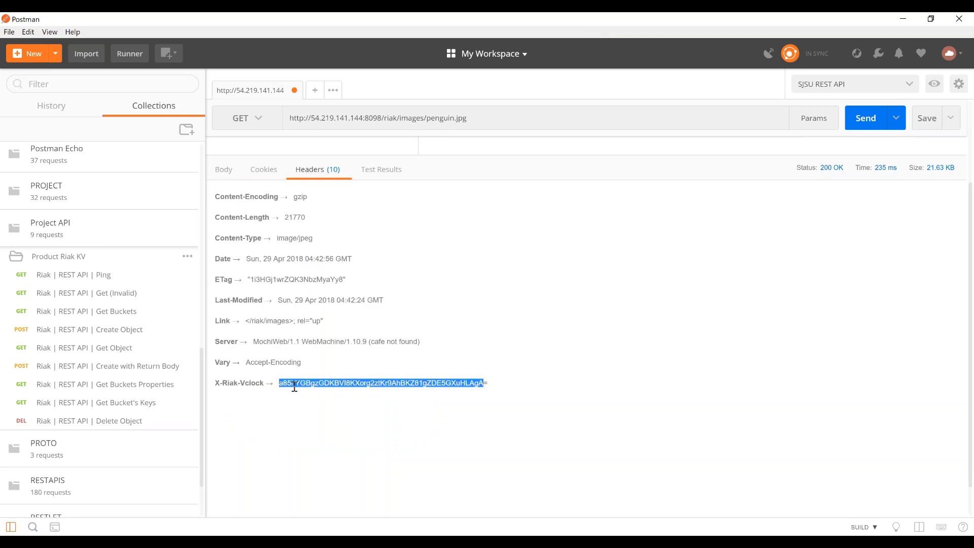
pyautogui.keyDown('shift'); pyautogui.click(498, 383); pyautogui.keyUp('shift')
pyautogui.click(761, 542)
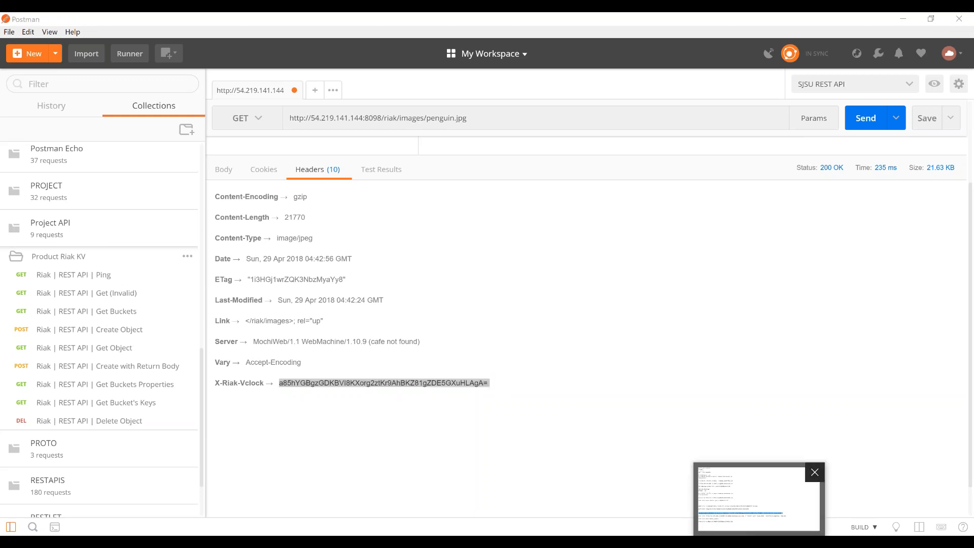
pyautogui.click(718, 542)
pyautogui.press('Return')
pyautogui.press('Return')
pyautogui.write('a85hYGBgzGDKBVI8KXorg2ztKr9AhBKZ81gZDE5GXuHLAgA= ▼ BUILD')
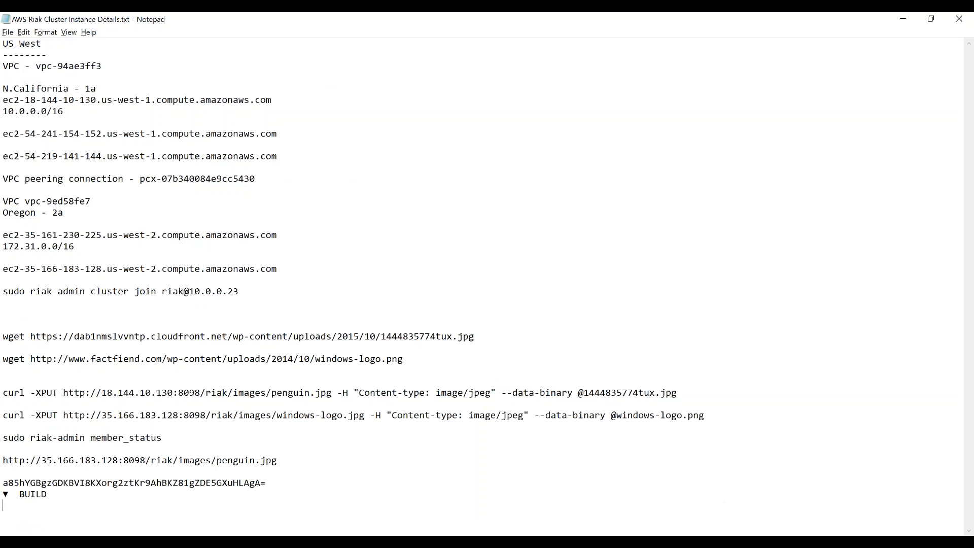
pyautogui.click(46, 495)
pyautogui.keyDown('shift'); pyautogui.click(282, 486); pyautogui.keyUp('shift')
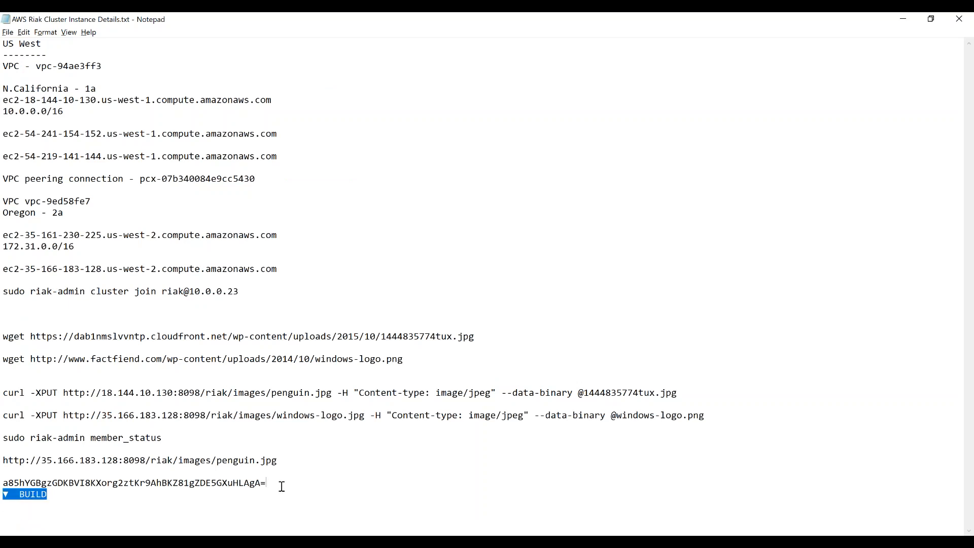
pyautogui.press('Delete')
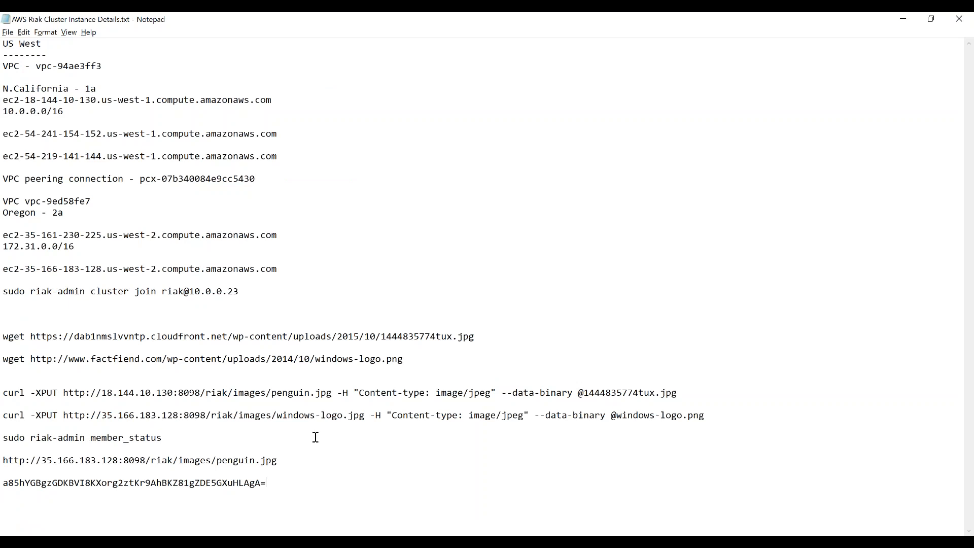
# - Copy 18.144.10.130 from the penguin.jpg curl command in Notepad, use it as the host in Postman, and send the GET to Riak 1
pyautogui.hotkey('alt', 'Tab')
pyautogui.hotkey('alt', 'Tab')
pyautogui.click(102, 393)
pyautogui.keyDown('shift'); pyautogui.click(173, 396); pyautogui.keyUp('shift')
pyautogui.hotkey('ctrl', 'c')
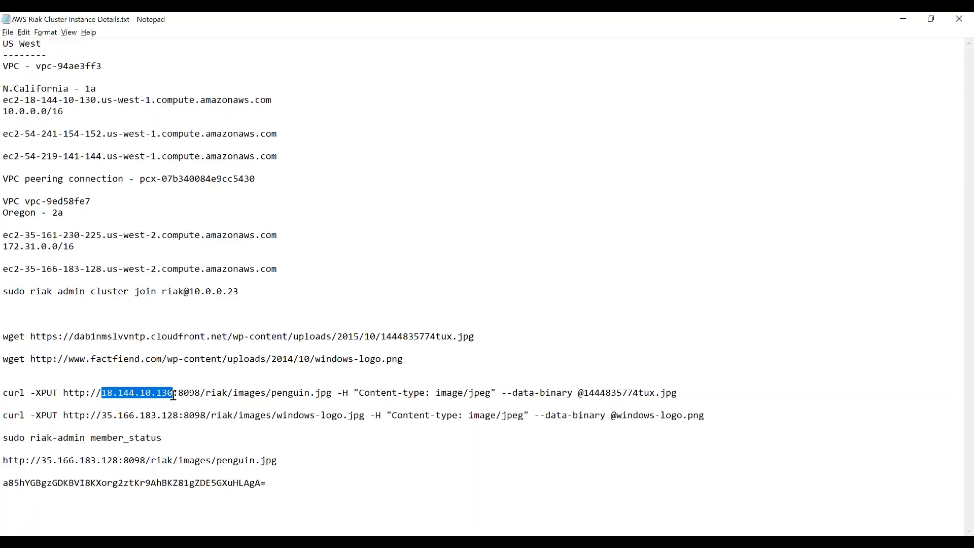
pyautogui.hotkey('alt', 'Tab')
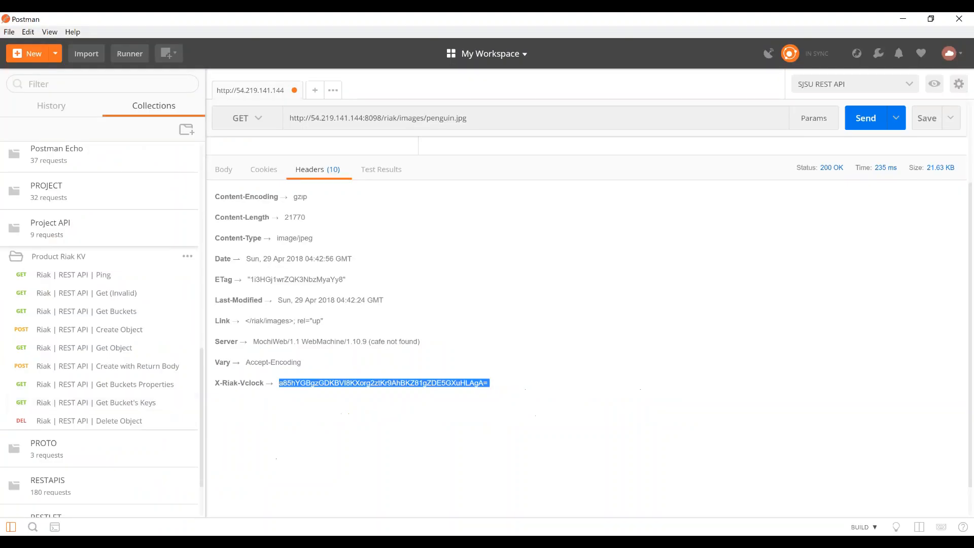
pyautogui.doubleClick(311, 118)
pyautogui.hotkey('ctrl', 'v')
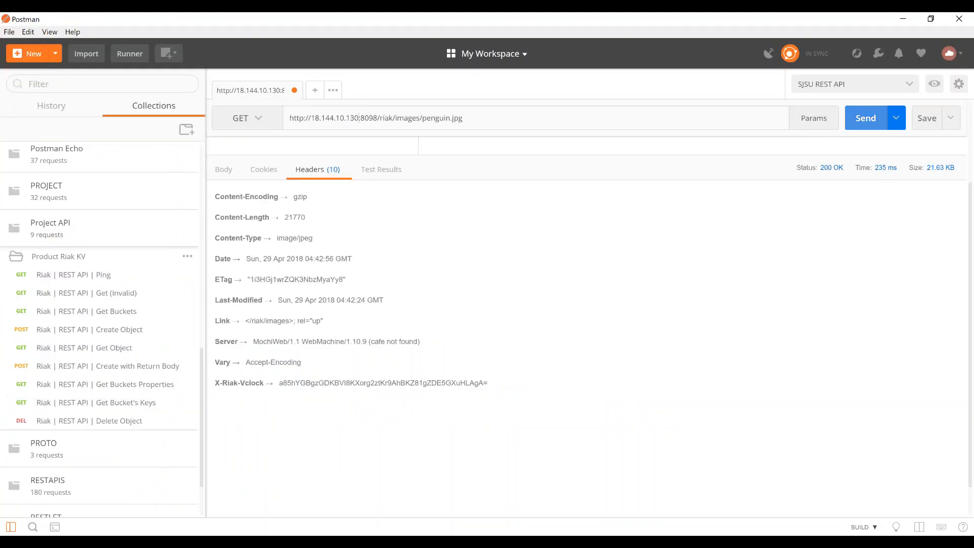
pyautogui.hotkey('ctrl', 'Return')
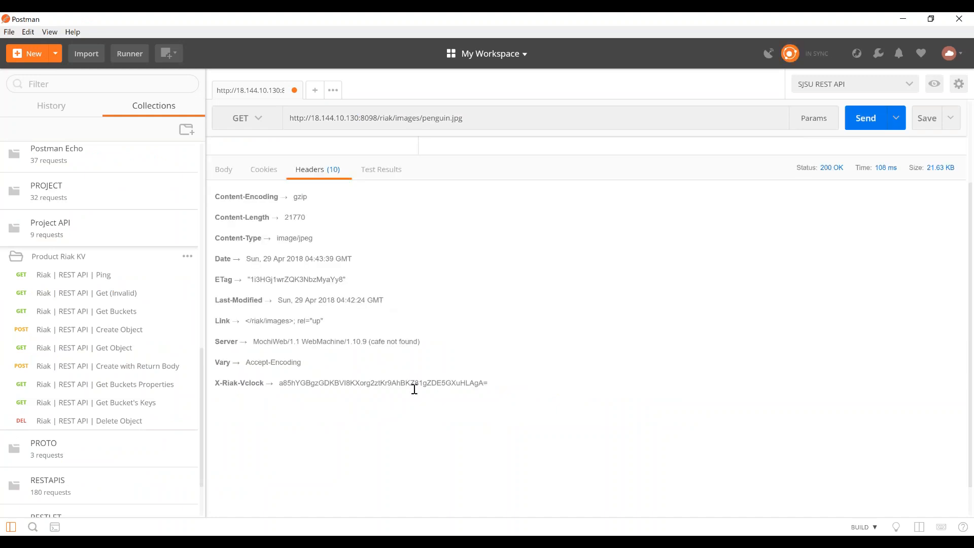
# - Copy Riak 1's X-Riak-Vclock value onto the line below Riak 3's value in Notepad, including the trailing "="
pyautogui.tripleClick(411, 386)
pyautogui.click(411, 386)
pyautogui.doubleClick(411, 386)
pyautogui.hotkey('ctrl', 'c')
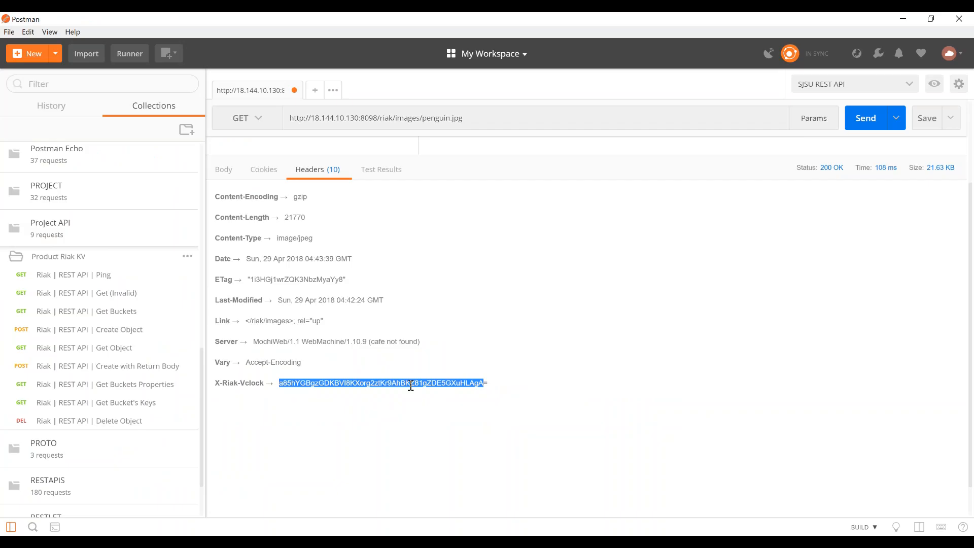
pyautogui.hotkey('alt', 'Tab')
pyautogui.click(331, 483)
pyautogui.press('Return')
pyautogui.hotkey('ctrl', 'v')
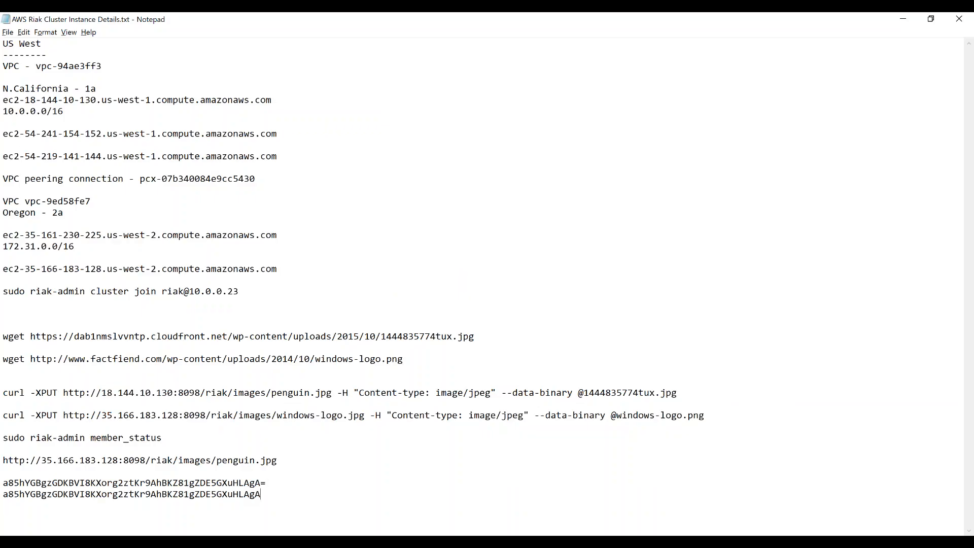
pyautogui.hotkey('alt', 'Tab')
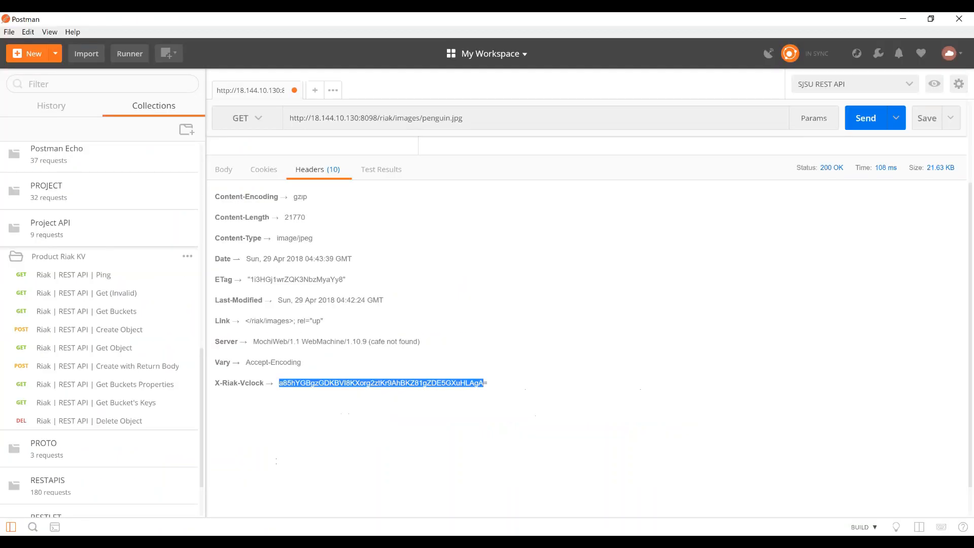
pyautogui.hotkey('alt', 'Tab')
pyautogui.write('=')
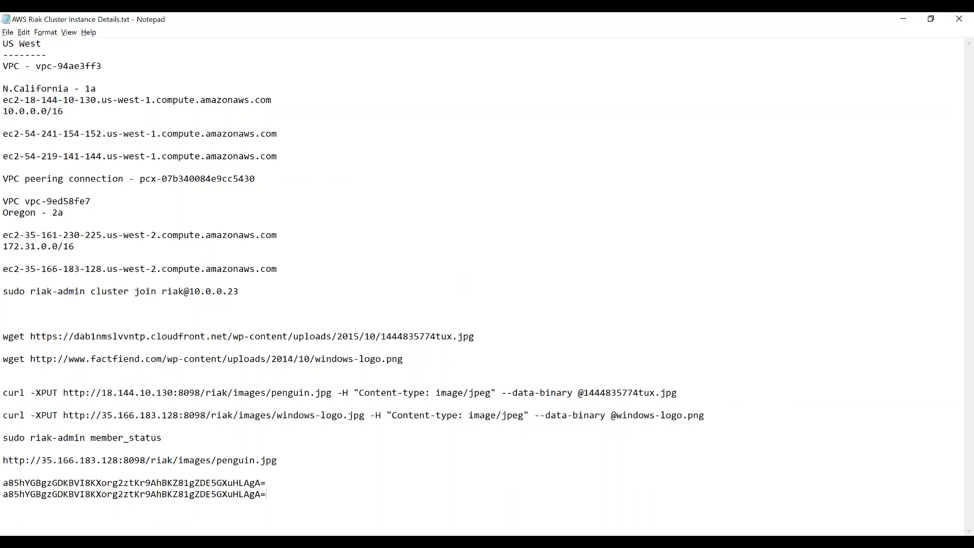
# - Switch to the EC2 console in Chrome, change the region to Oregon, and copy Riak 4's public IP
pyautogui.hotkey('alt', 'Tab')
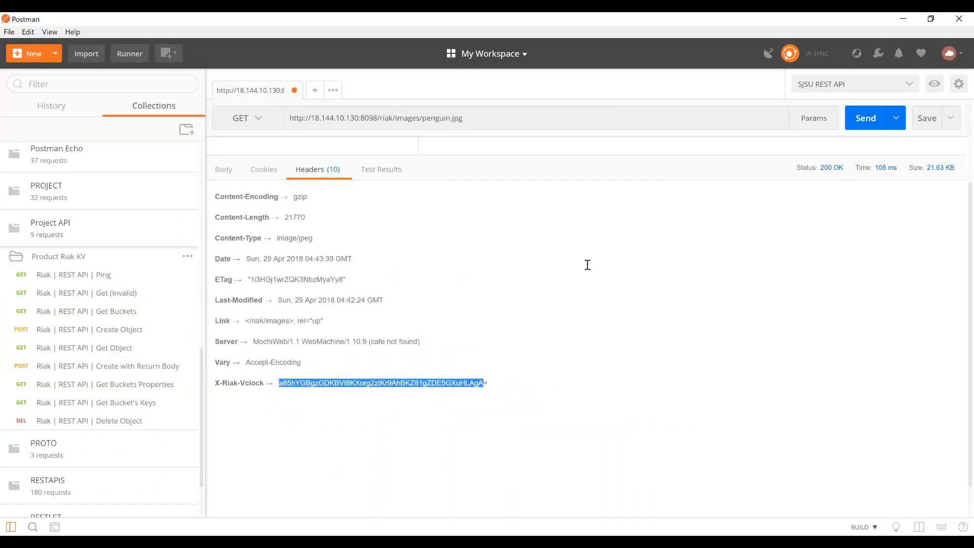
pyautogui.hotkey('alt', 'Tab')
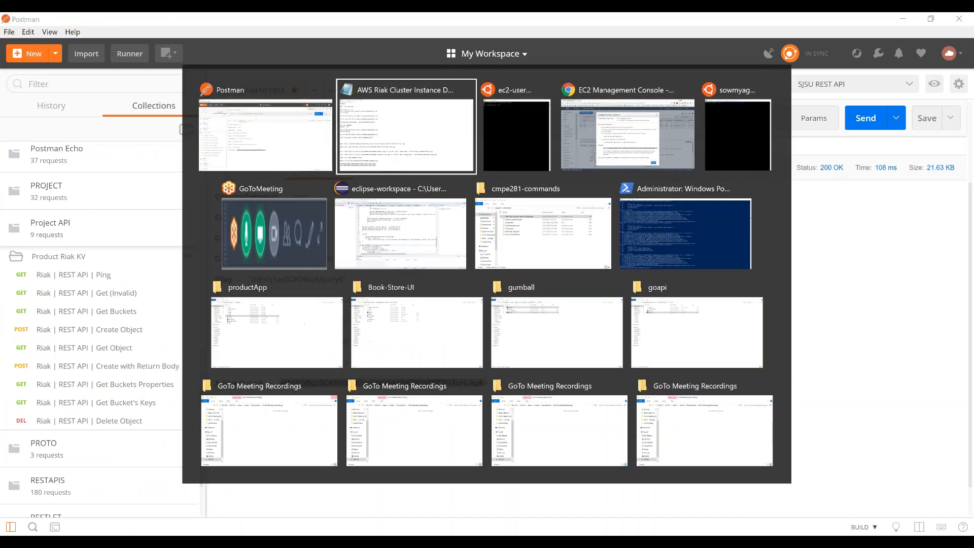
pyautogui.hotkey('alt', 'Tab')
pyautogui.hotkey('alt', 'Tab')
pyautogui.hotkey('alt', 'Tab')
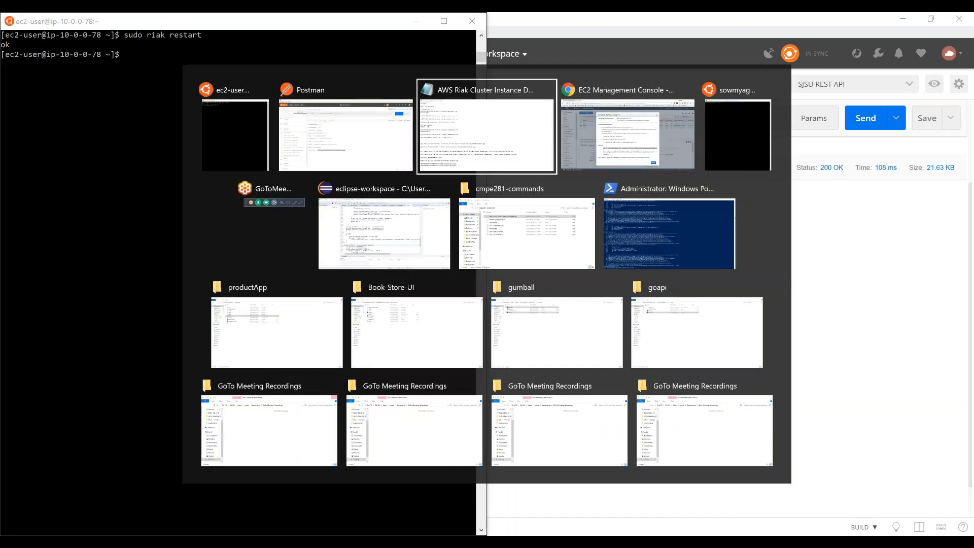
pyautogui.hotkey('alt', 'Tab')
pyautogui.click(845, 184)
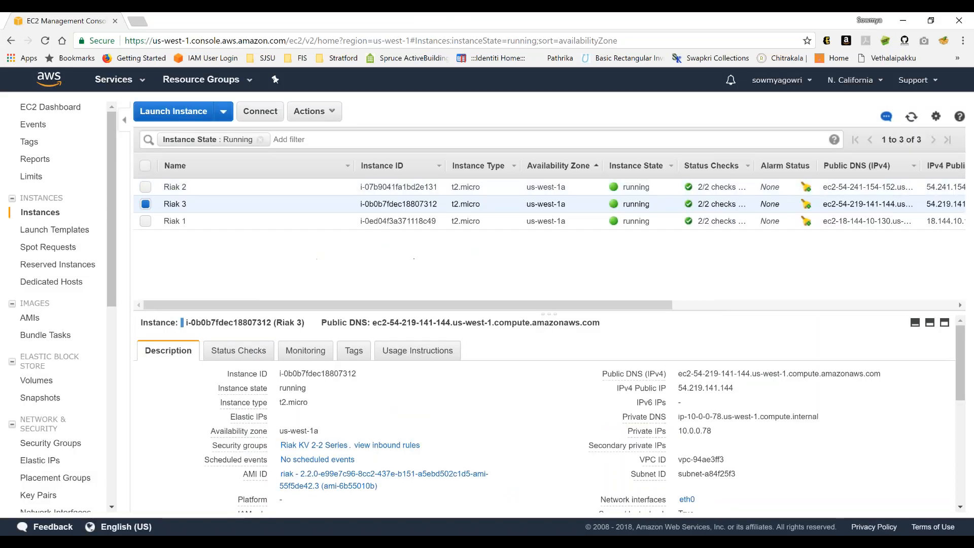
pyautogui.click(876, 86)
pyautogui.click(789, 165)
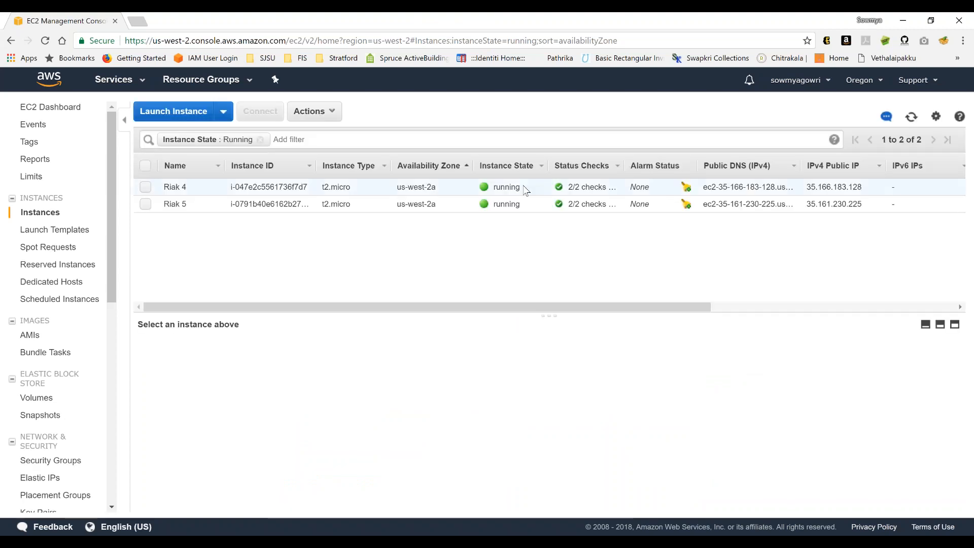
pyautogui.click(526, 196)
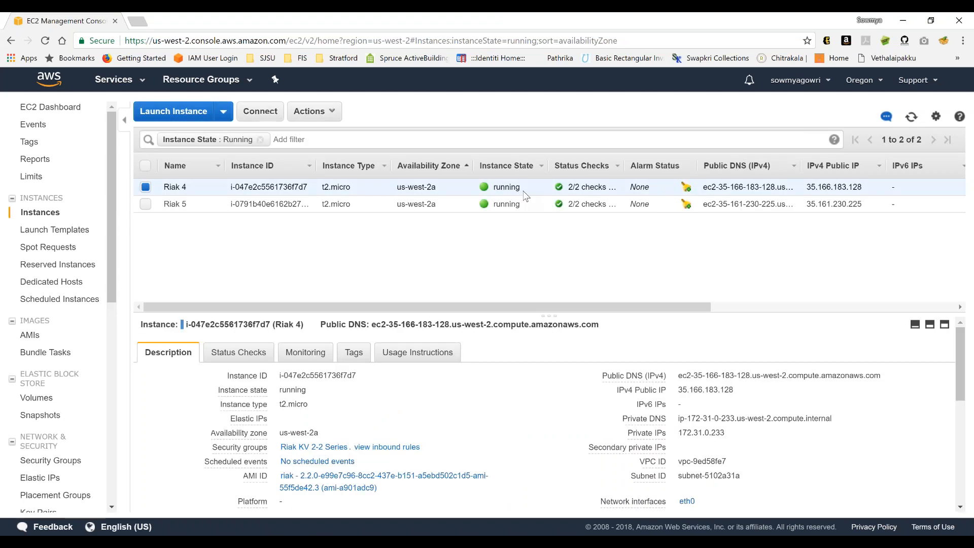
pyautogui.doubleClick(696, 389)
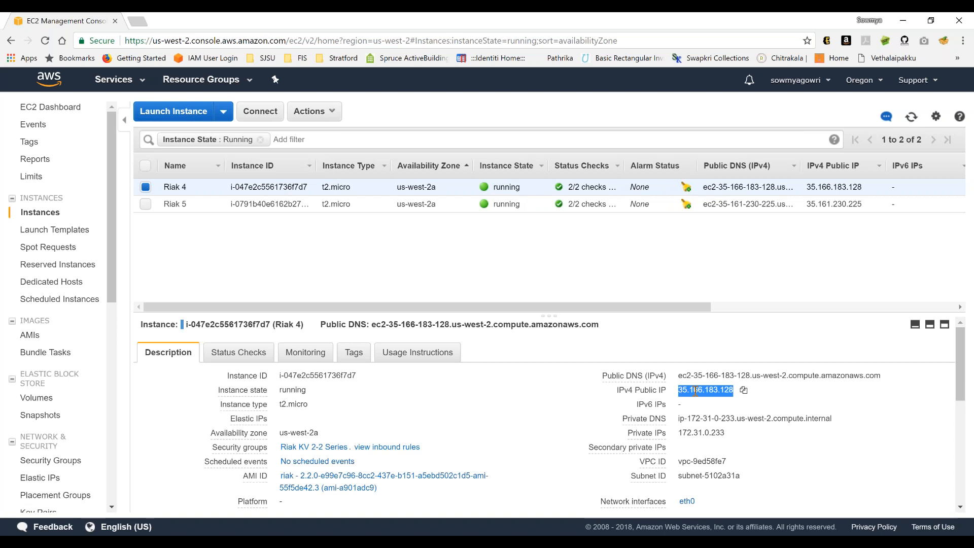
# - In Postman, replace the request's host with 35.166.183.128 and send the GET for penguin.jpg to Riak 4
pyautogui.hotkey('alt', 'Tab')
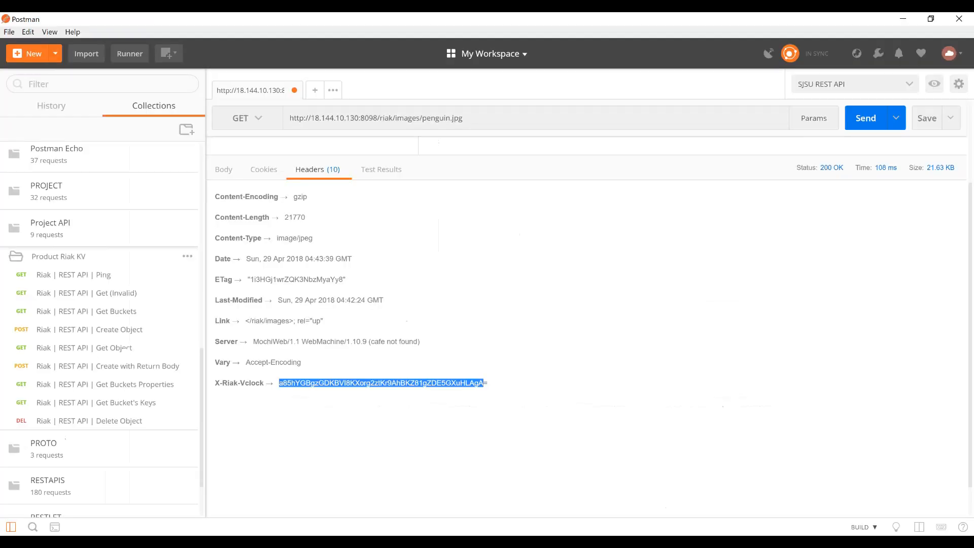
pyautogui.click(327, 118)
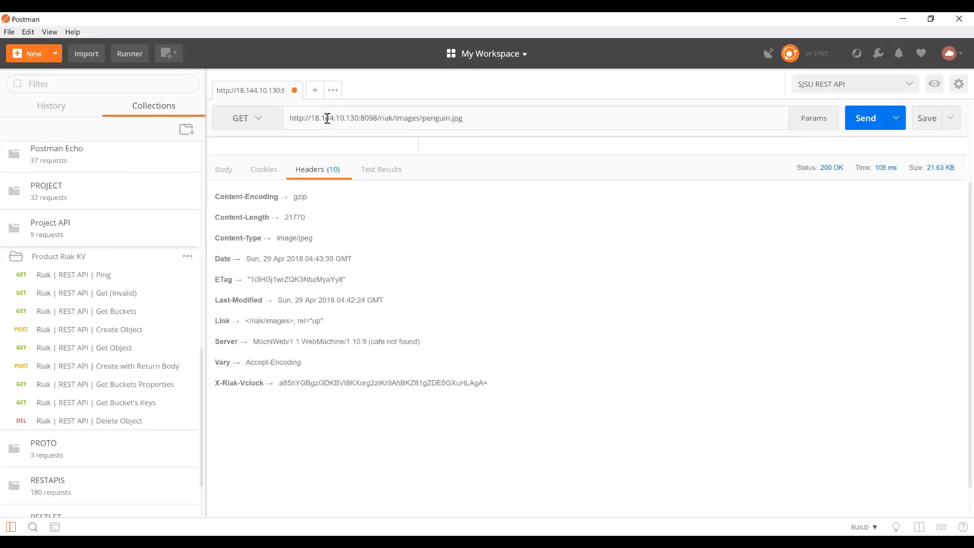
pyautogui.doubleClick(357, 118)
pyautogui.hotkey('ctrl', 'v')
pyautogui.click(876, 121)
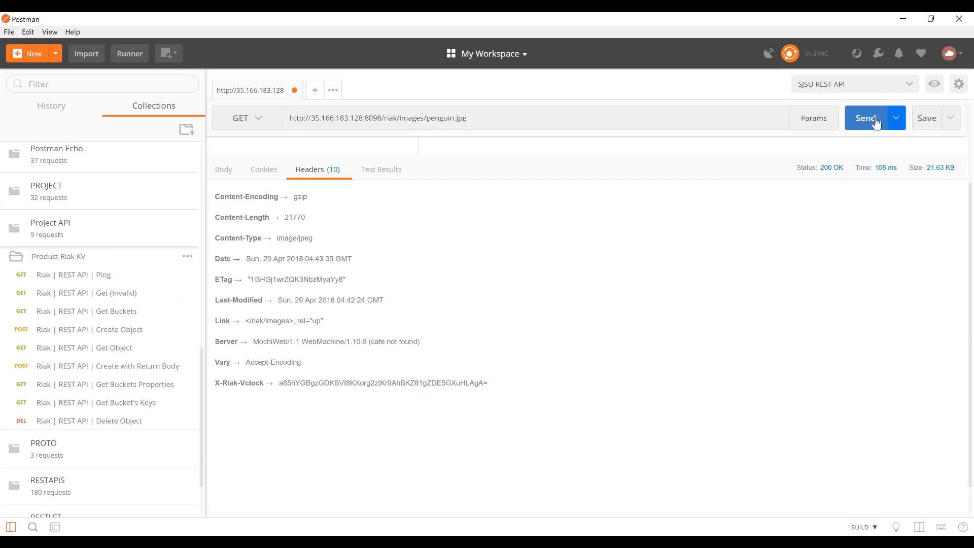
# - Paste Riak 4's X-Riak-Vclock value below the other two in Notepad for comparison, then clear all three vector clock lines
pyautogui.moveTo(279, 387); pyautogui.dragTo(499, 380)
pyautogui.hotkey('alt', 'Tab')
pyautogui.press('Tab')
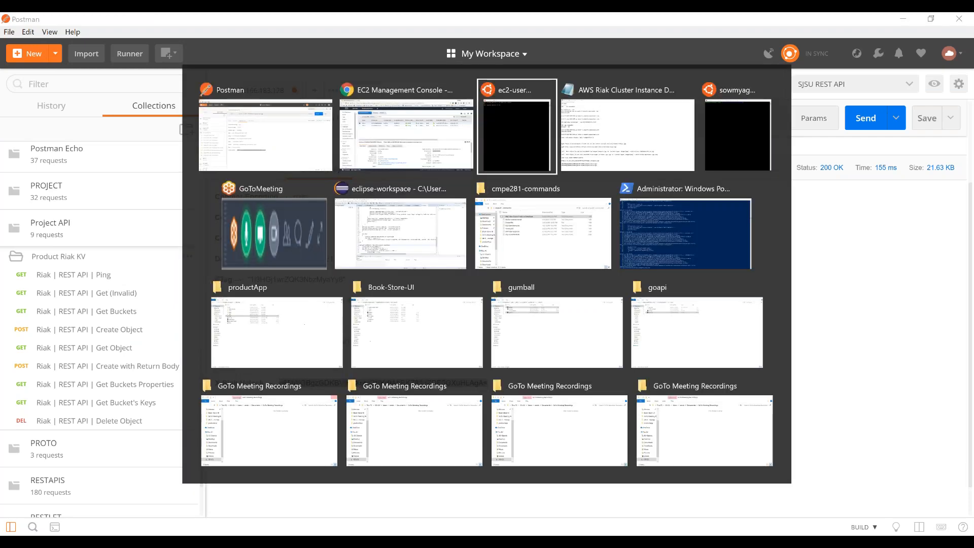
pyautogui.press('Tab')
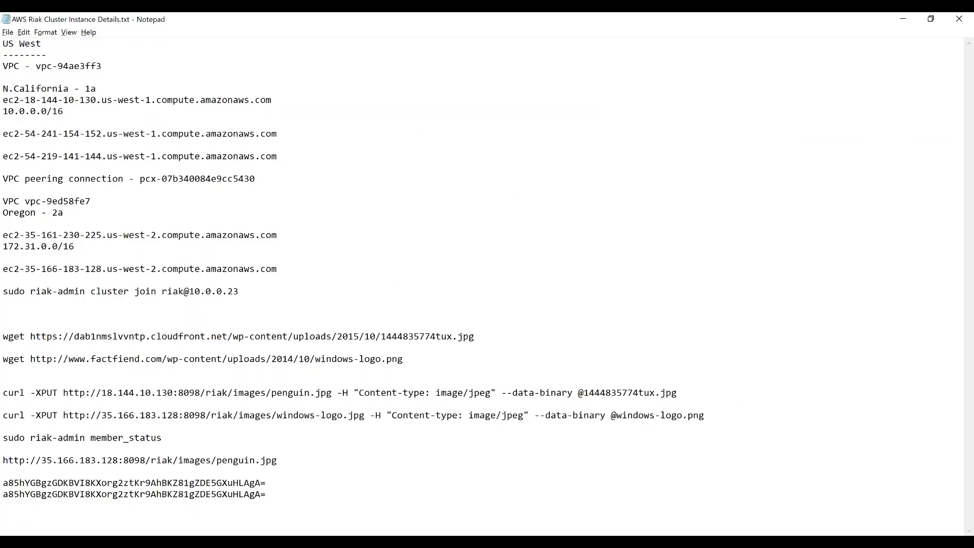
pyautogui.hotkey('ctrl', 'v')
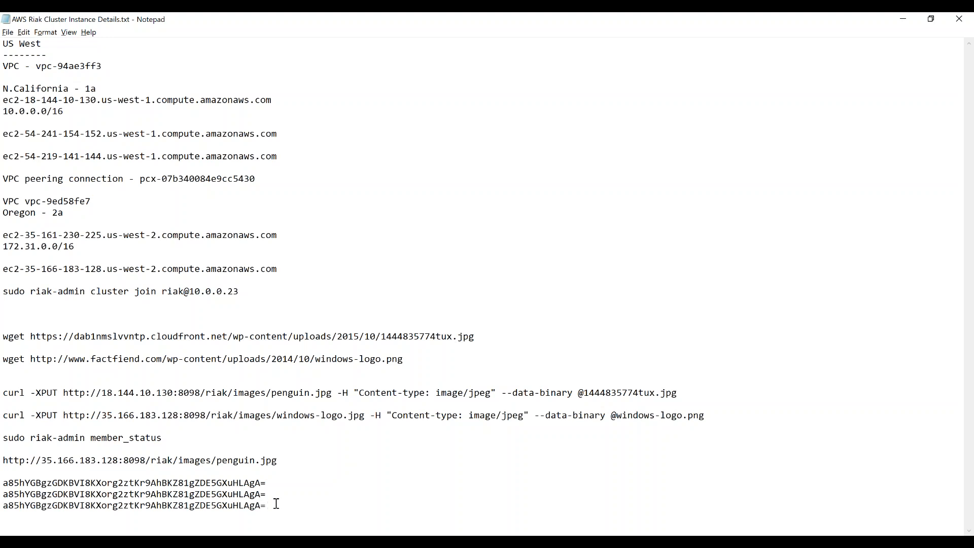
pyautogui.keyDown('shift'); pyautogui.click(7, 483); pyautogui.keyUp('shift')
pyautogui.press('Delete')
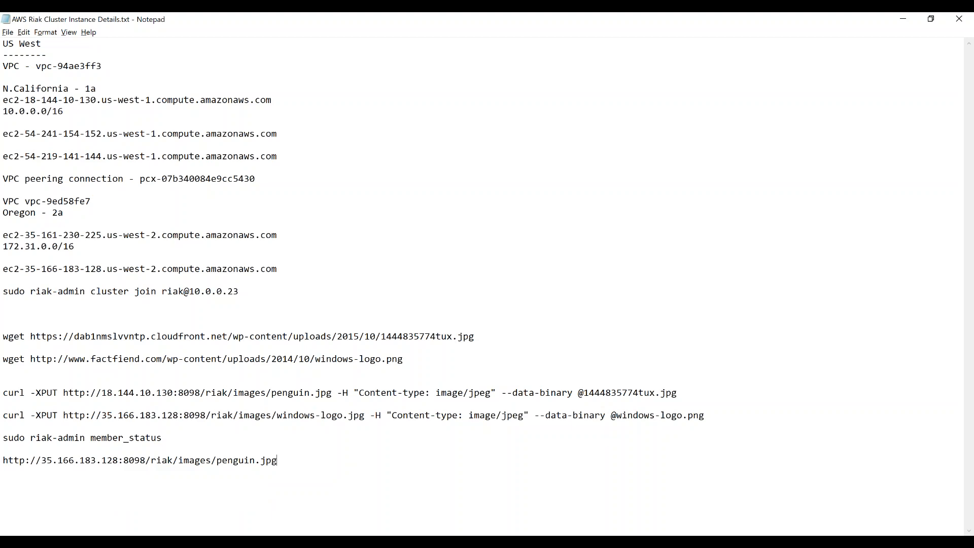
# - Switch to the AWS console in Chrome and open the VPC service's peering connections for the Oregon region
pyautogui.moveTo(514, 541)
pyautogui.click(514, 502)
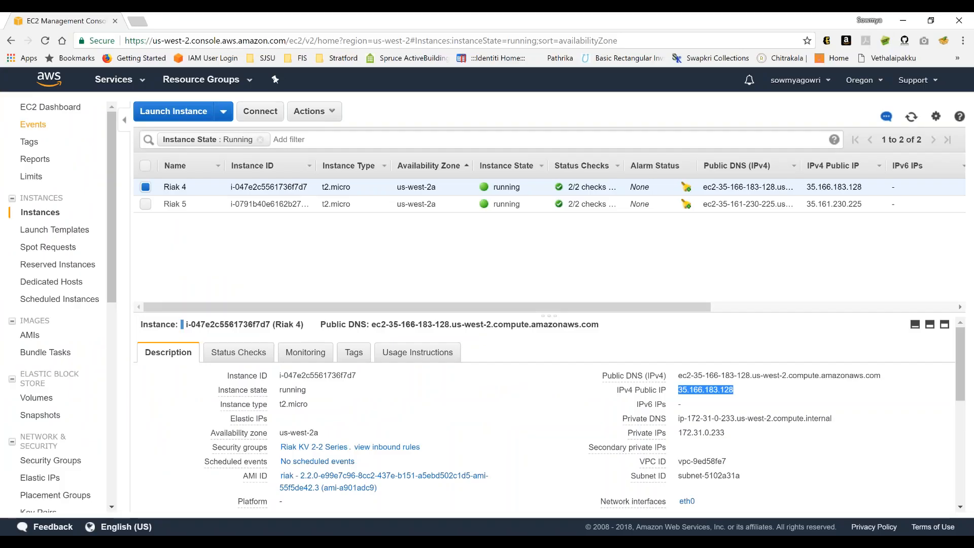
pyautogui.click(45, 40)
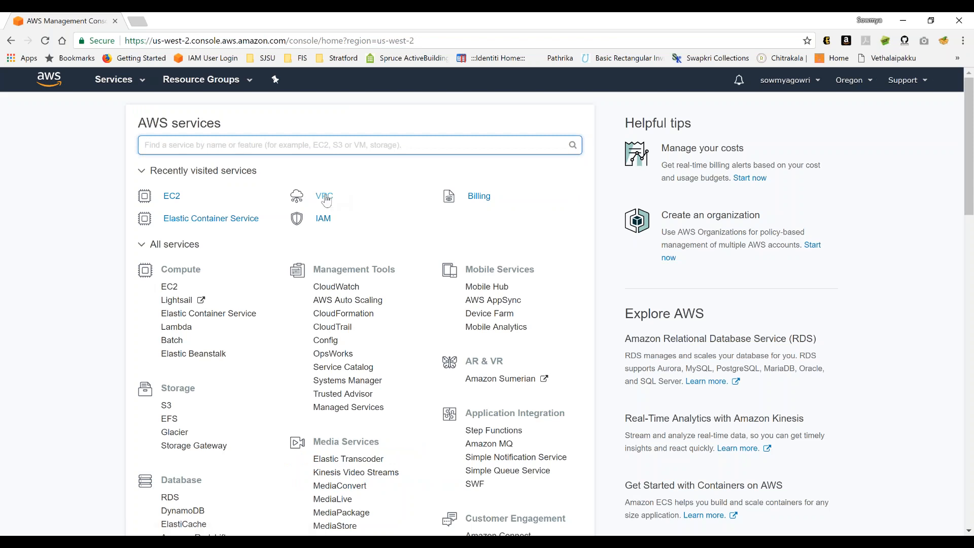
pyautogui.click(325, 197)
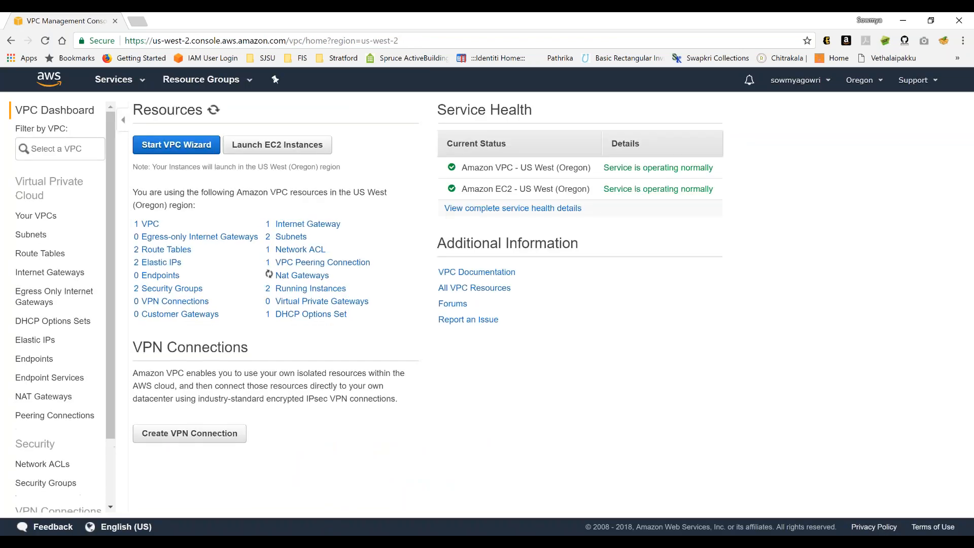
pyautogui.click(47, 422)
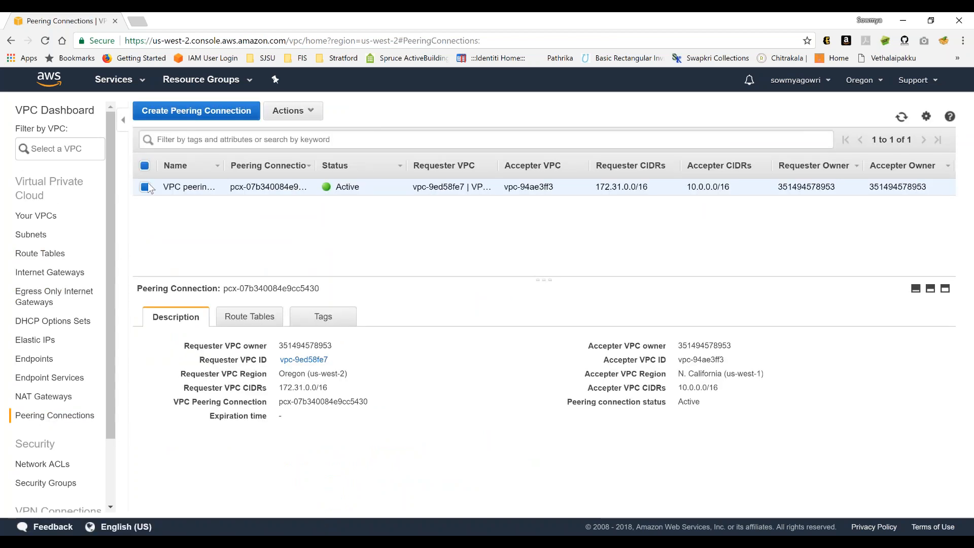
# - Delete VPC peering connection pcx-07b340084e9cc5430, leaving related route table entries in place, and reload the page to check its status
pyautogui.click(304, 113)
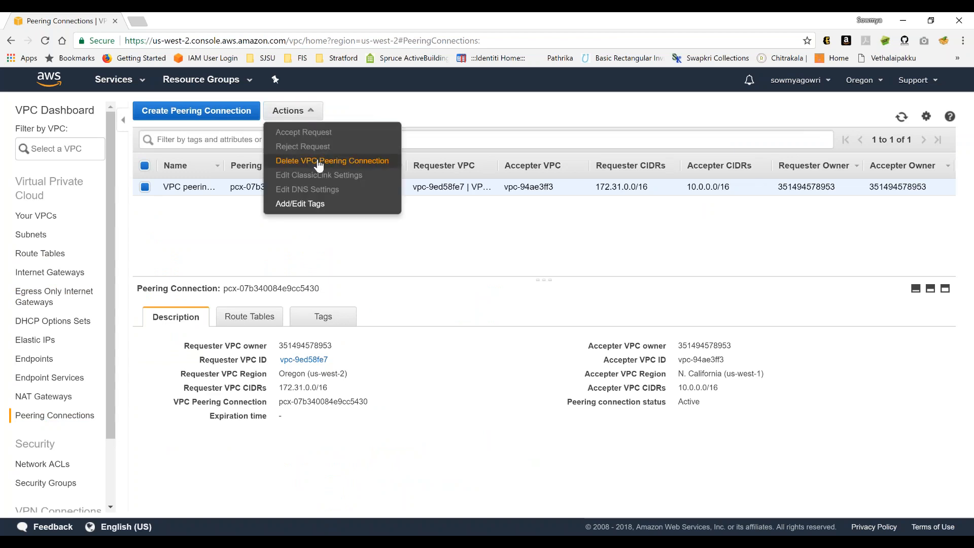
pyautogui.click(319, 162)
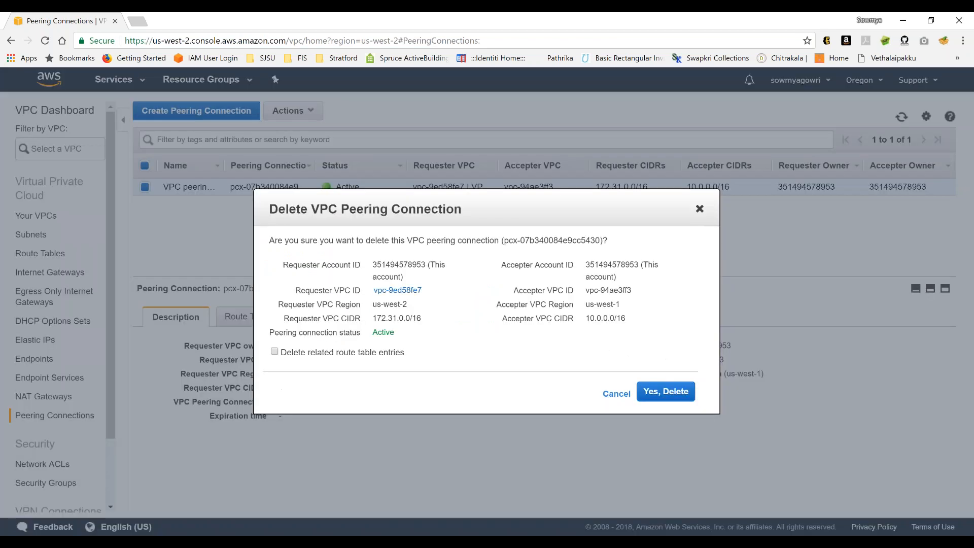
pyautogui.click(667, 393)
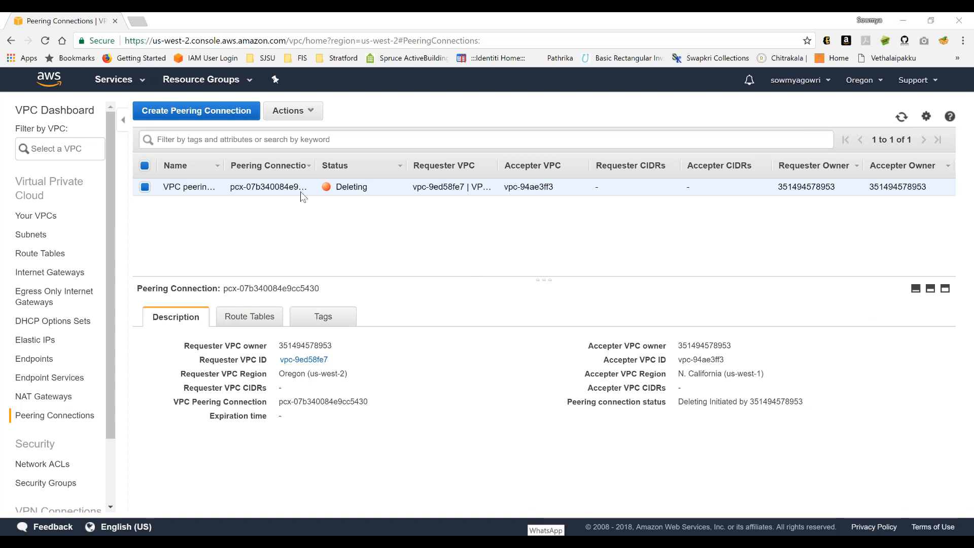
pyautogui.click(355, 40)
pyautogui.press('Return')
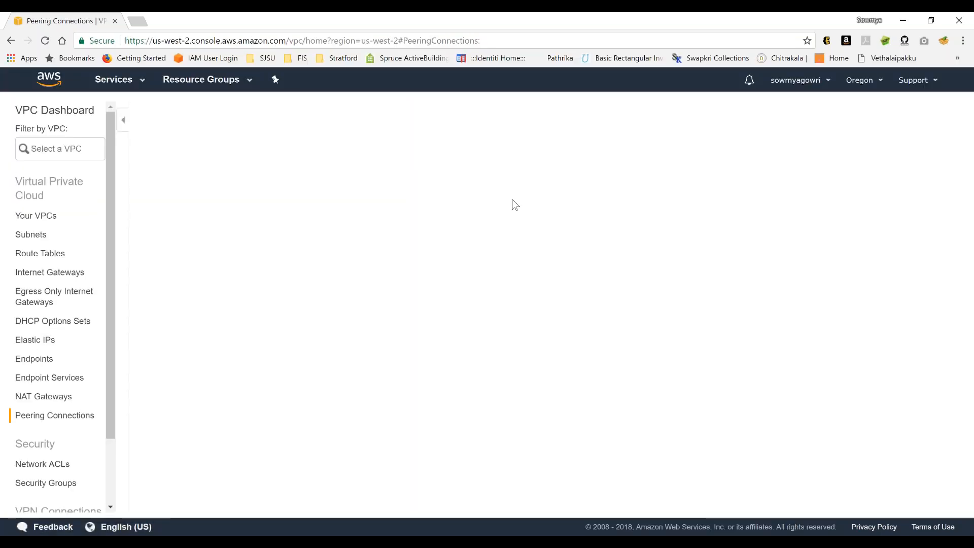
pyautogui.moveTo(291, 542)
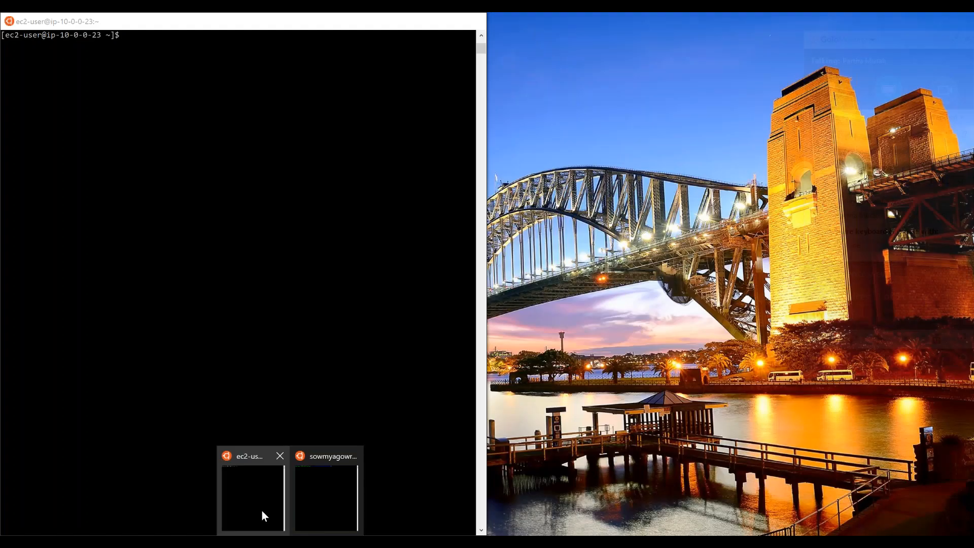
pyautogui.click(261, 511)
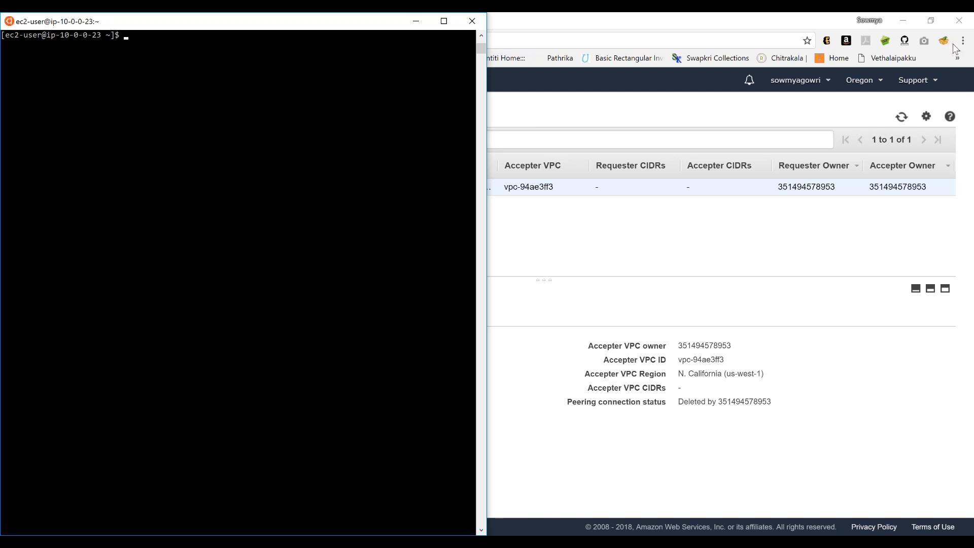
pyautogui.rightClick(132, 37)
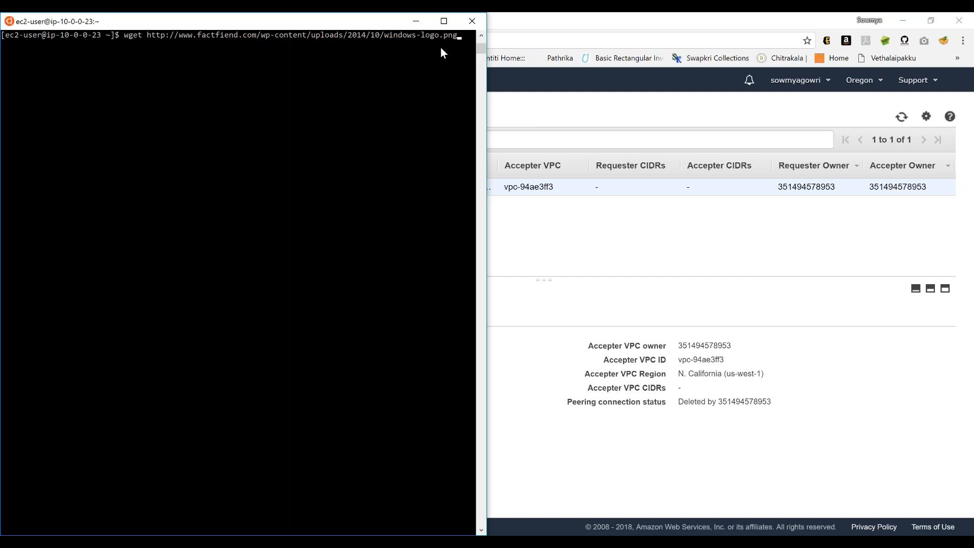
pyautogui.press('Return')
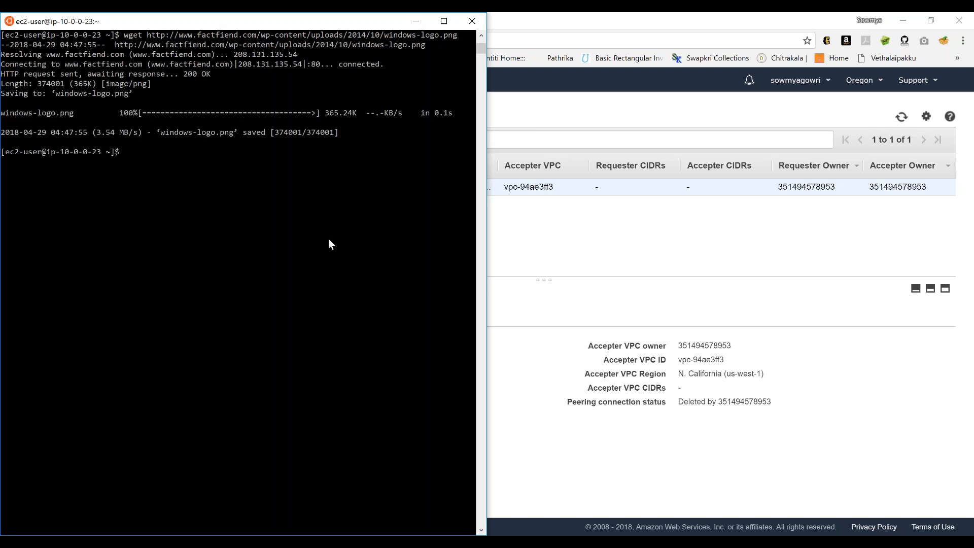
# - In Notepad, replace penguin.jpg with windows-logo.png in the URL of the 18.144.10.130 curl command
pyautogui.hotkey('alt', 'Tab')
pyautogui.hotkey('alt', 'Tab')
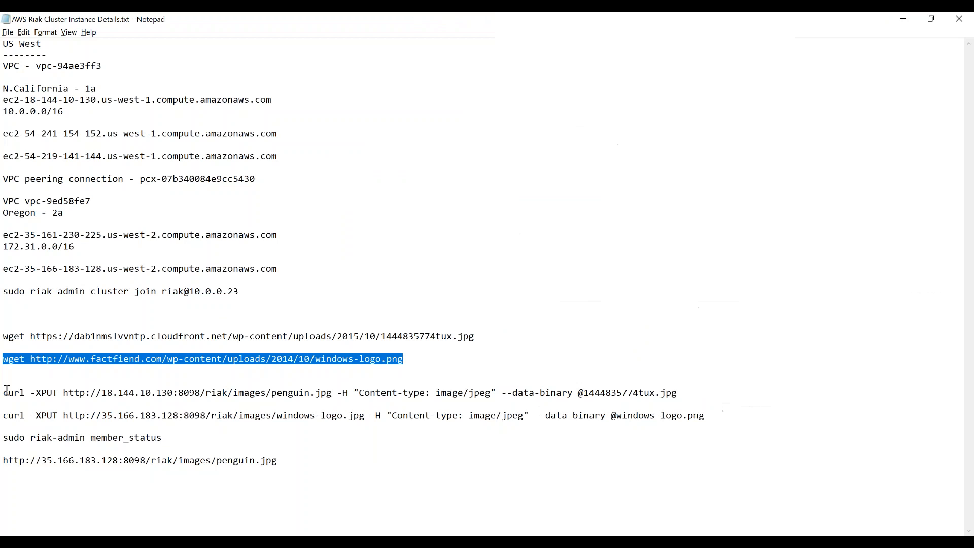
pyautogui.click(4, 395)
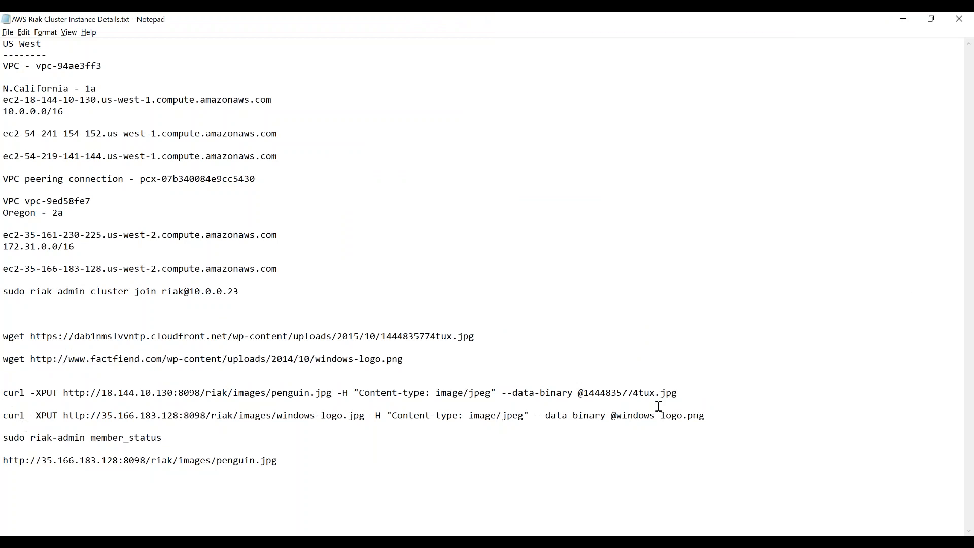
pyautogui.keyDown('shift'); pyautogui.click(693, 392); pyautogui.keyUp('shift')
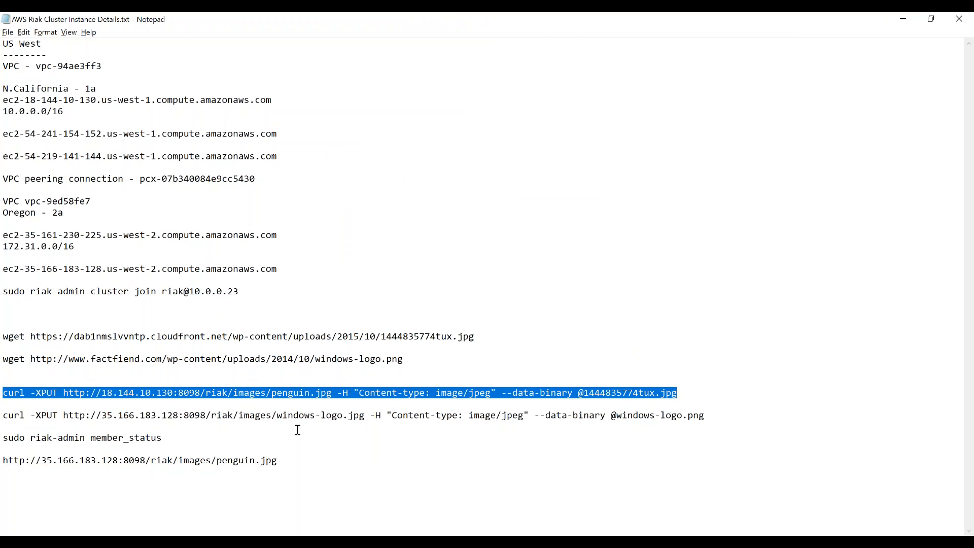
pyautogui.click(276, 417)
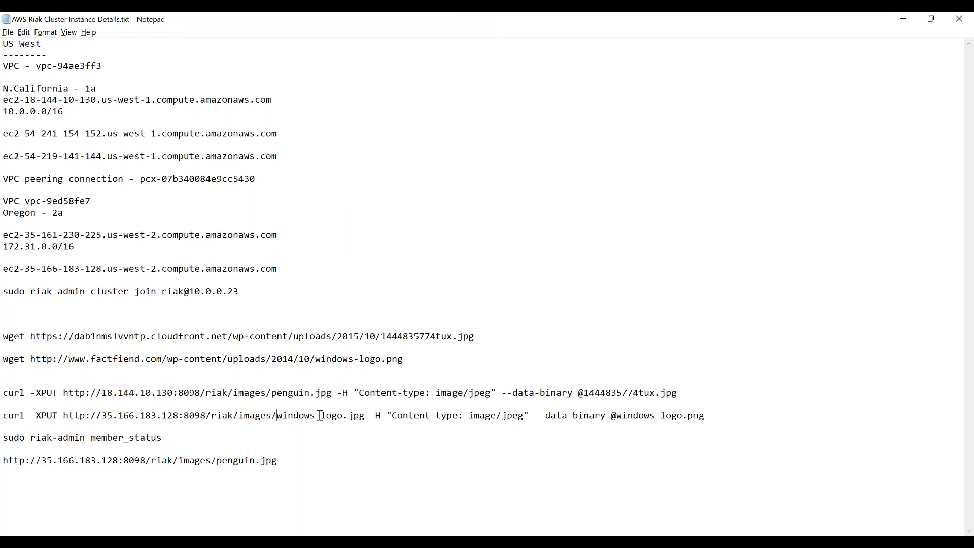
pyautogui.keyDown('shift'); pyautogui.click(365, 417); pyautogui.keyUp('shift')
pyautogui.hotkey('ctrl', 'c')
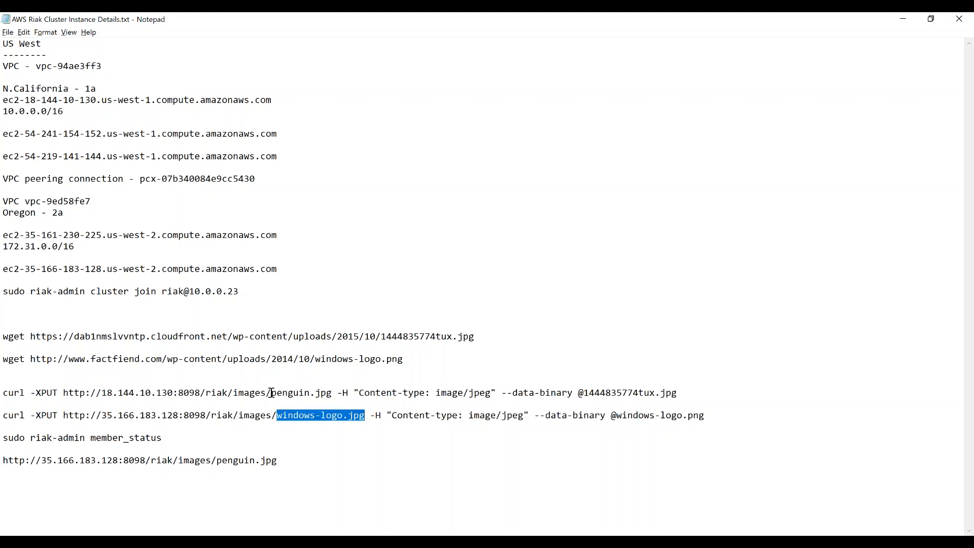
pyautogui.moveTo(272, 394); pyautogui.dragTo(333, 394)
pyautogui.hotkey('ctrl', 'v')
pyautogui.press('BackSpace')
pyautogui.press('BackSpace')
pyautogui.press('BackSpace')
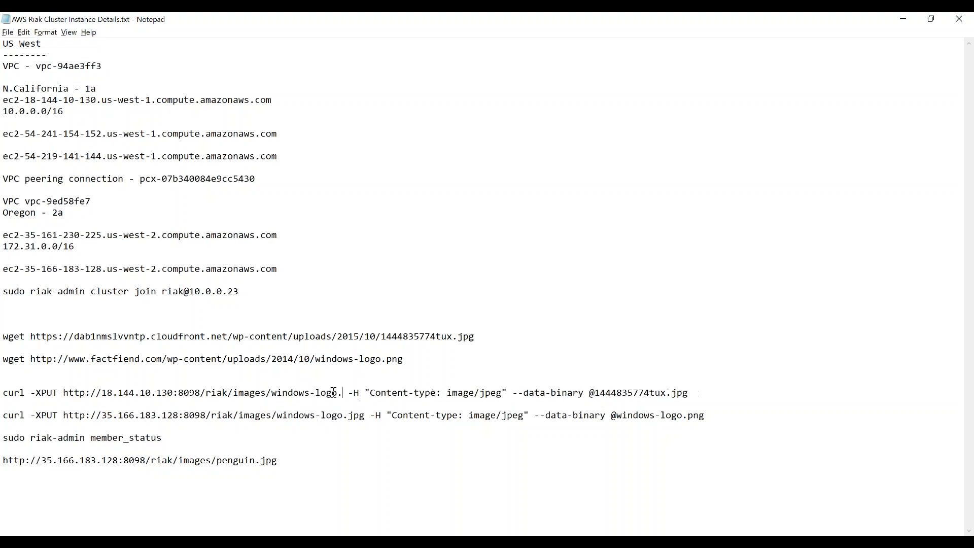
pyautogui.write('png')
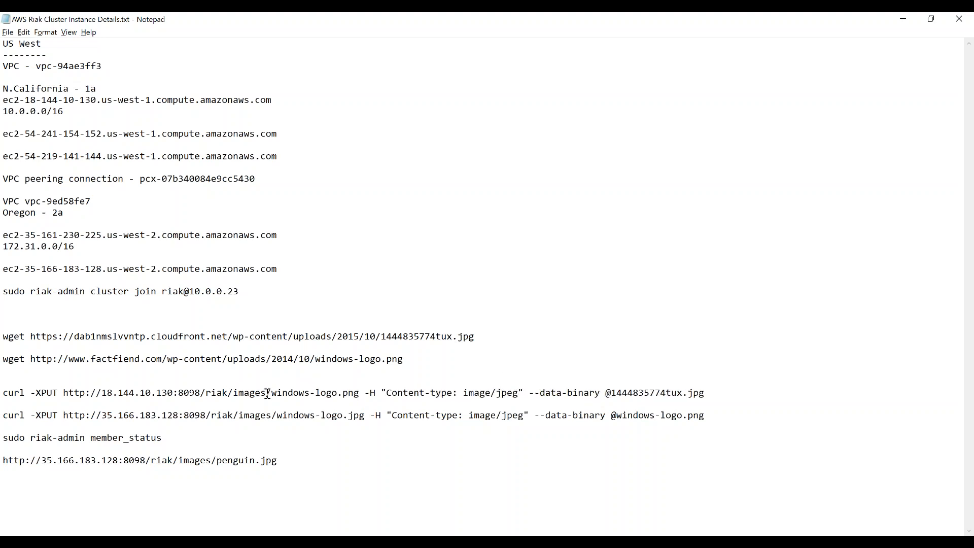
pyautogui.keyDown('shift'); pyautogui.click(362, 393); pyautogui.keyUp('shift')
pyautogui.hotkey('ctrl', 'c')
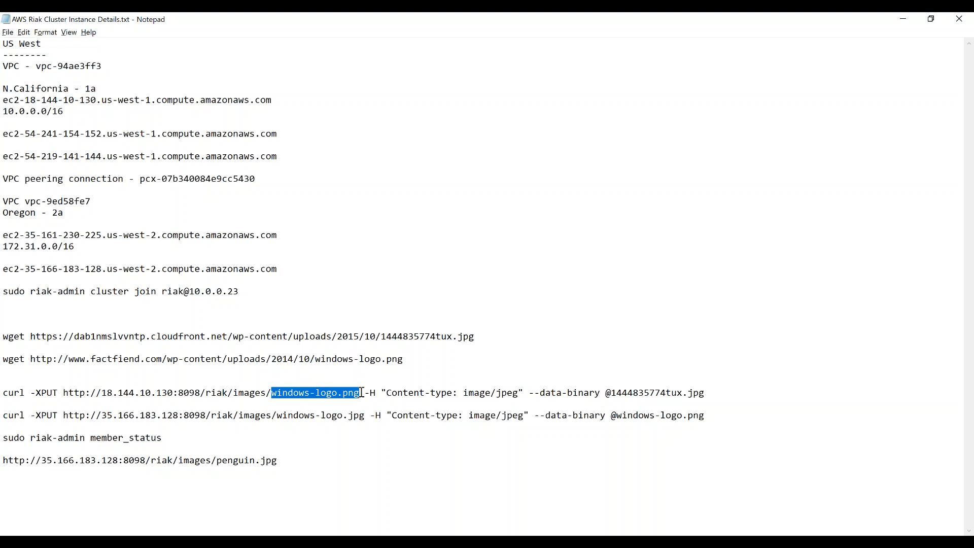
pyautogui.click(611, 392)
pyautogui.keyDown('shift'); pyautogui.click(721, 397); pyautogui.keyUp('shift')
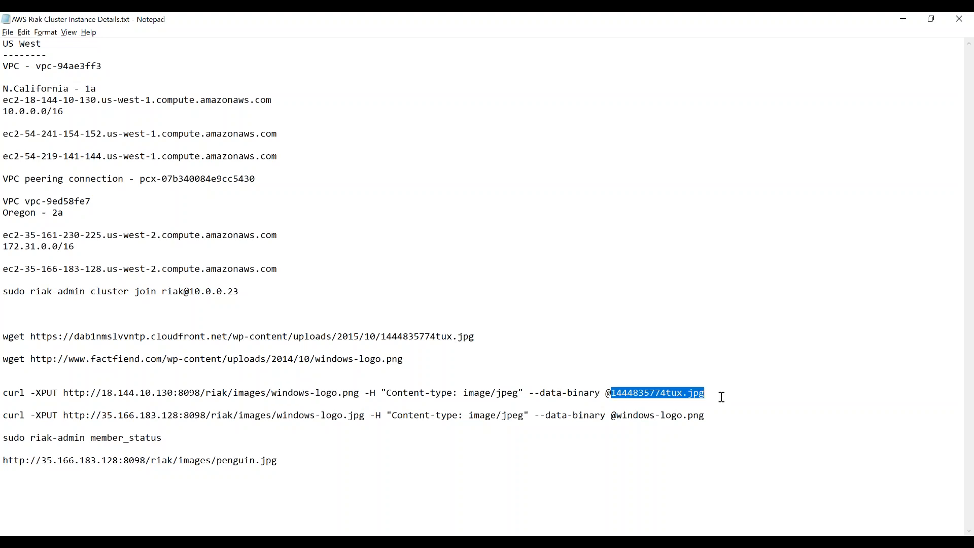
pyautogui.hotkey('ctrl', 'v')
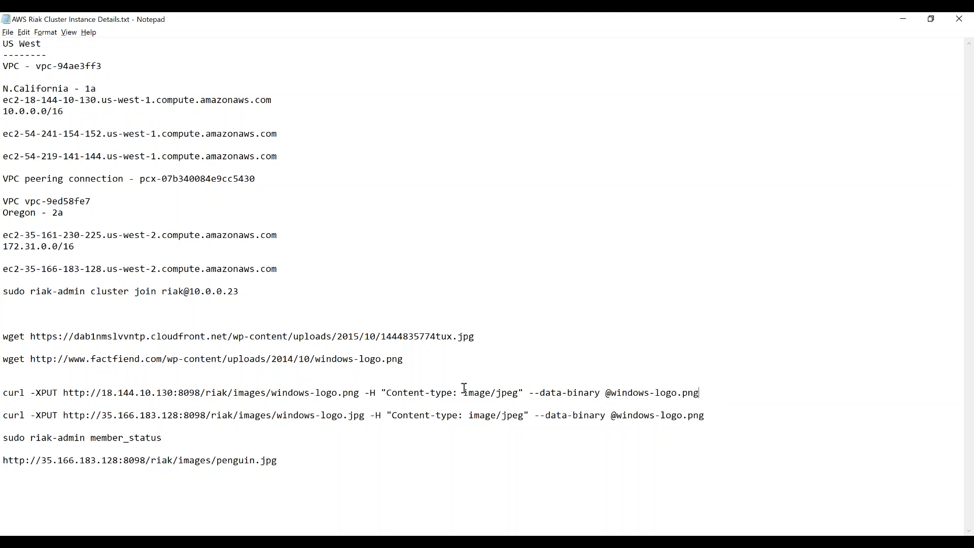
# - Copy the edited curl command into the ec2-user terminal and run it to store windows-logo.png through 18.144.10.130:8098
pyautogui.keyDown('shift'); pyautogui.click(4, 392); pyautogui.keyUp('shift')
pyautogui.hotkey('alt', 'Tab')
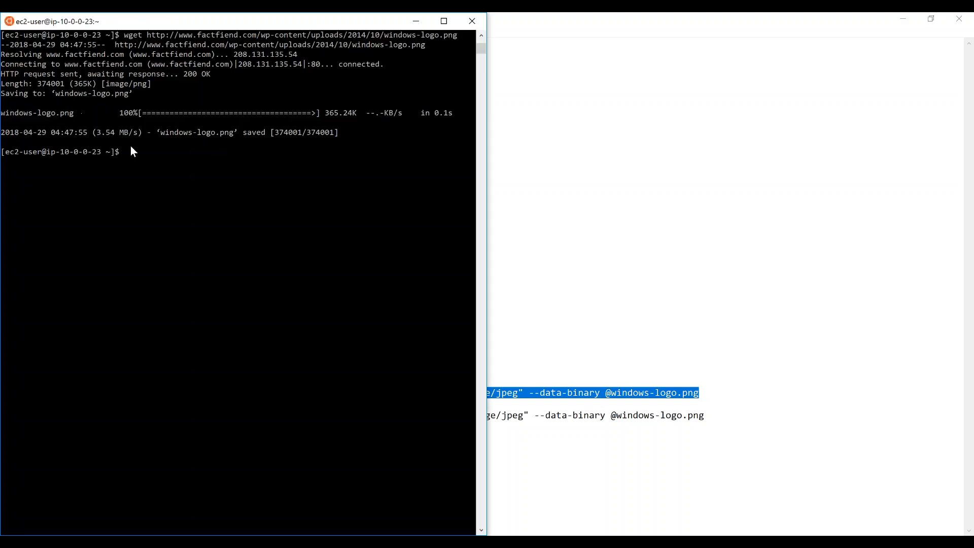
pyautogui.rightClick(131, 151)
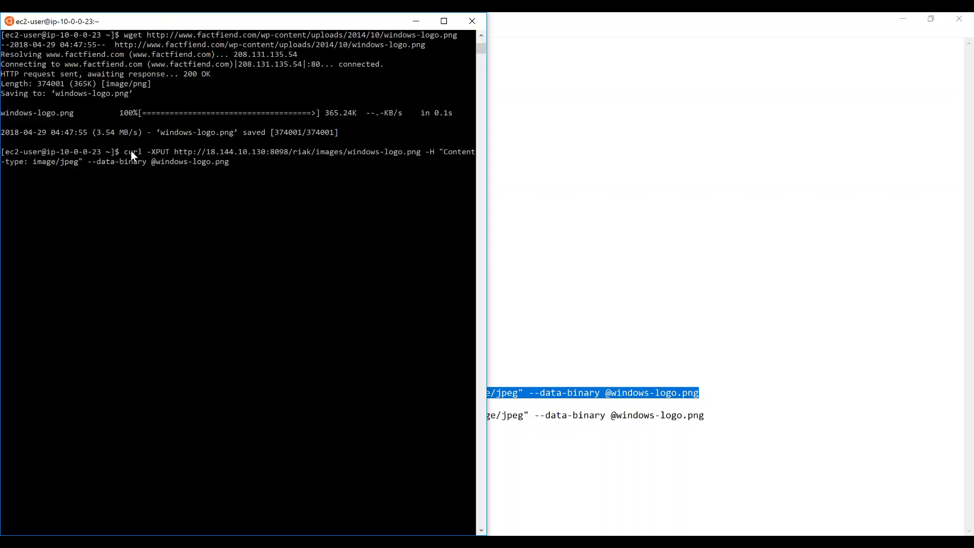
pyautogui.press('Return')
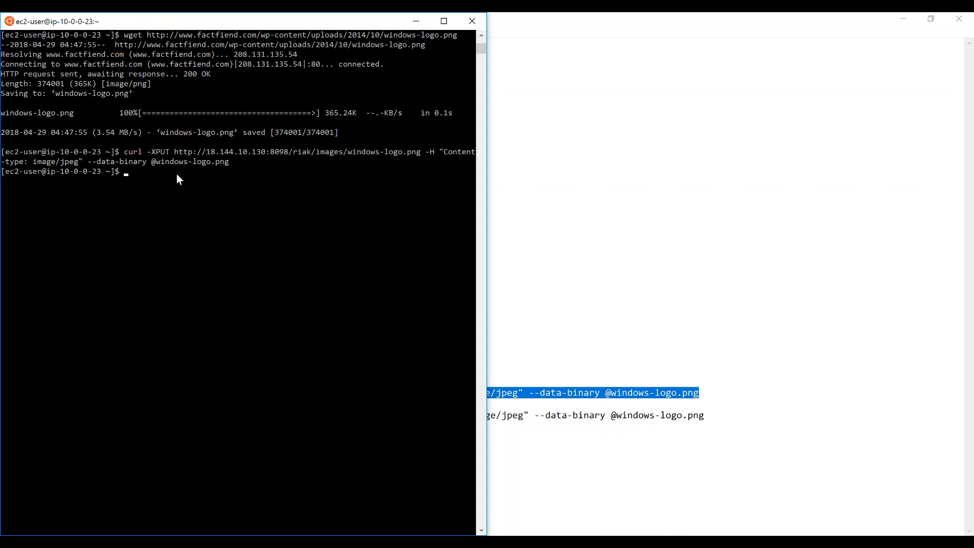
# - Switch to the AWS console in Chrome, change the region to N. California and open its list of running EC2 instances
pyautogui.hotkey('alt', 'Tab')
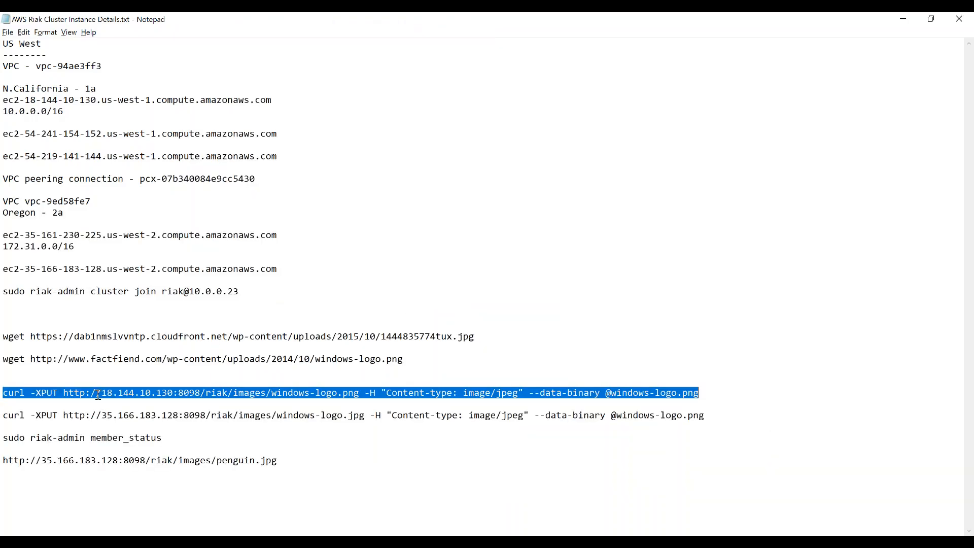
pyautogui.click(98, 394)
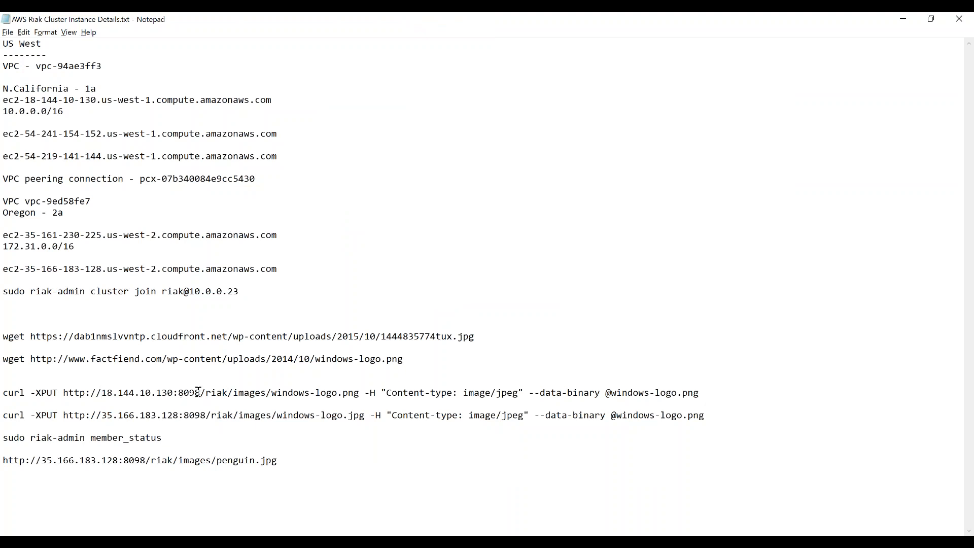
pyautogui.moveTo(514, 540)
pyautogui.click(514, 503)
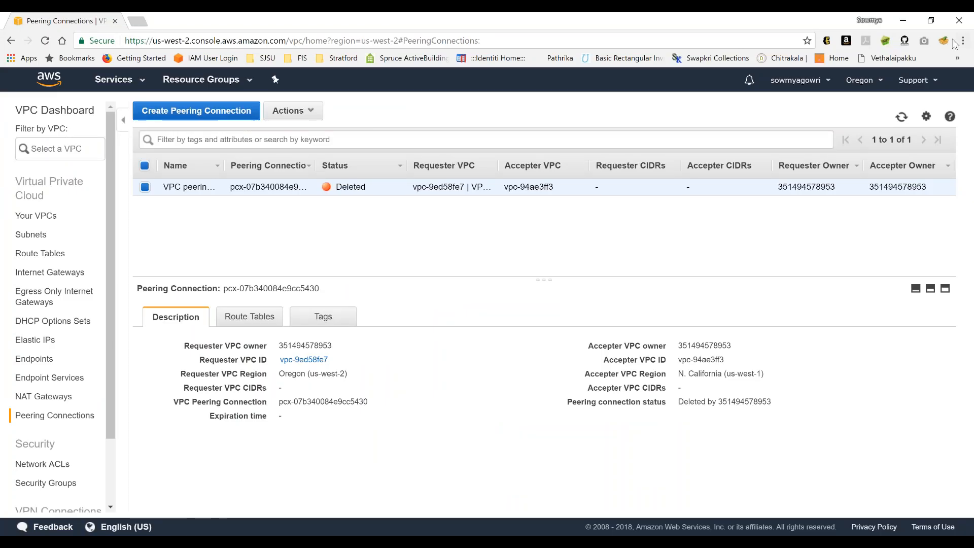
pyautogui.click(863, 80)
pyautogui.click(803, 149)
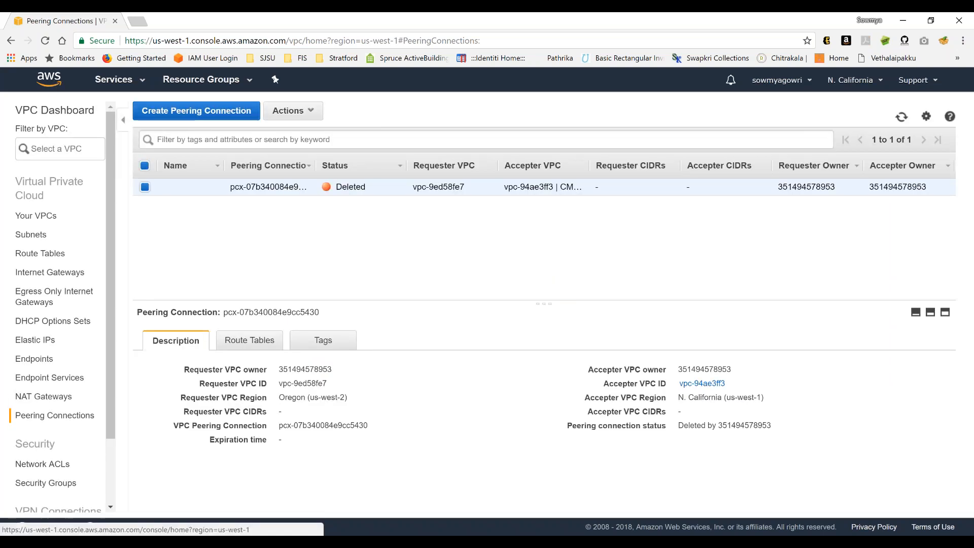
pyautogui.click(52, 81)
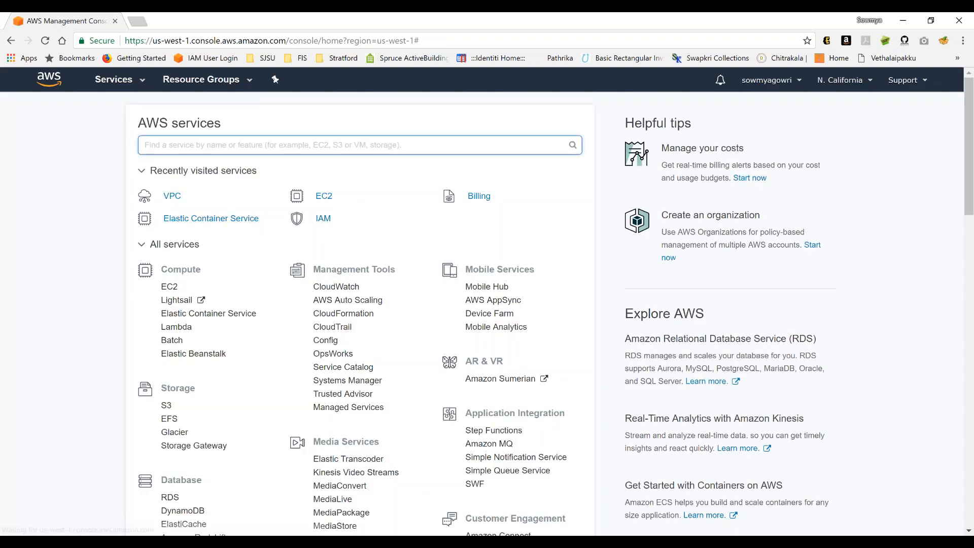
pyautogui.click(323, 196)
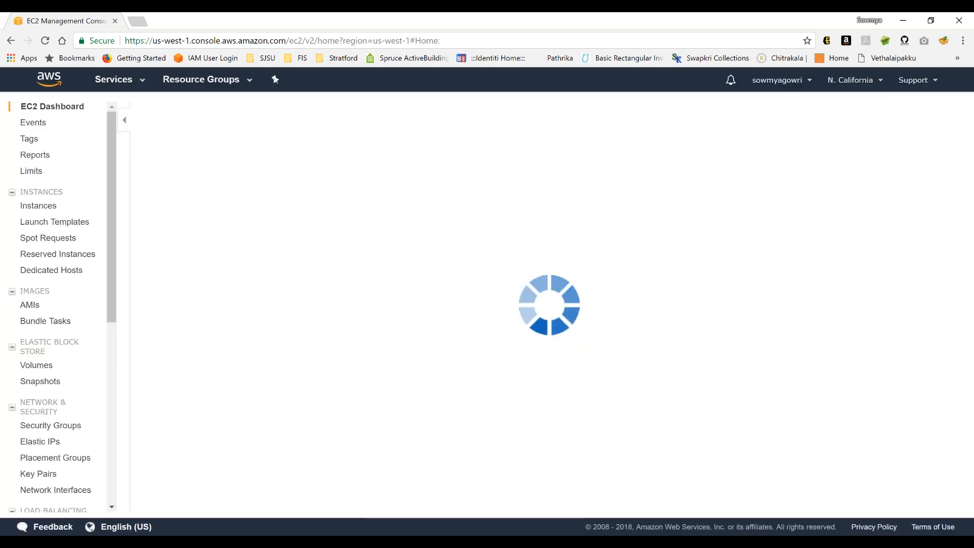
pyautogui.click(223, 148)
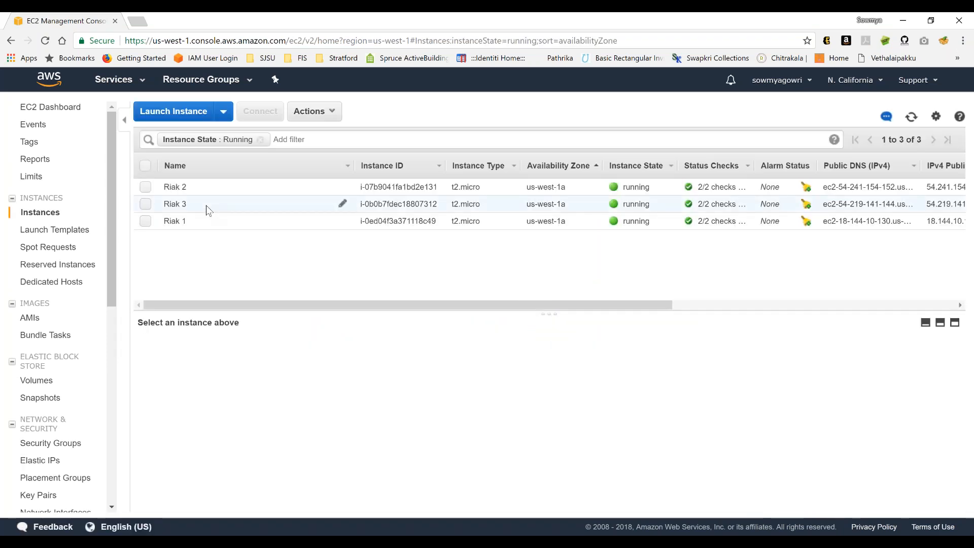
# - Copy the Riak 3 instance's public IP 54.219.141.144 and use it as the host in Postman's GET request URL
pyautogui.click(208, 211)
pyautogui.doubleClick(691, 389)
pyautogui.click(692, 389)
pyautogui.click(518, 540)
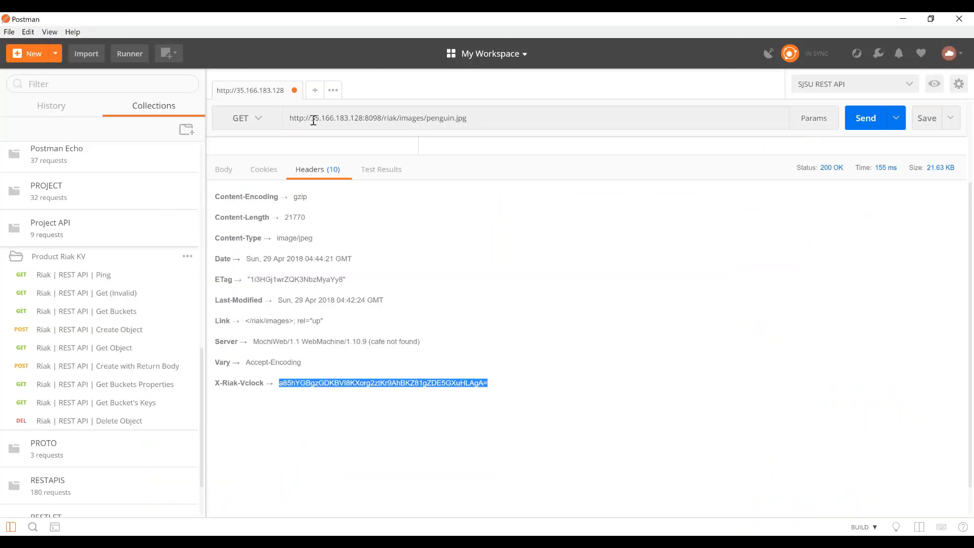
pyautogui.click(313, 121)
pyautogui.doubleClick(361, 118)
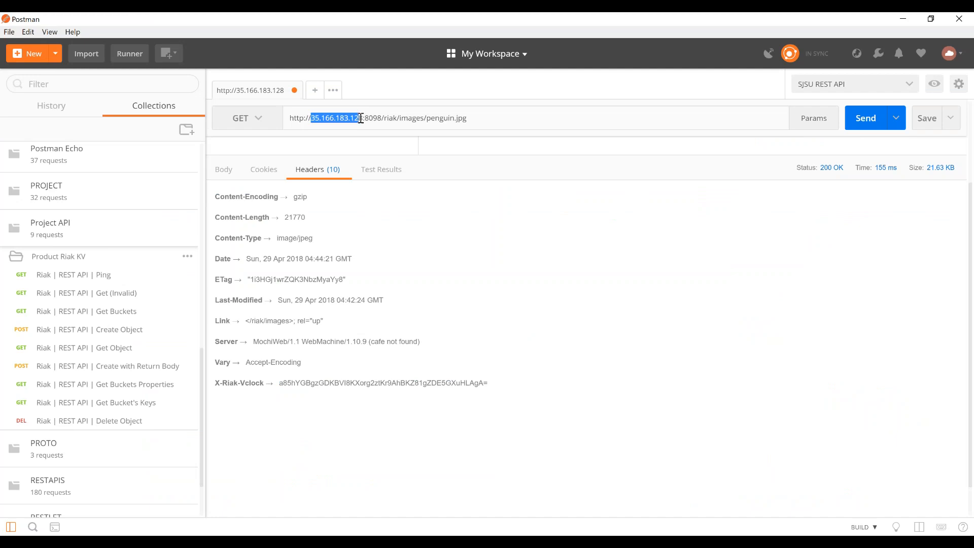
pyautogui.hotkey('ctrl', 'v')
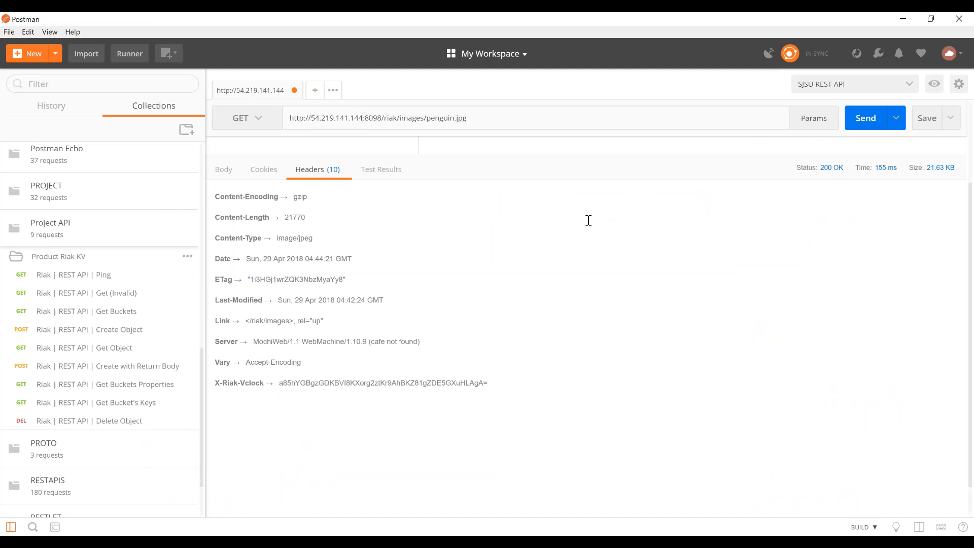
# - In Notepad, copy windows-logo.png from the URL of the 18.144.10.130 curl command and return to Postman
pyautogui.hotkey('alt', 'Tab')
pyautogui.hotkey('alt', 'Tab')
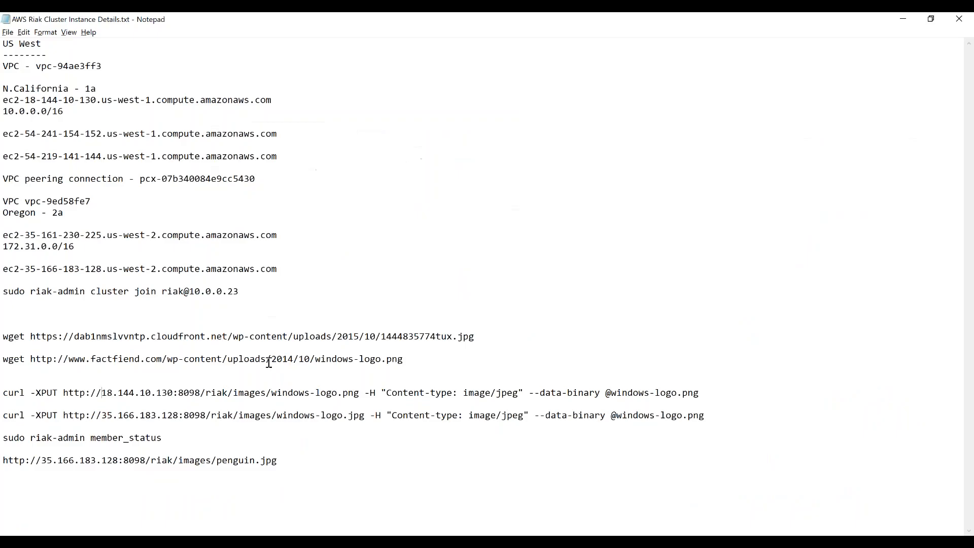
pyautogui.keyDown('shift'); pyautogui.click(358, 397); pyautogui.keyUp('shift')
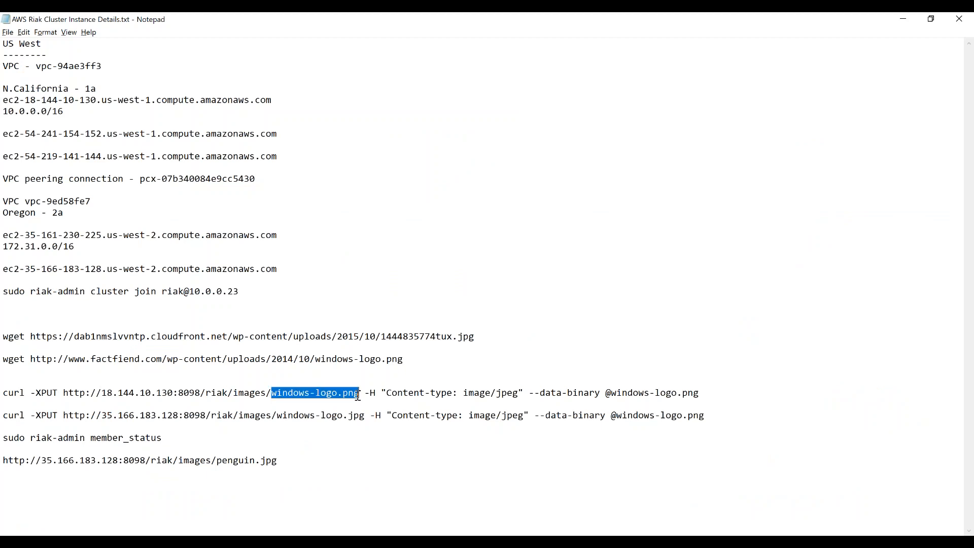
pyautogui.hotkey('ctrl', 'v')
pyautogui.hotkey('ctrl', 'z')
pyautogui.hotkey('alt', 'Tab')
# - Replace penguin.jpg with windows-logo.png in the request URL, send the GET request and display the response body
pyautogui.click(426, 118)
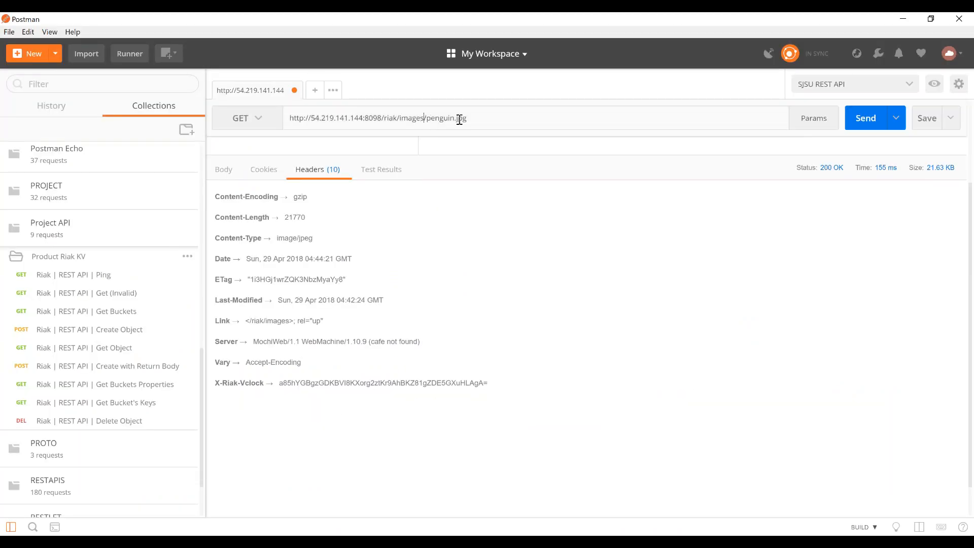
pyautogui.hotkey('shift', 'Right')
pyautogui.hotkey('shift', 'Right')
pyautogui.hotkey('shift', 'Right')
pyautogui.hotkey('shift', 'Right')
pyautogui.hotkey('shift', 'Right')
pyautogui.hotkey('shift', 'Right')
pyautogui.hotkey('shift', 'Right')
pyautogui.hotkey('shift', 'Right')
pyautogui.hotkey('shift', 'Right')
pyautogui.hotkey('shift', 'Right')
pyautogui.hotkey('shift', 'Right')
pyautogui.hotkey('ctrl', 'v')
pyautogui.click(866, 122)
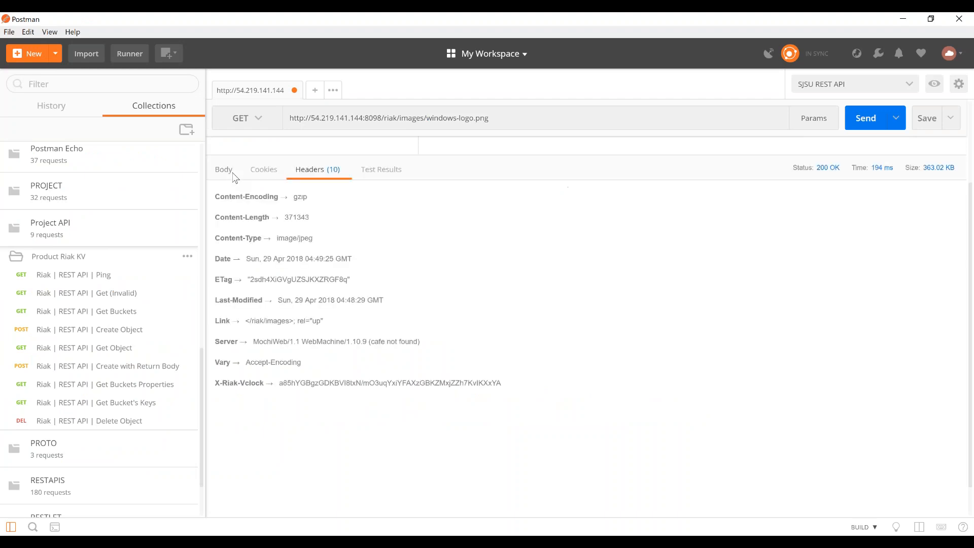
pyautogui.click(229, 172)
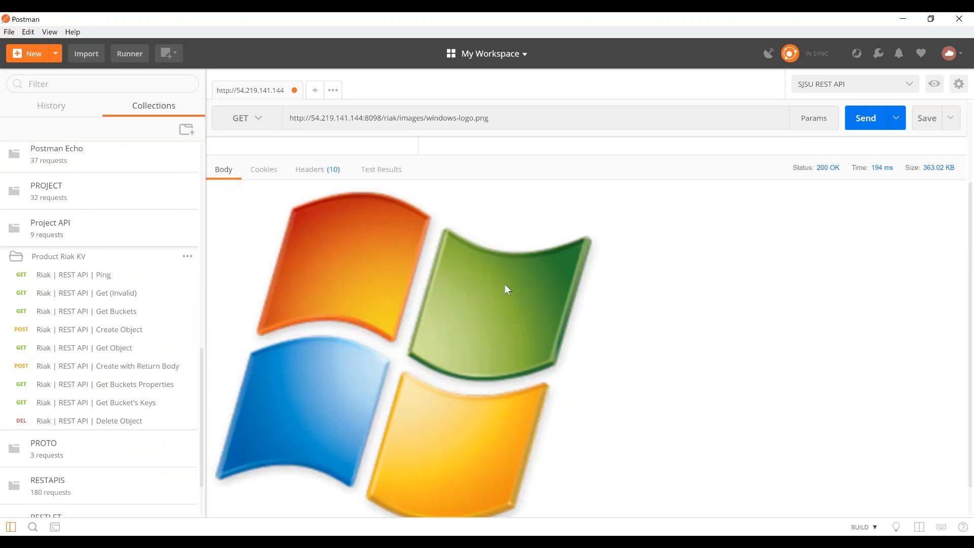
# - Switch to the EC2 console in Chrome, change the region to Oregon and sign in again with the account password
pyautogui.hotkey('alt', 'Tab')
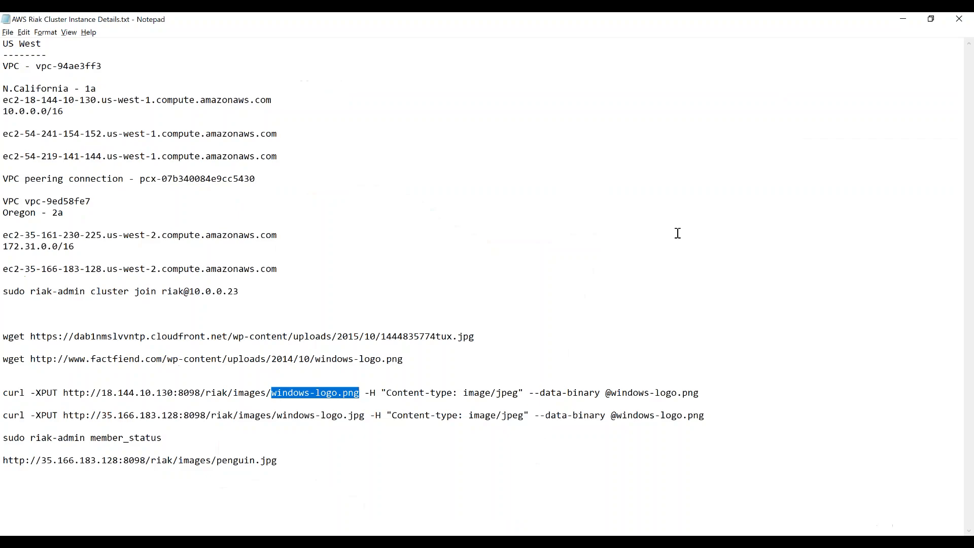
pyautogui.hotkey('alt', 'Tab')
pyautogui.hotkey('alt', 'Tab')
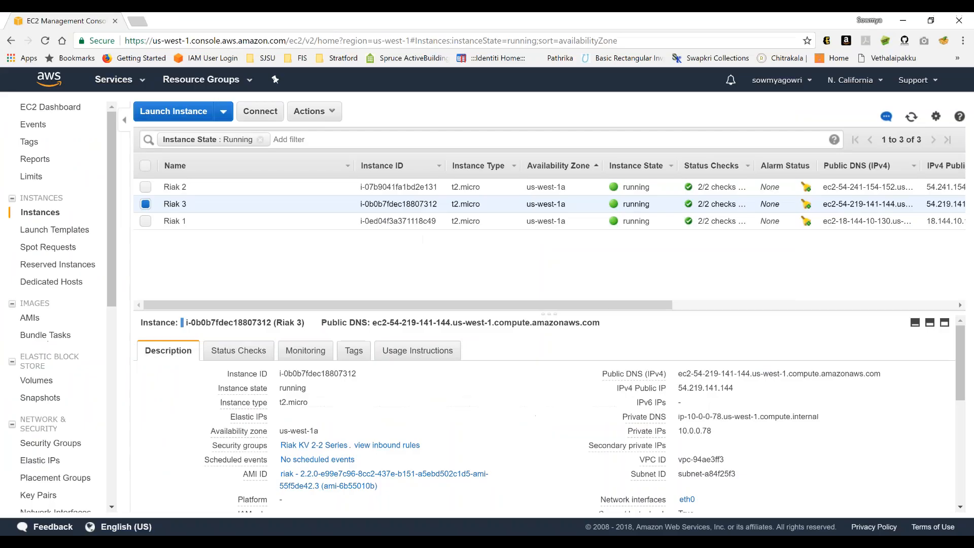
pyautogui.click(863, 80)
pyautogui.click(827, 165)
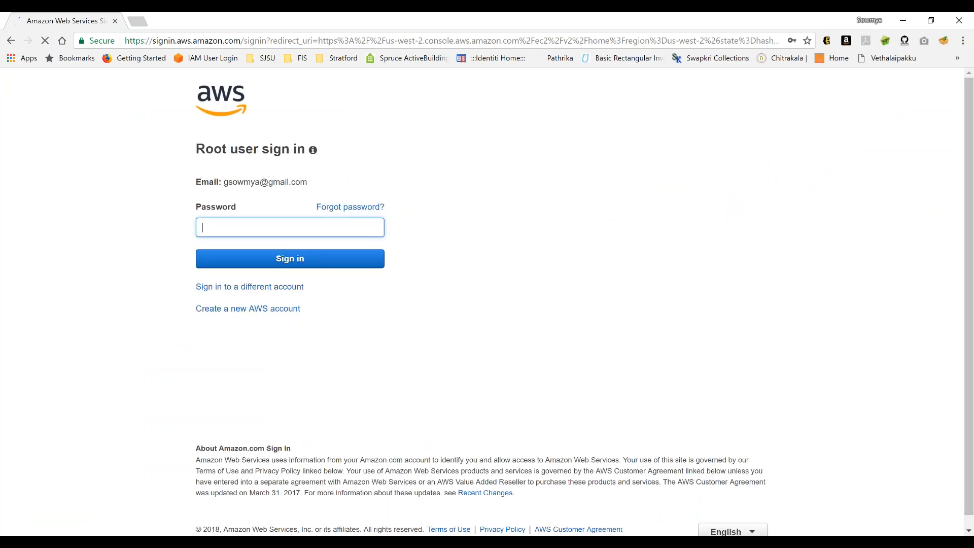
pyautogui.press('Return')
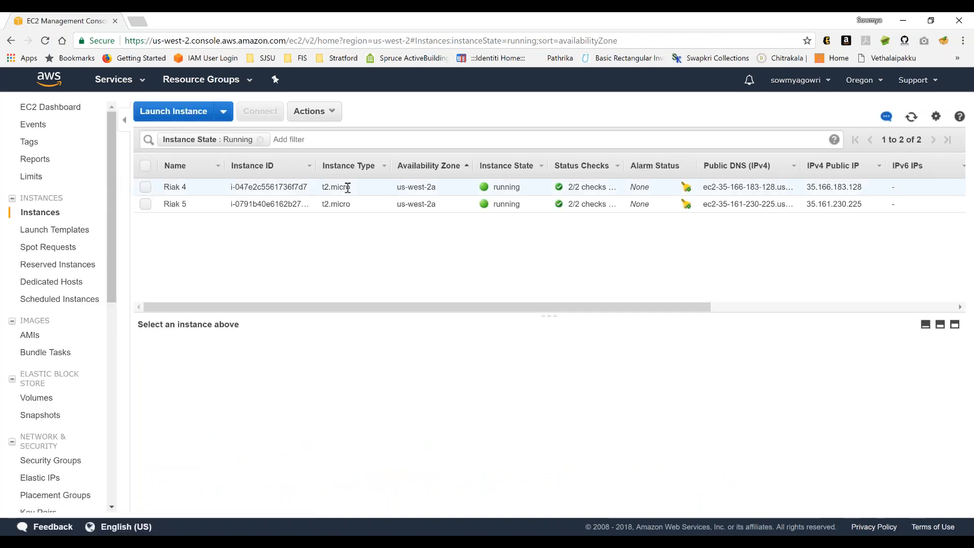
# - Copy the Riak 4 instance's public IP 35.166.183.128 and switch back to Postman
pyautogui.click(347, 188)
pyautogui.doubleClick(691, 391)
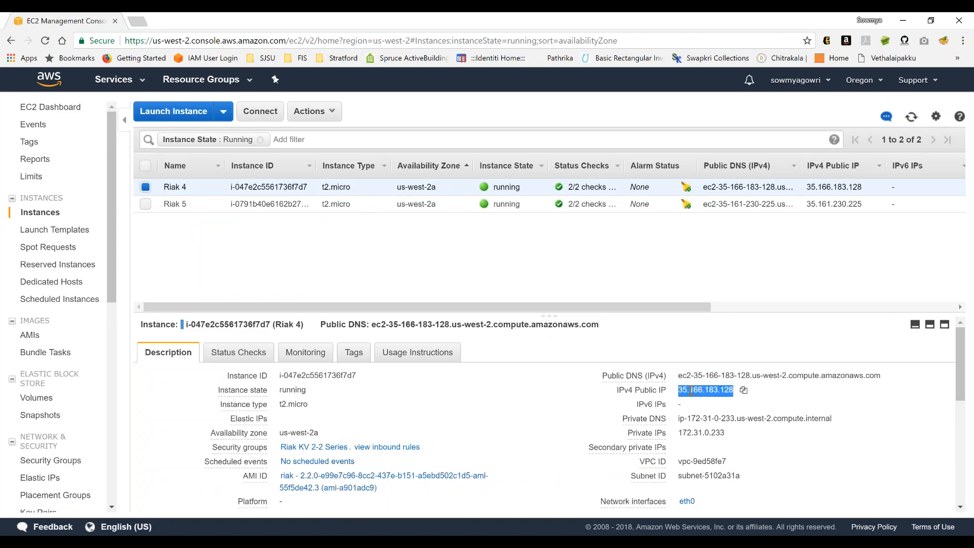
pyautogui.hotkey('alt', 'Tab')
pyautogui.hotkey('alt', 'Tab')
pyautogui.hotkey('alt', 'Tab')
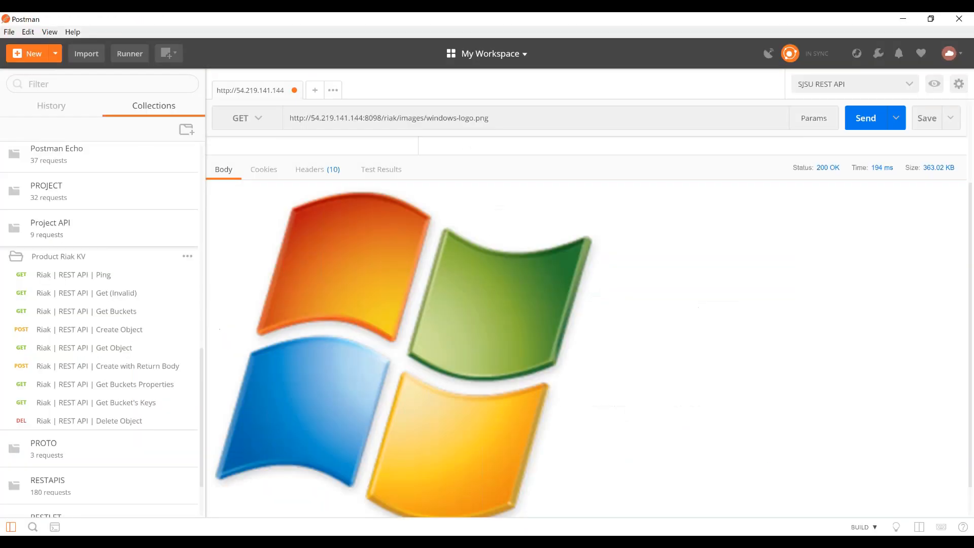
# - Replace the host in the windows-logo.png request URL with 35.166.183.128 and send the GET request
pyautogui.click(311, 118)
pyautogui.hotkey('shift', 'Right')
pyautogui.hotkey('shift', 'Right')
pyautogui.hotkey('shift', 'Right')
pyautogui.hotkey('shift', 'Right')
pyautogui.hotkey('shift', 'Right')
pyautogui.hotkey('shift', 'Right')
pyautogui.hotkey('shift', 'Right')
pyautogui.hotkey('shift', 'Right')
pyautogui.hotkey('shift', 'Right')
pyautogui.hotkey('shift', 'Right')
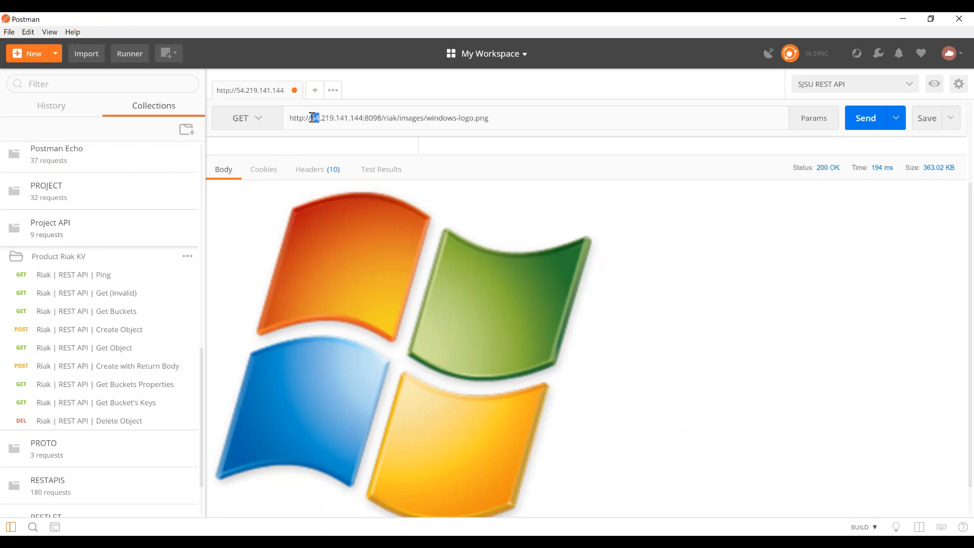
pyautogui.hotkey('shift', 'Right')
pyautogui.hotkey('shift', 'Right')
pyautogui.hotkey('shift', 'Right')
pyautogui.hotkey('shift', 'Right')
pyautogui.hotkey('ctrl', 'v')
pyautogui.click(861, 122)
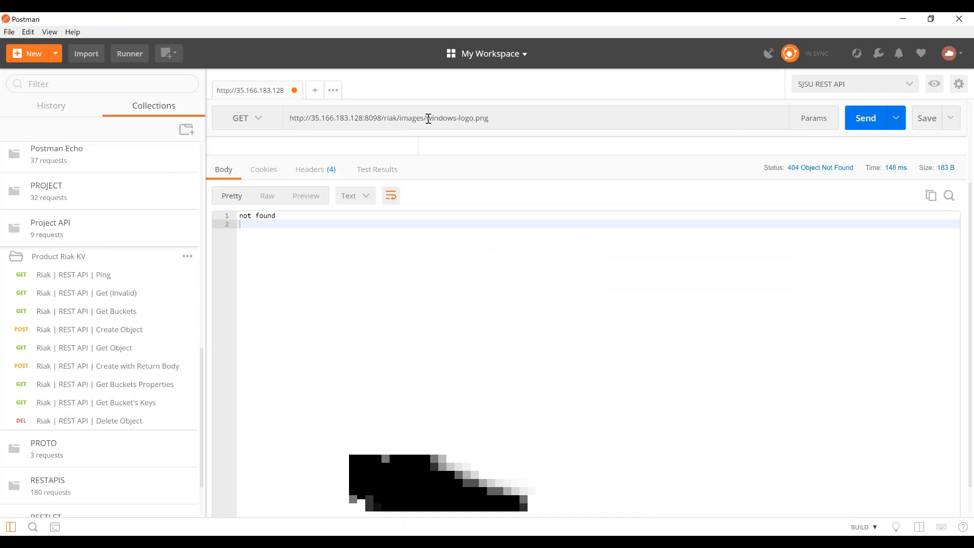
# - Compare the windows-logo.png curl command in Notepad with the request URL and response body in Postman
pyautogui.hotkey('alt', 'Tab')
pyautogui.hotkey('alt', 'Tab')
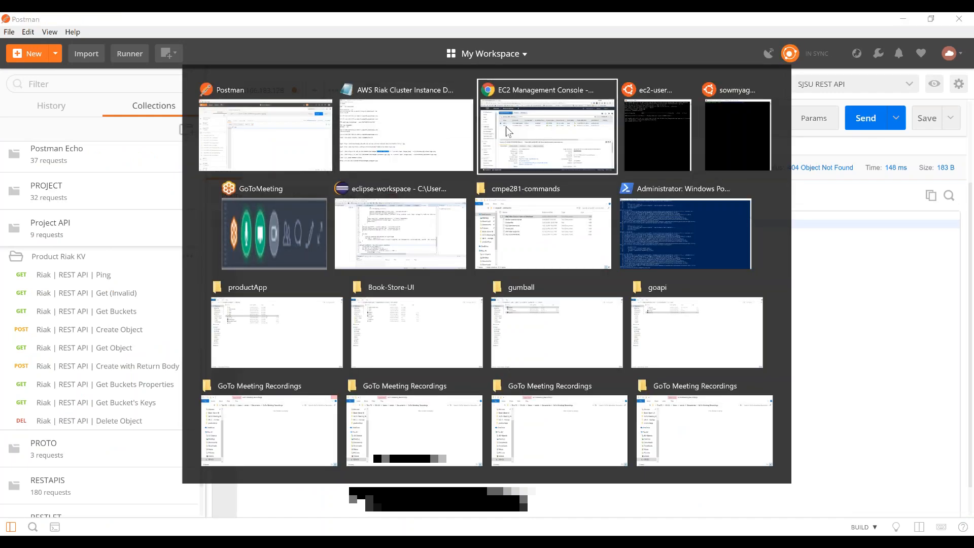
pyautogui.hotkey('alt', 'shift', 'Tab')
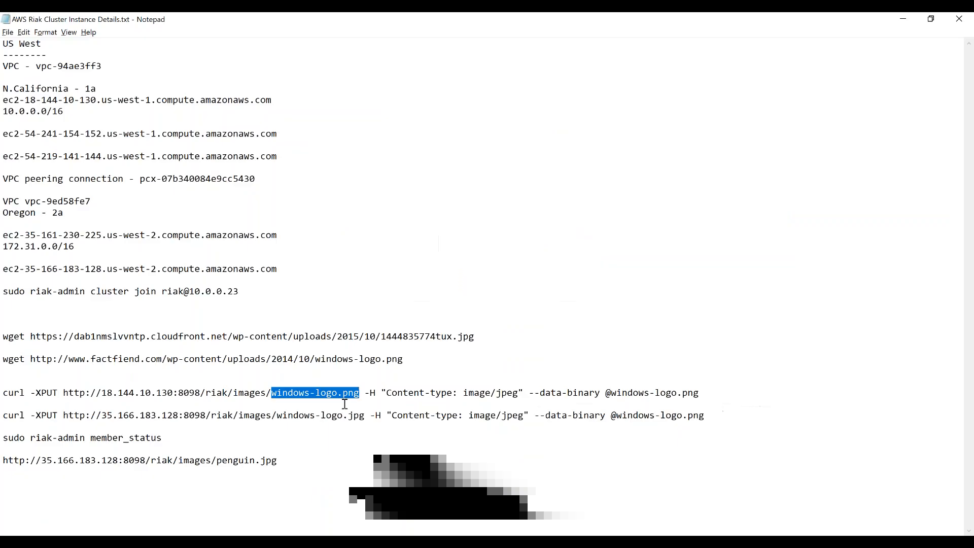
pyautogui.hotkey('alt', 'Tab')
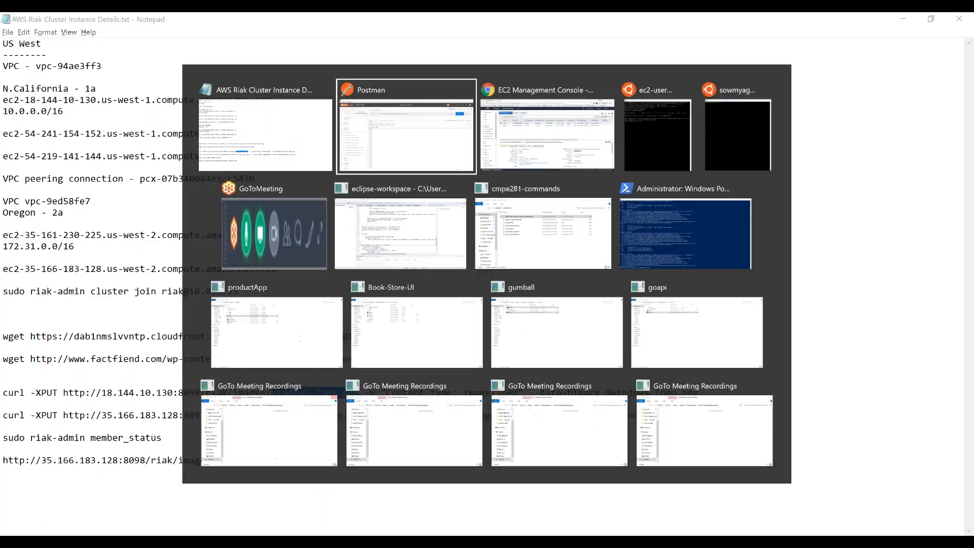
pyautogui.click(272, 216)
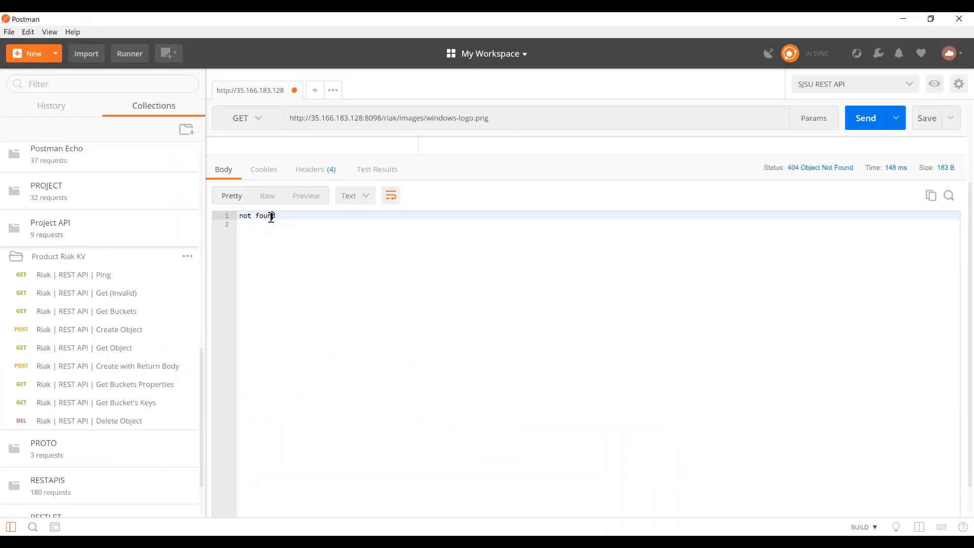
pyautogui.hotkey('alt', 'Tab')
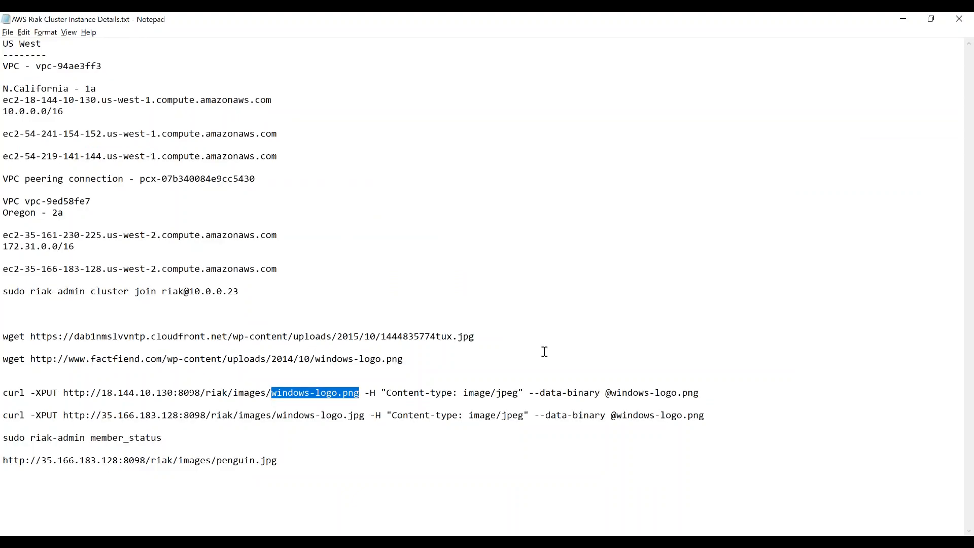
pyautogui.hotkey('alt', 'Tab')
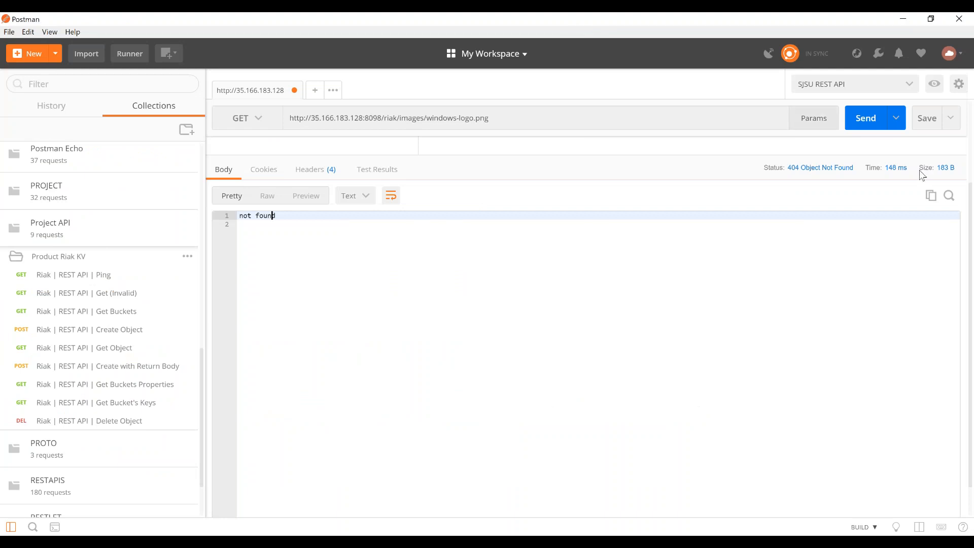
pyautogui.hotkey('alt', 'Tab')
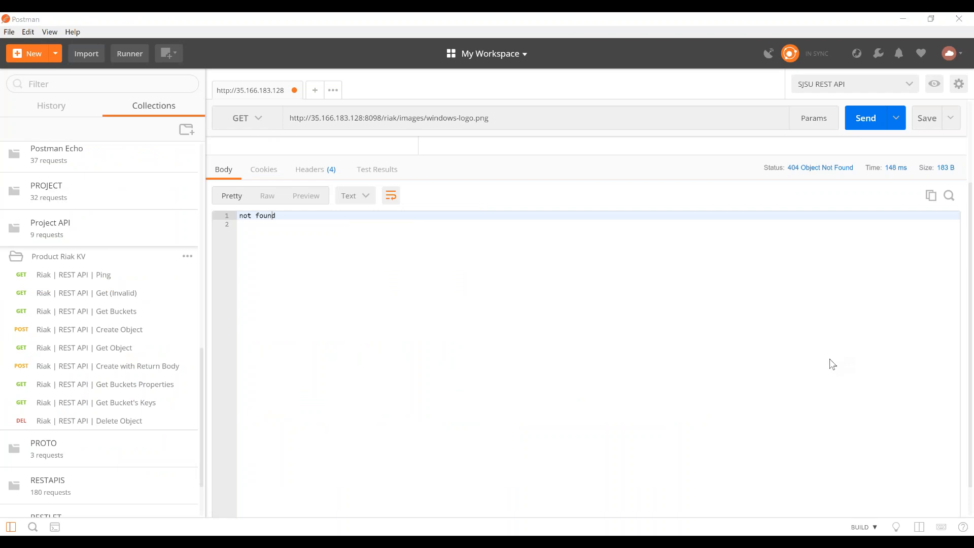
# - Switch to the AWS console in Chrome and open the VPC peering connections list for the Oregon region
pyautogui.moveTo(513, 542)
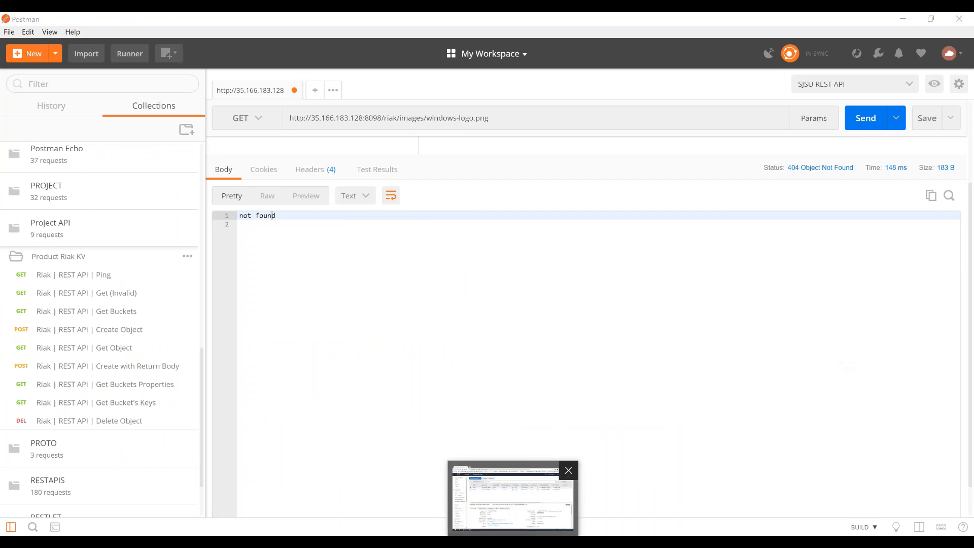
pyautogui.click(509, 506)
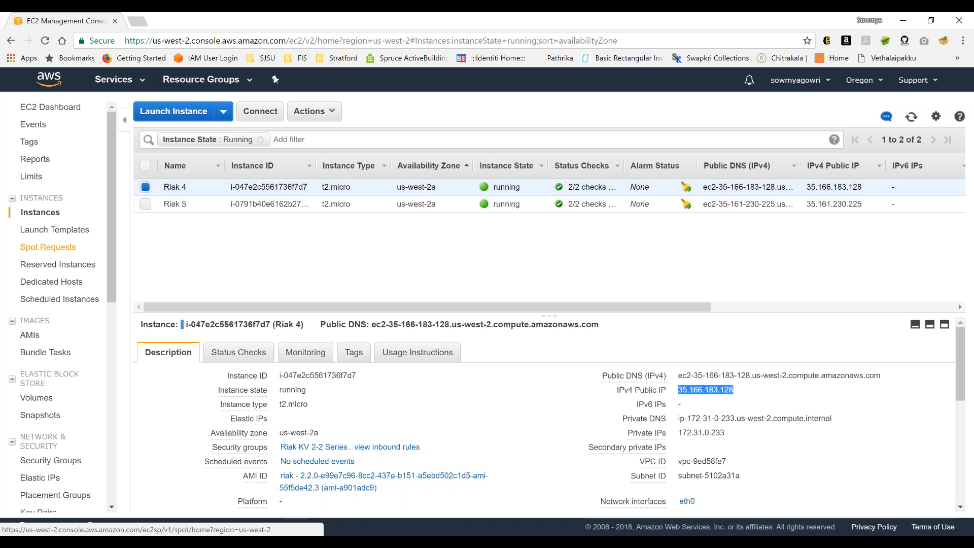
pyautogui.click(49, 78)
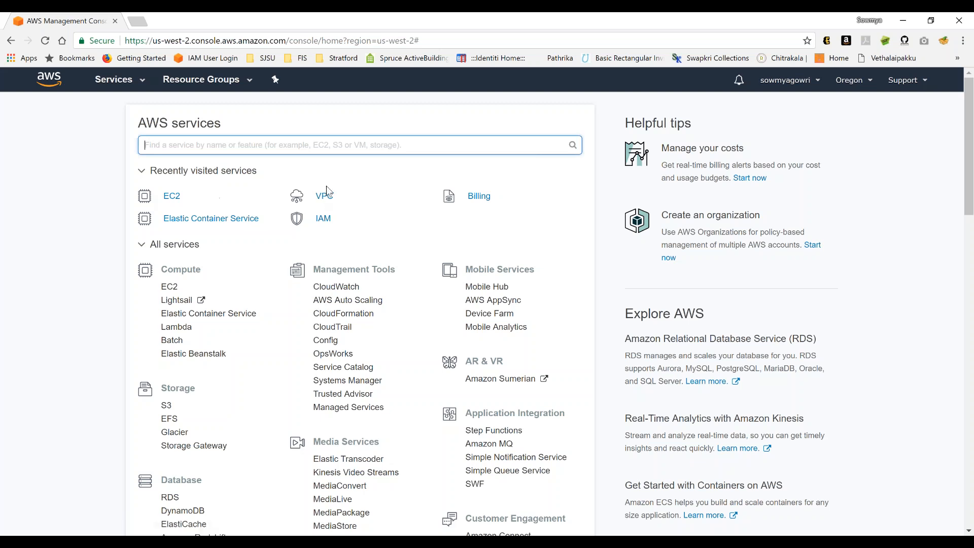
pyautogui.click(326, 197)
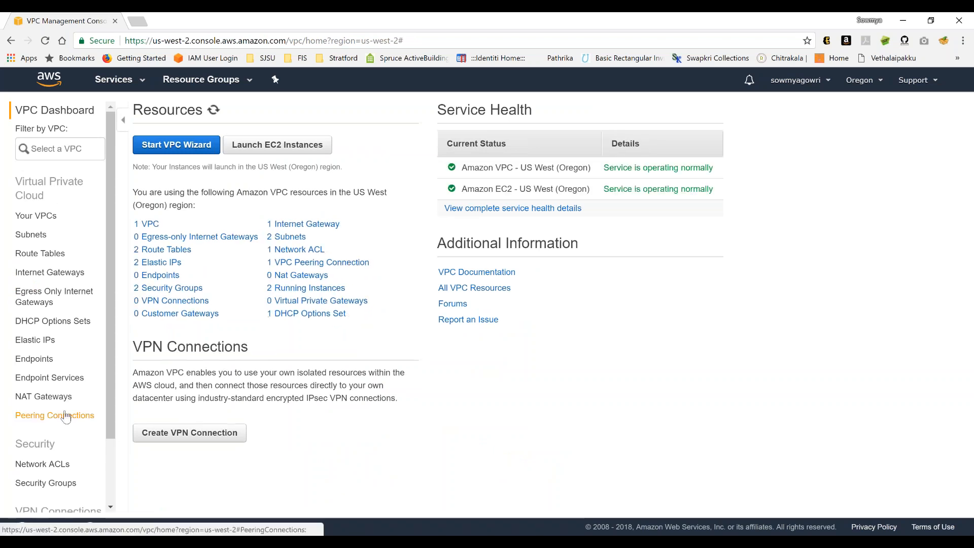
pyautogui.click(66, 416)
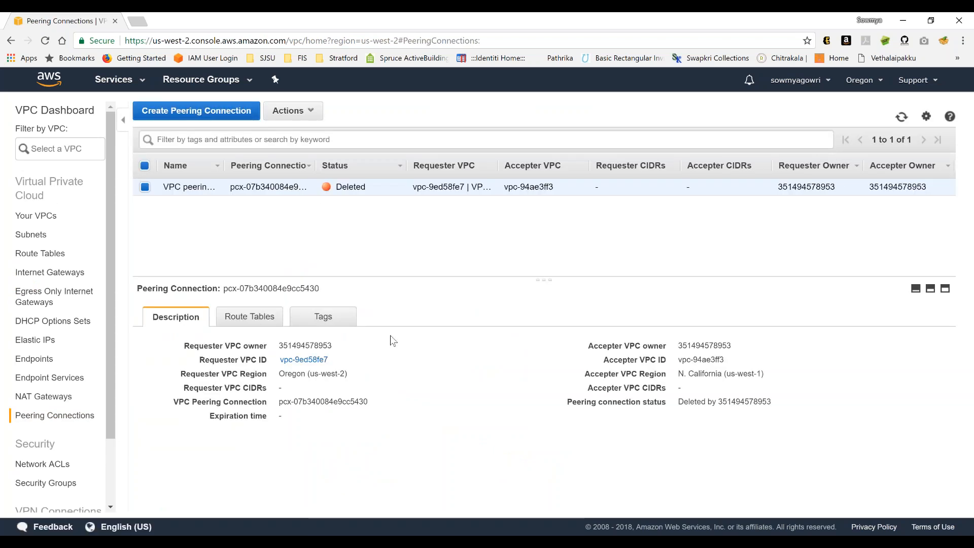
# - Start a new VPC peering connection in Oregon and set its name tag to Riak-peering
pyautogui.click(251, 111)
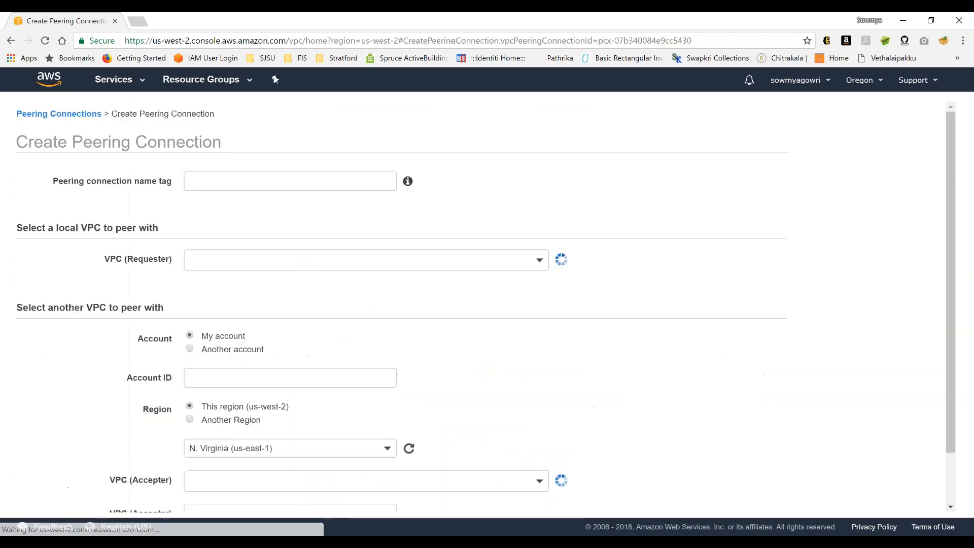
pyautogui.click(352, 189)
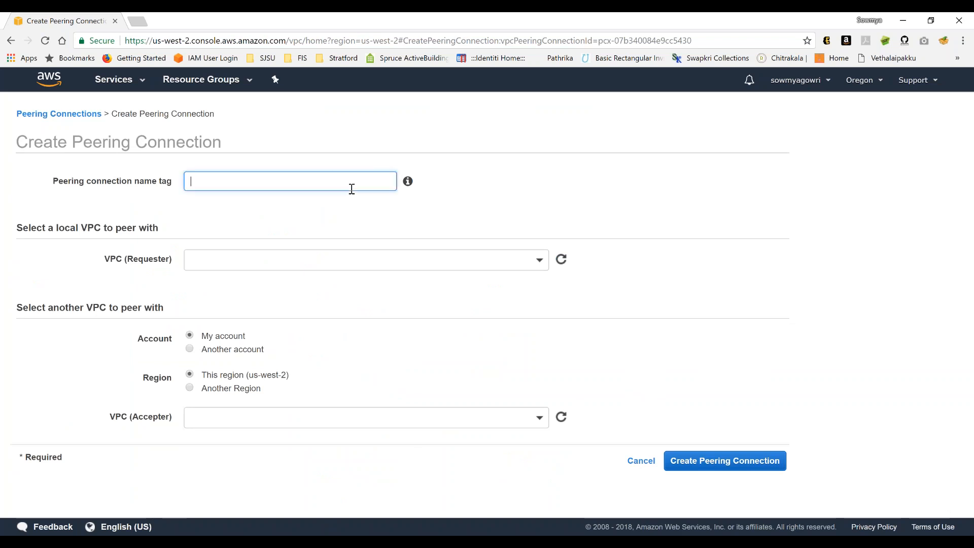
pyautogui.write('Riak-peering')
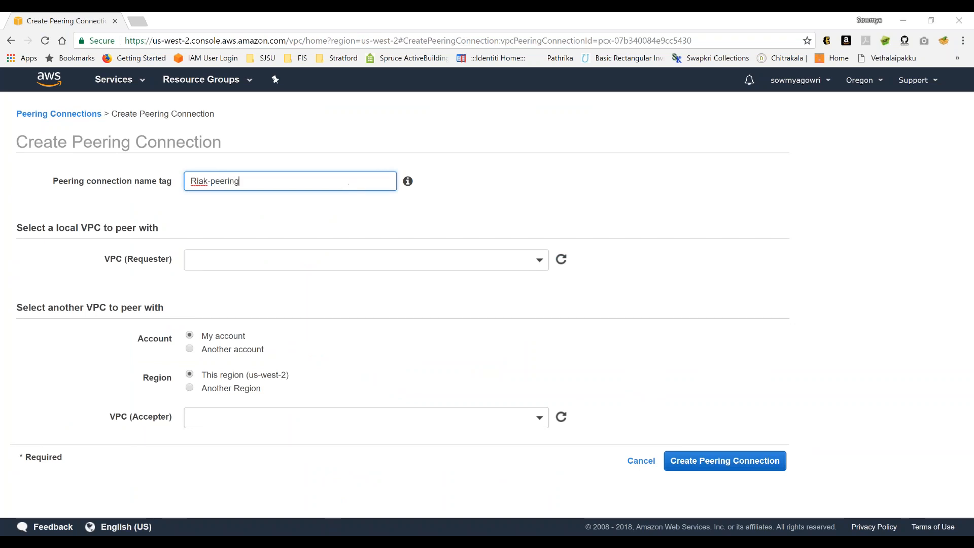
# - Check the VPC IDs in the Notepad cluster details and set the requester VPC to vpc-9ed58fe7 (VPC-Oregon)
pyautogui.hotkey('alt', 'Tab')
pyautogui.hotkey('alt', 'Tab')
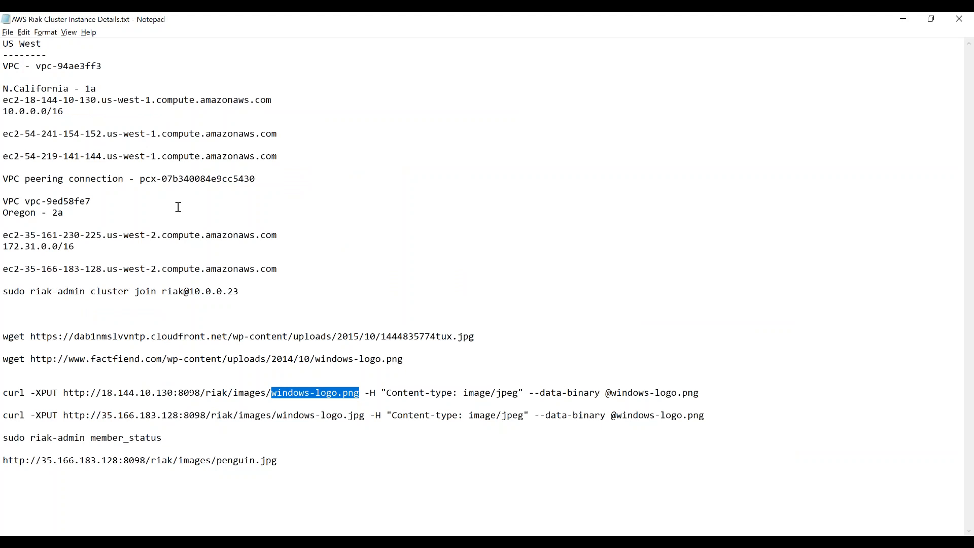
pyautogui.hotkey('alt', 'Tab')
pyautogui.click(338, 259)
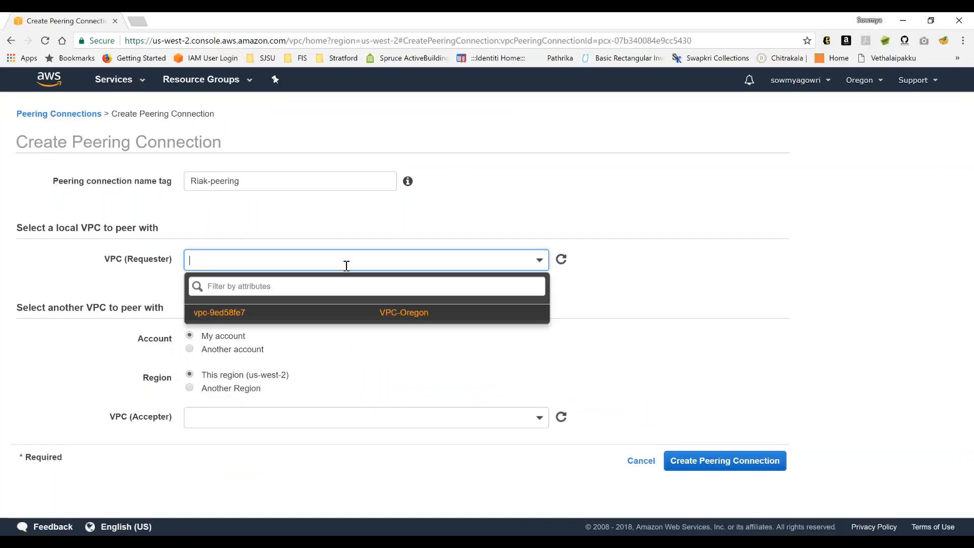
pyautogui.click(372, 314)
# - Set the peer VPC's region to another region, N. California (us-west-1)
pyautogui.scroll(-1, 552, 344)
pyautogui.scroll(-1, 552, 344)
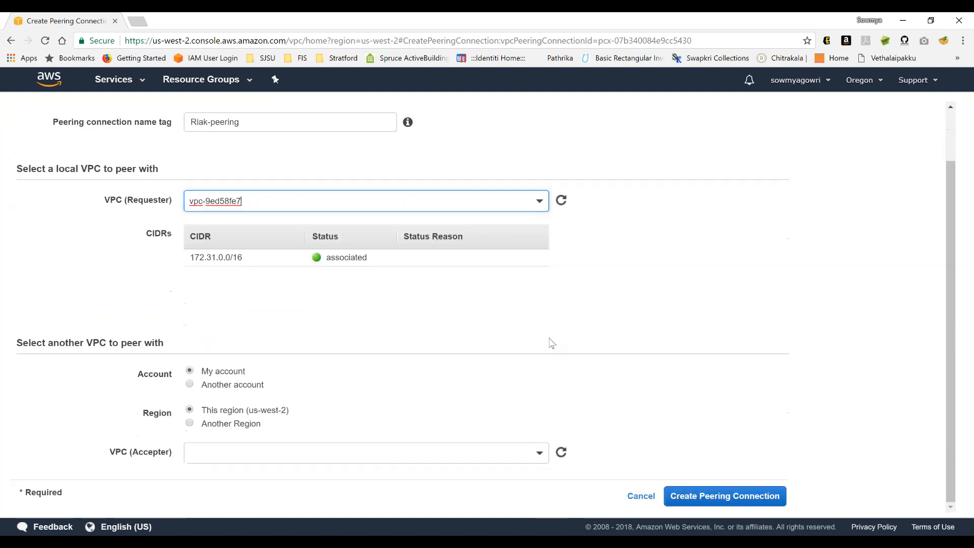
pyautogui.click(191, 424)
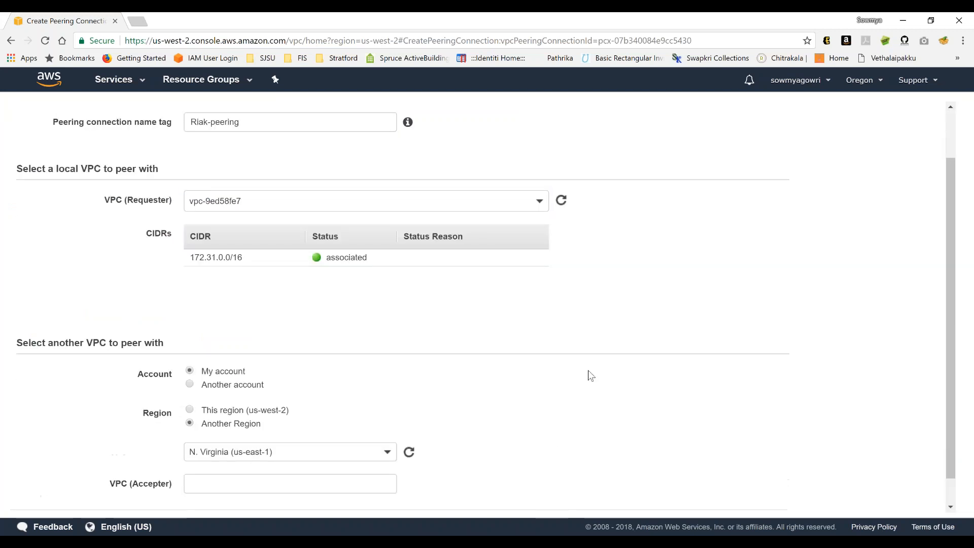
pyautogui.scroll(-1, 587, 374)
pyautogui.click(371, 429)
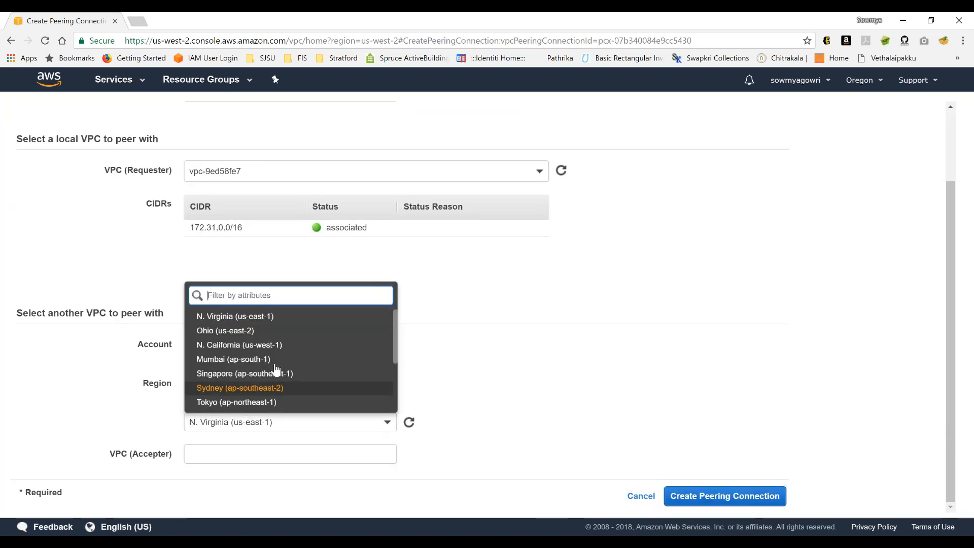
pyautogui.click(239, 344)
# - Copy vpc-94ae3ff3 from the Notepad details as the accepter VPC and create the peering connection
pyautogui.click(256, 457)
pyautogui.hotkey('alt', 'Tab')
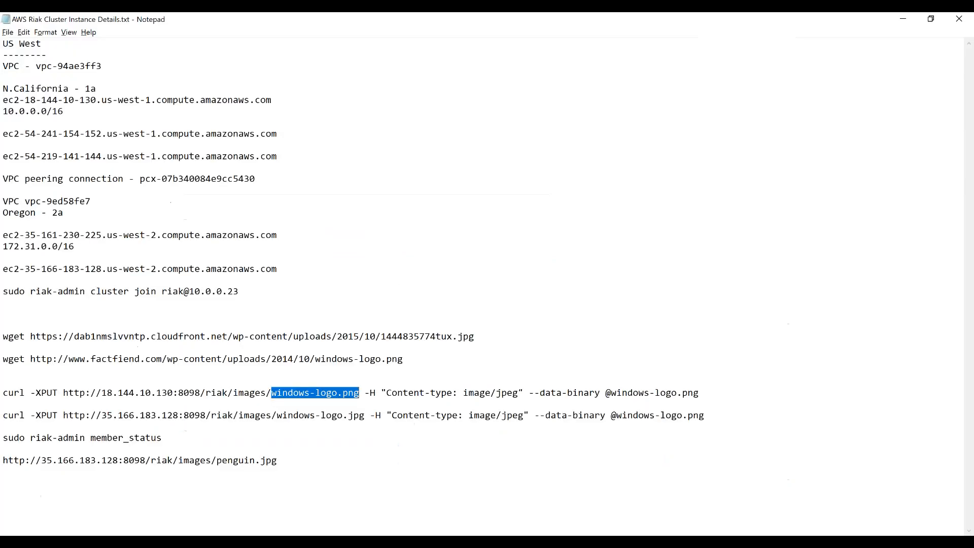
pyautogui.click(36, 68)
pyautogui.keyDown('shift'); pyautogui.click(105, 66); pyautogui.keyUp('shift')
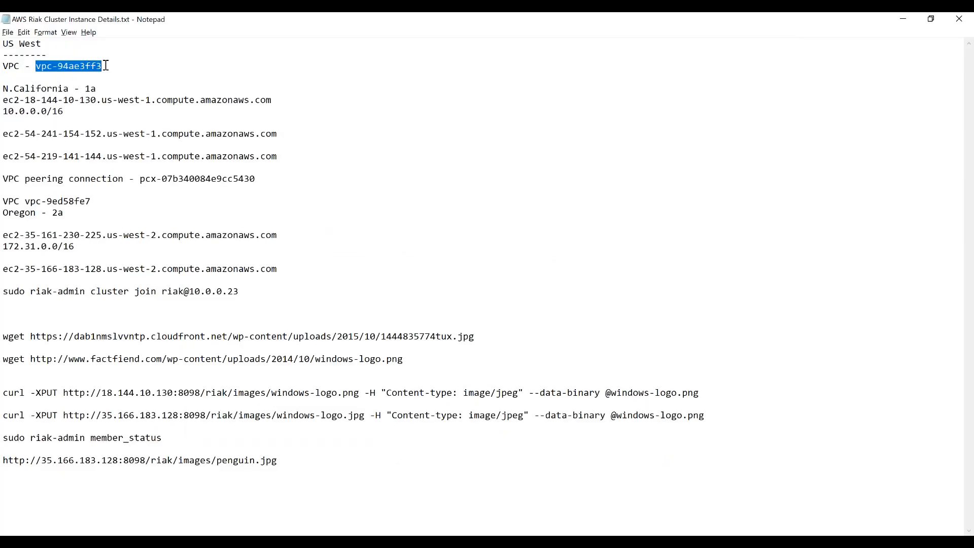
pyautogui.hotkey('ctrl', 'c')
pyautogui.hotkey('alt', 'Tab')
pyautogui.hotkey('ctrl', 'v')
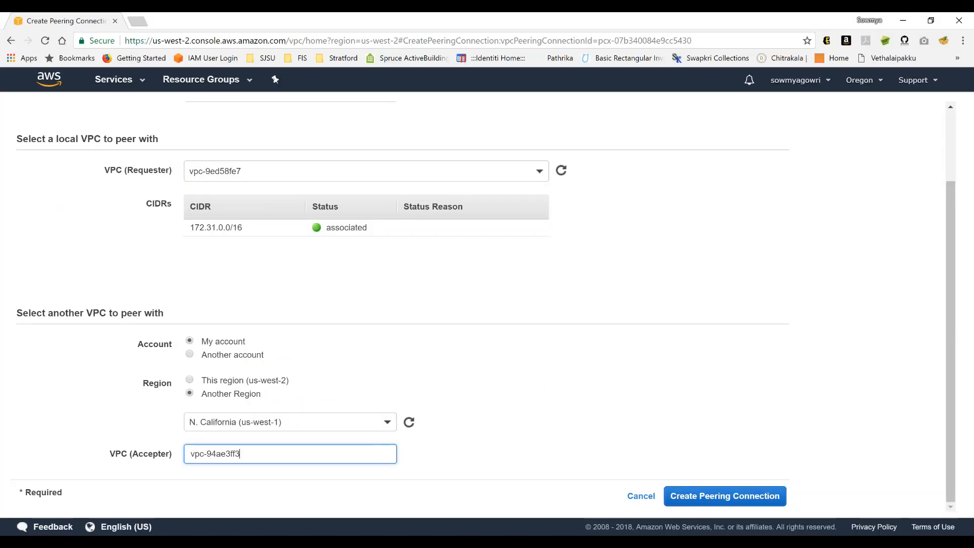
pyautogui.click(244, 473)
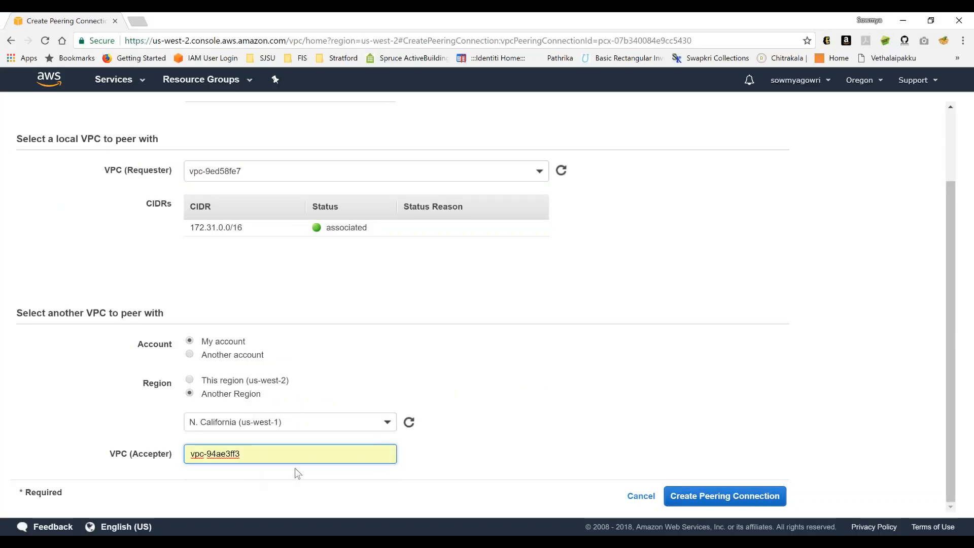
pyautogui.click(731, 496)
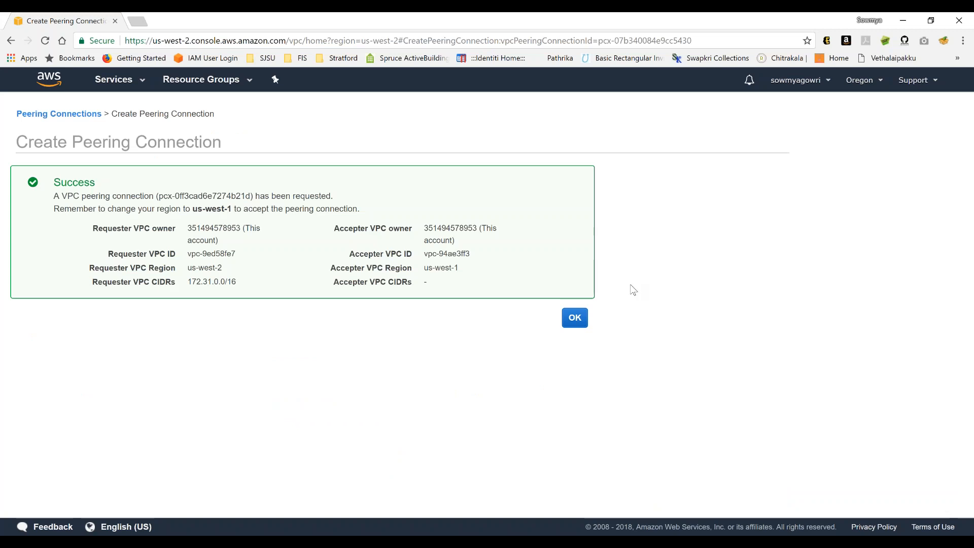
pyautogui.click(576, 320)
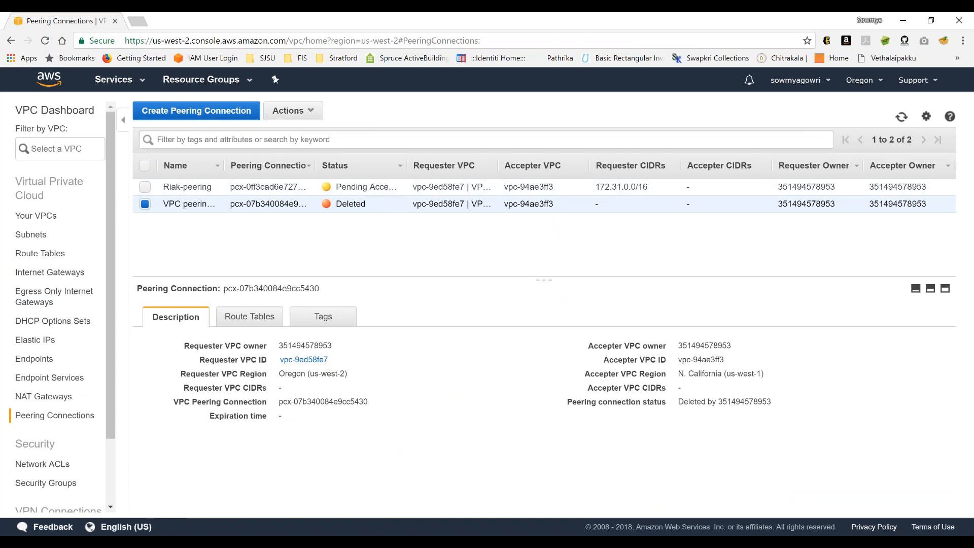
# - Switch to the US West (N. California) region and accept the pending VPC peering connection request
pyautogui.click(863, 80)
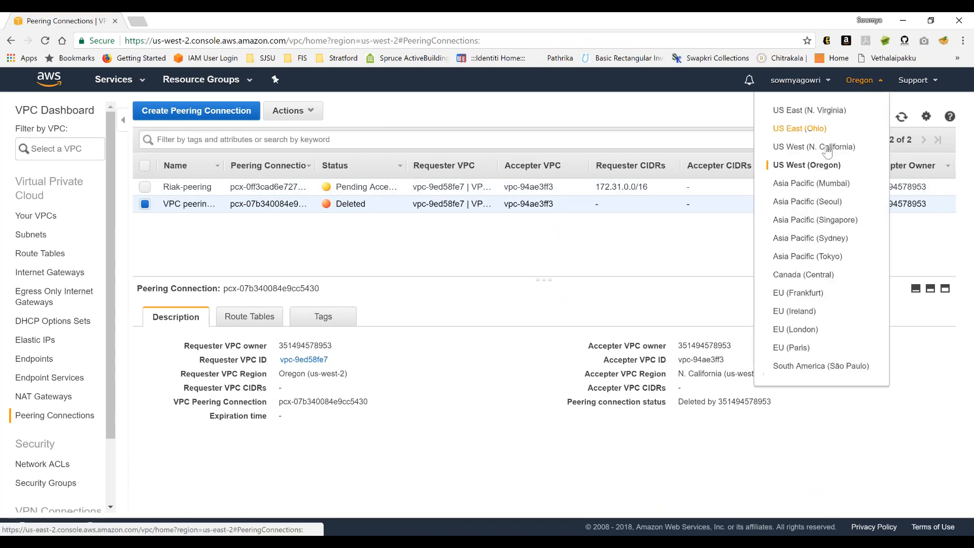
pyautogui.click(827, 148)
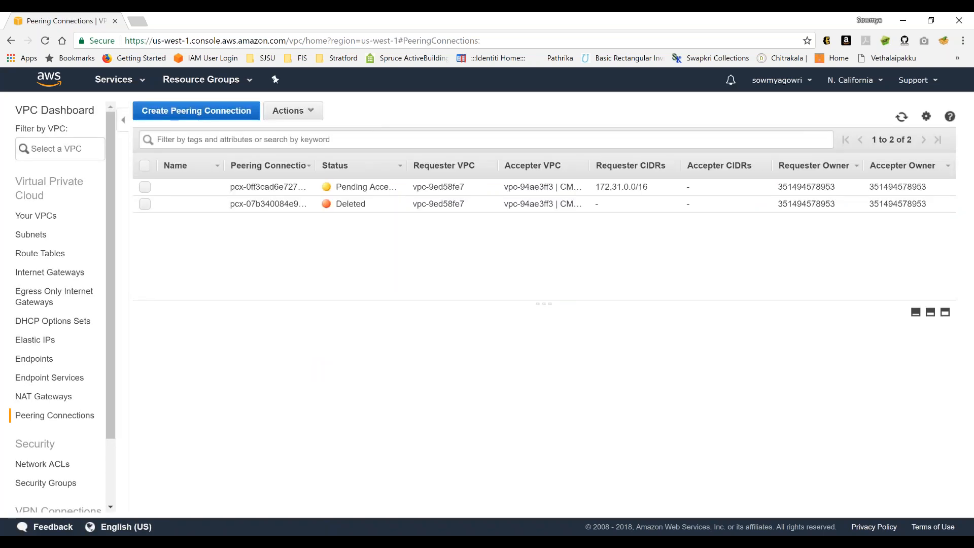
pyautogui.click(145, 188)
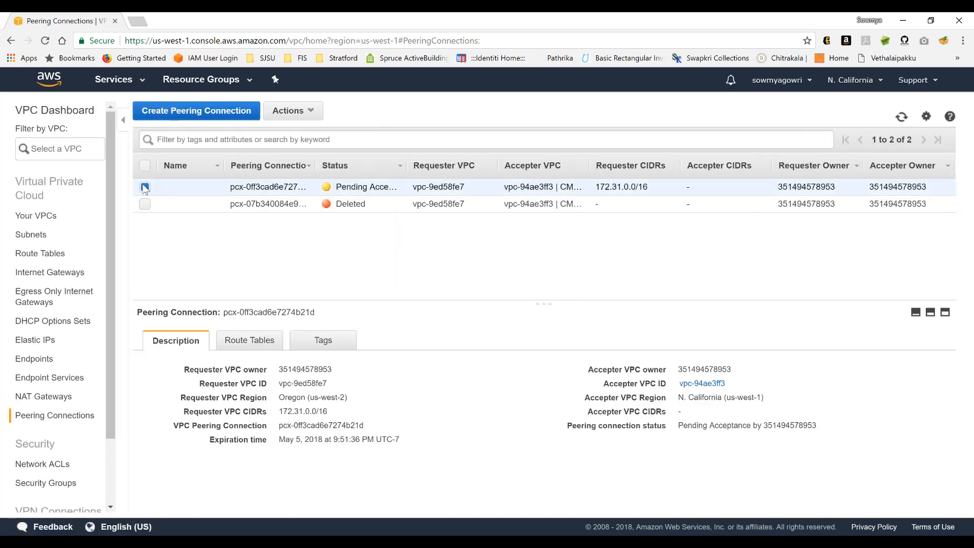
pyautogui.click(299, 117)
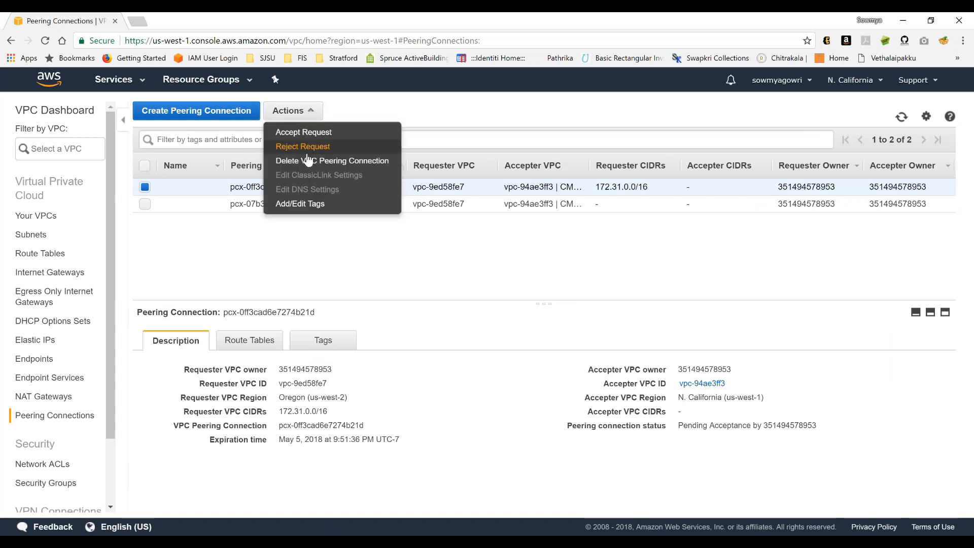
pyautogui.click(307, 133)
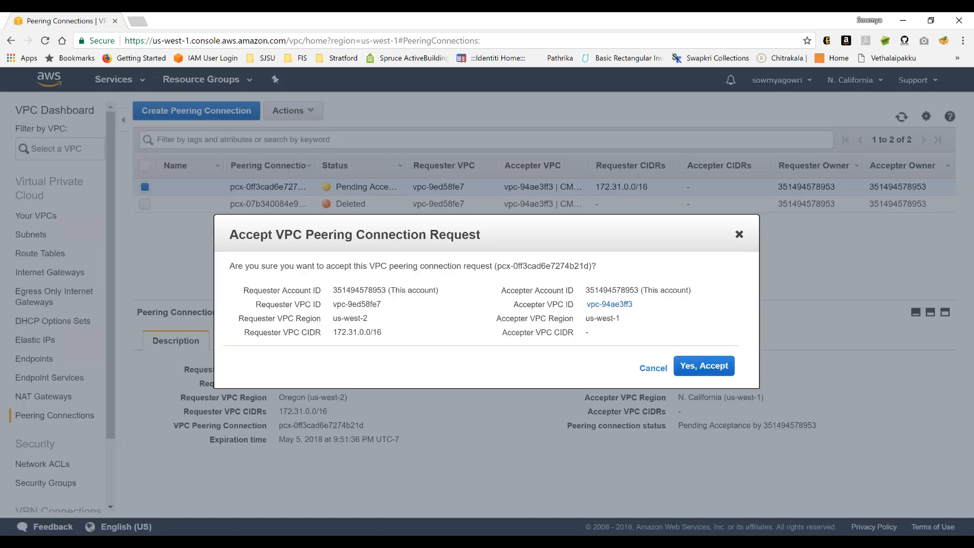
pyautogui.click(708, 366)
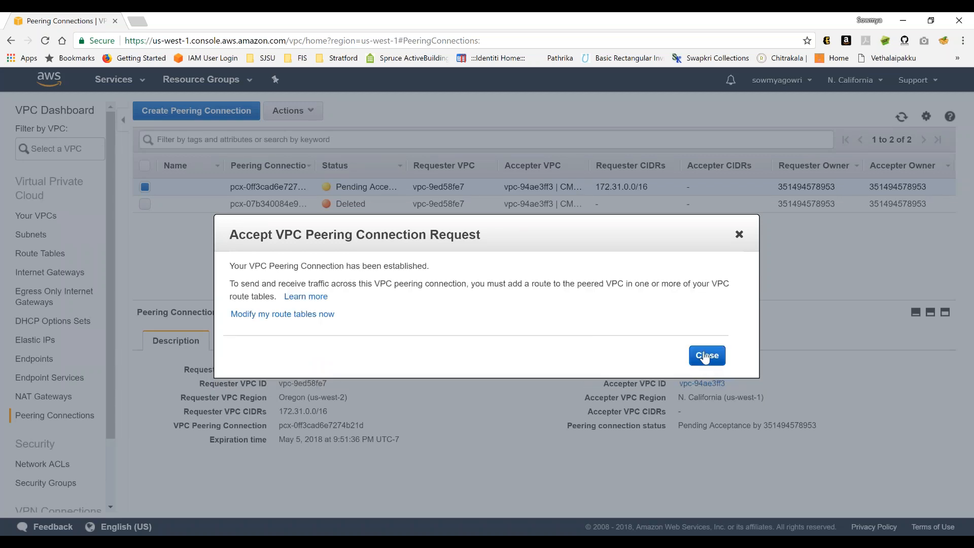
# - In the main N. California route table rtb-c0f3c9a7, retarget the 172.31.0.0/16 route to pcx-0ff3cad6e7274b21d and save
pyautogui.click(283, 314)
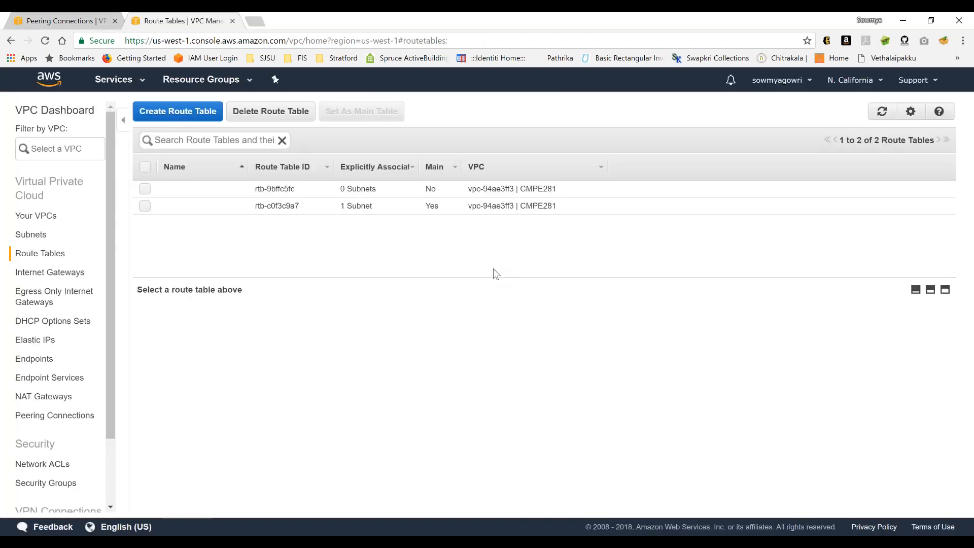
pyautogui.click(384, 211)
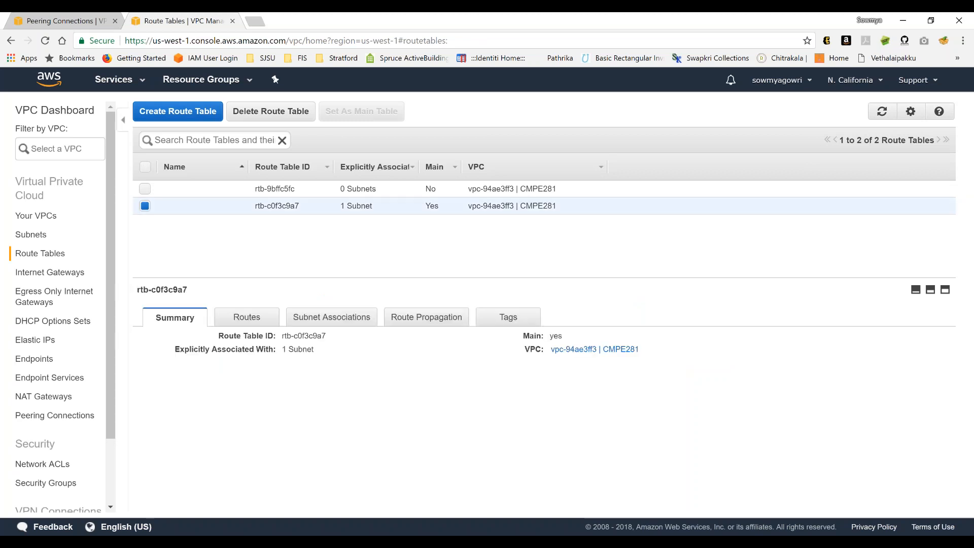
pyautogui.click(247, 317)
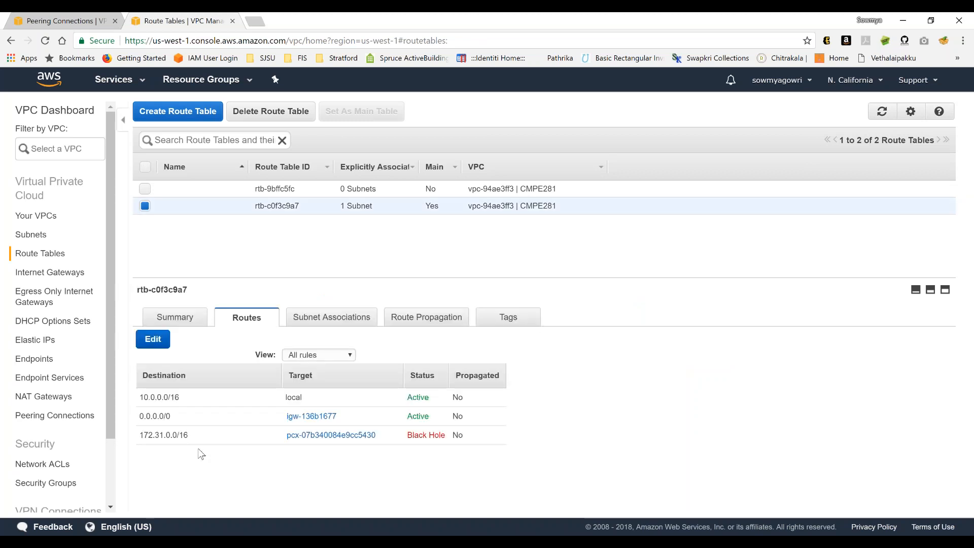
pyautogui.click(154, 343)
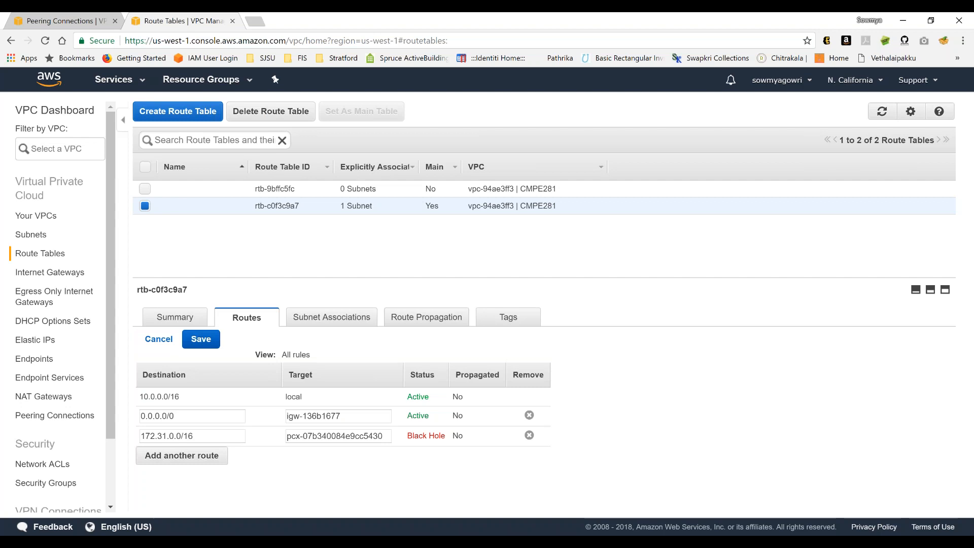
pyautogui.tripleClick(321, 437)
pyautogui.press('BackSpace')
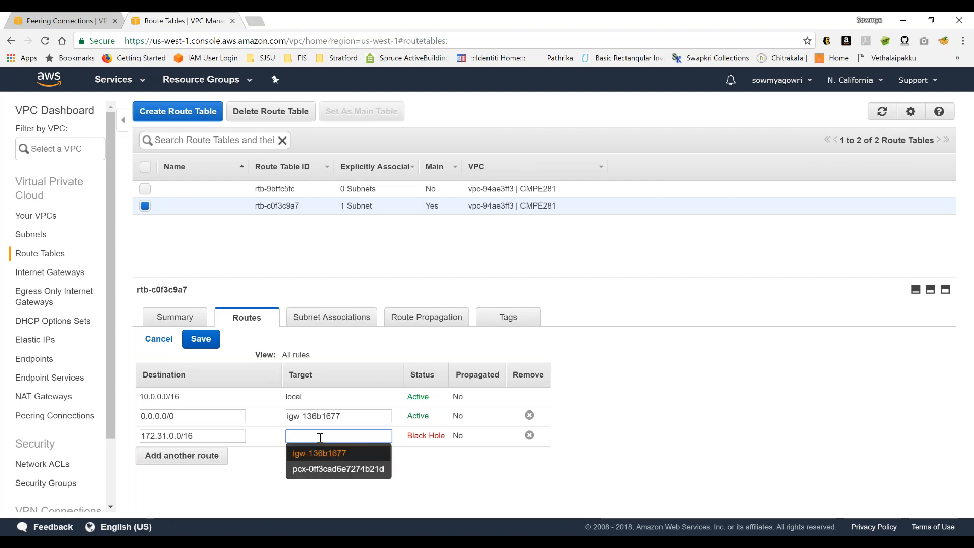
pyautogui.click(329, 468)
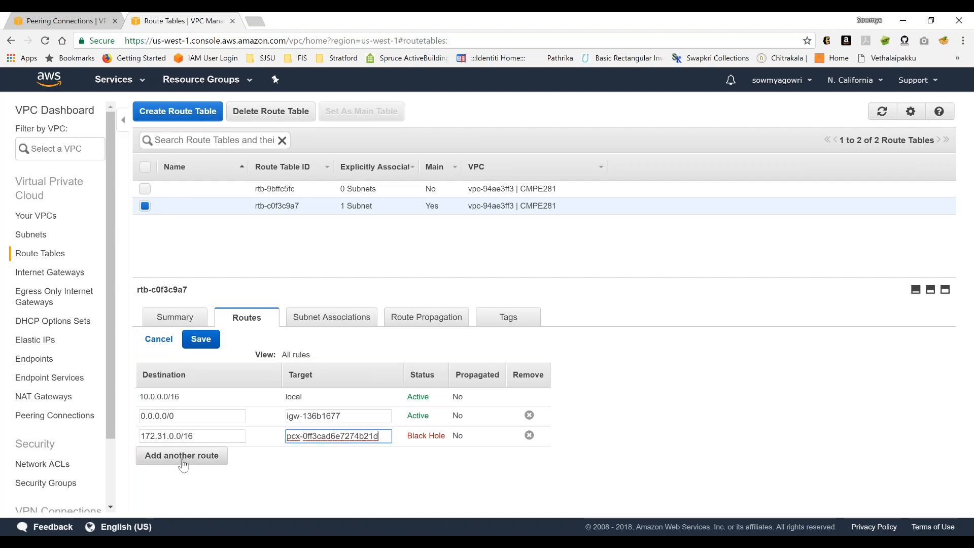
pyautogui.click(203, 343)
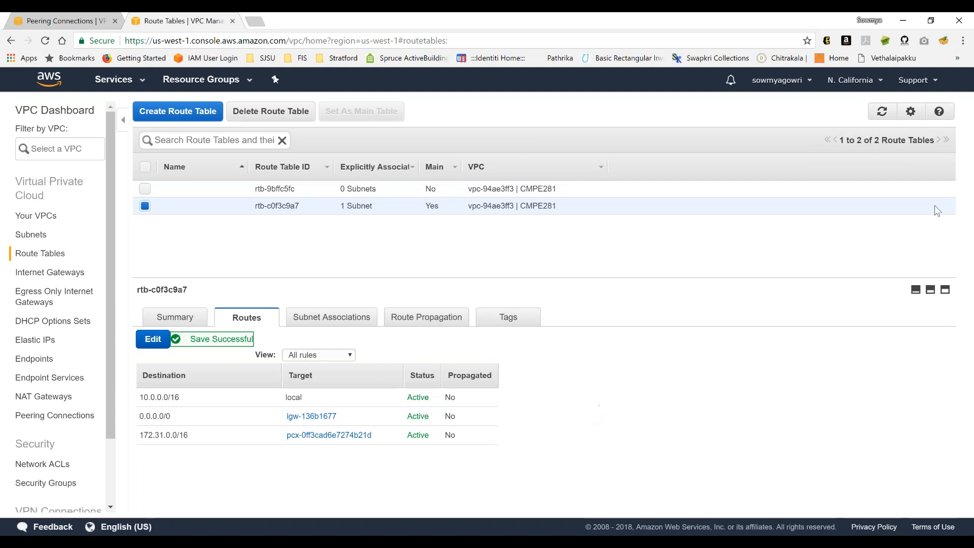
# - Switch to US West (Oregon), retarget the 10.0.0.0/16 route in main route table rtb-9acb92e2 to pcx-0ff3cad6e7274b21d, and save
pyautogui.click(855, 79)
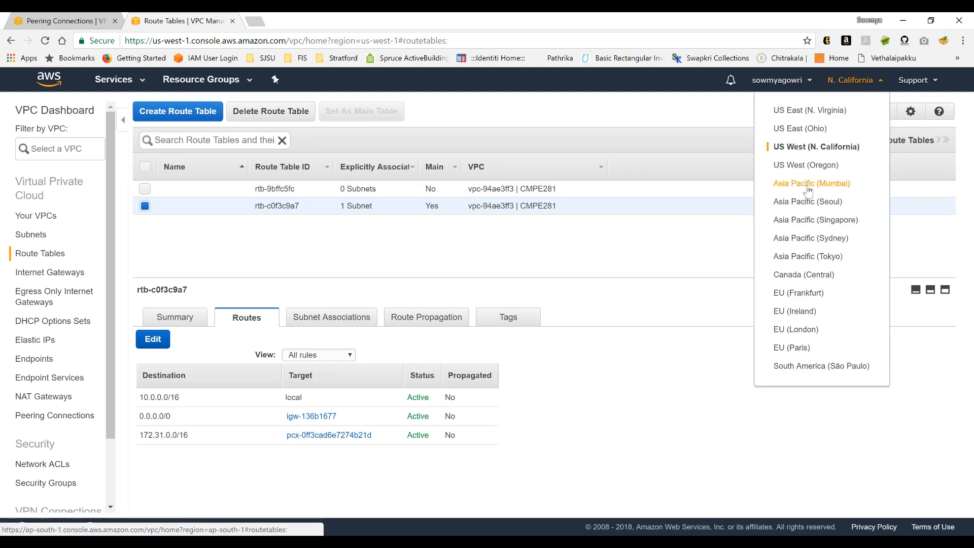
pyautogui.click(807, 167)
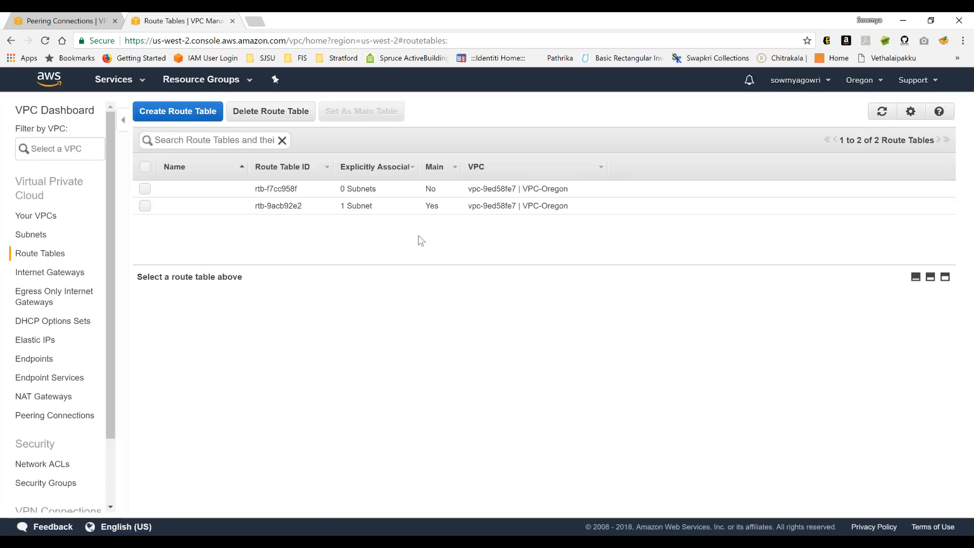
pyautogui.click(385, 204)
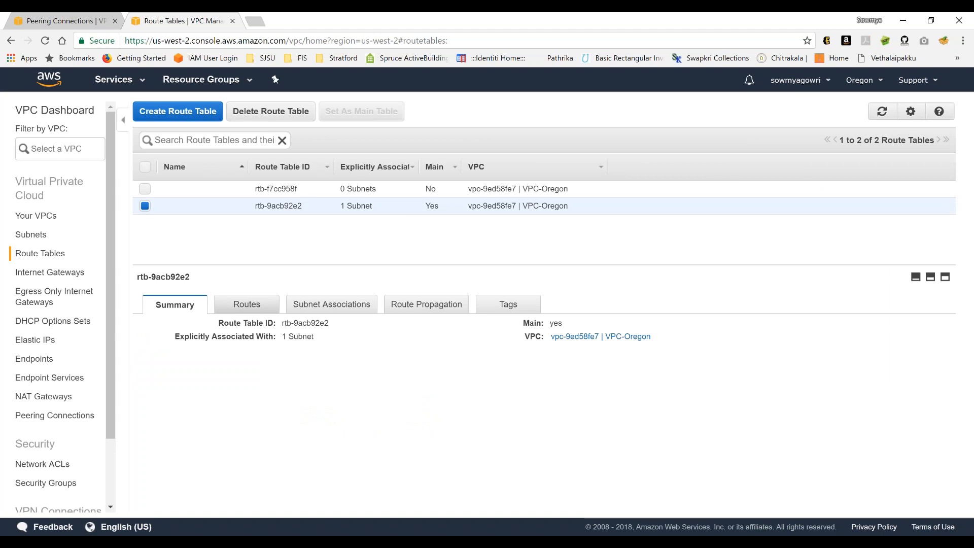
pyautogui.click(246, 308)
pyautogui.click(152, 327)
pyautogui.moveTo(288, 424); pyautogui.dragTo(383, 423)
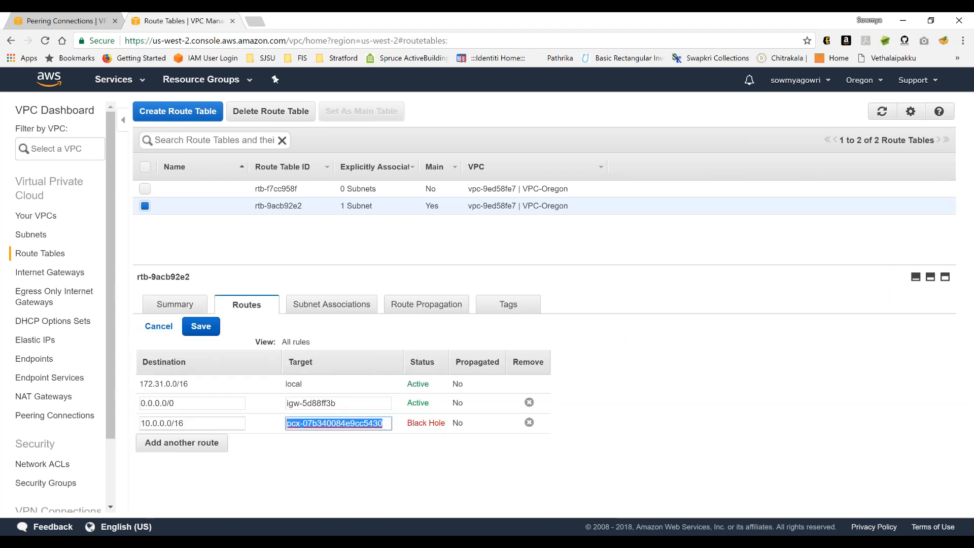
pyautogui.press('BackSpace')
pyautogui.click(337, 455)
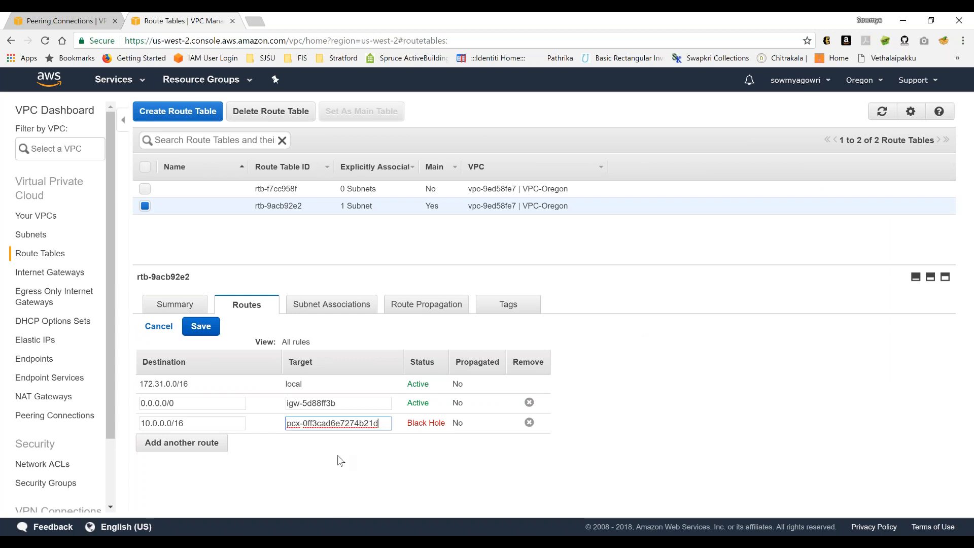
pyautogui.click(201, 327)
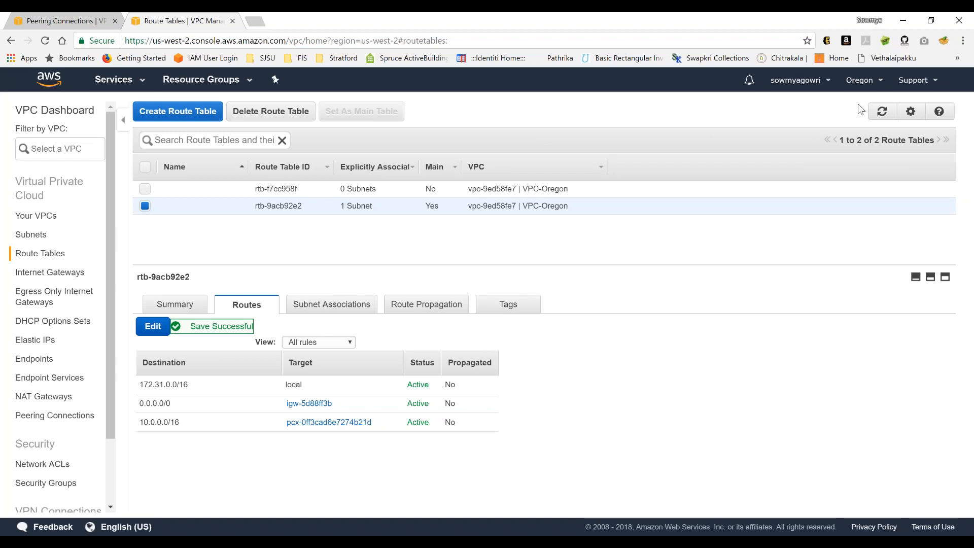
pyautogui.moveTo(512, 542)
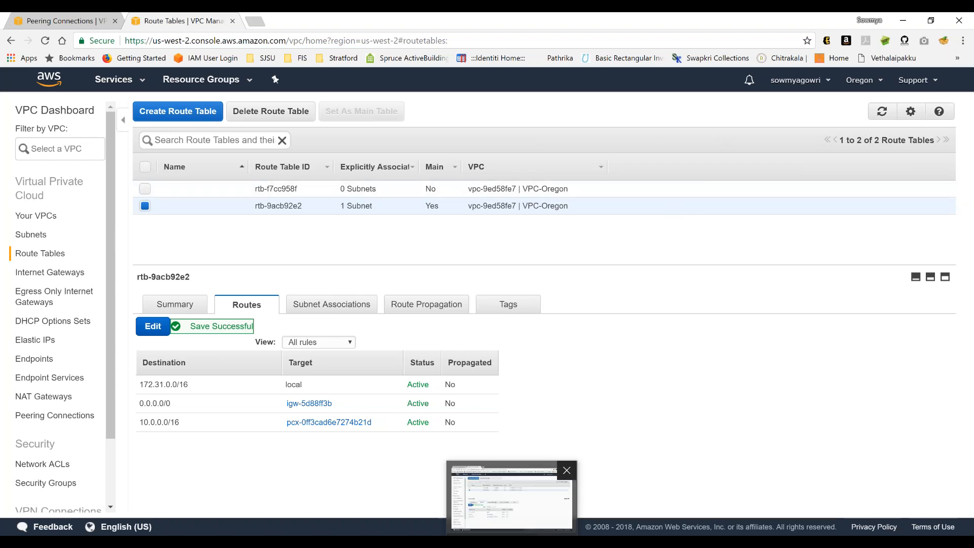
pyautogui.moveTo(332, 542)
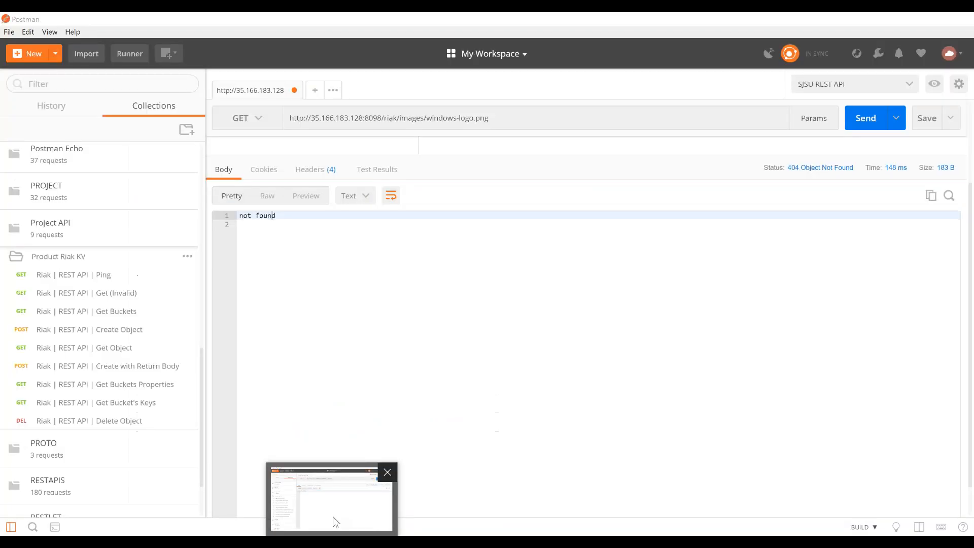
pyautogui.click(333, 516)
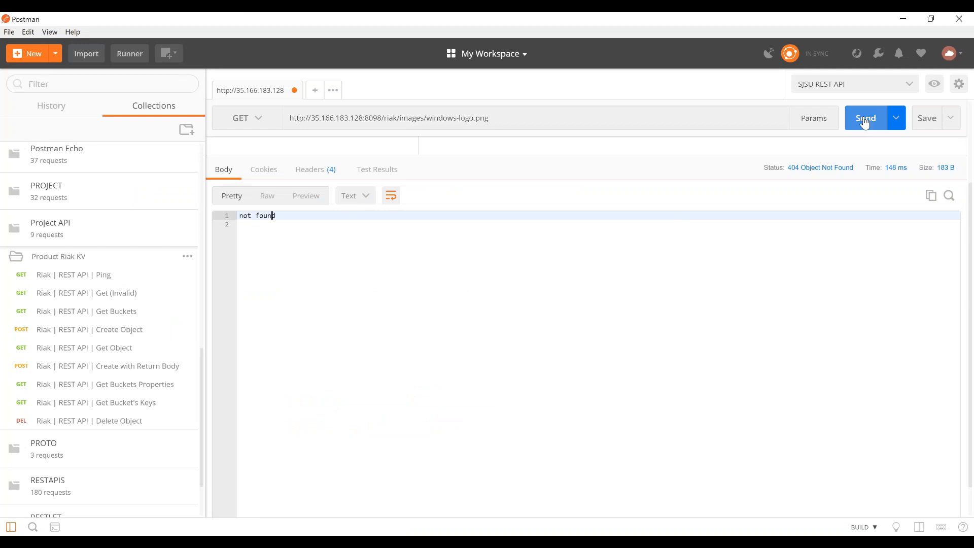
pyautogui.tripleClick(457, 118)
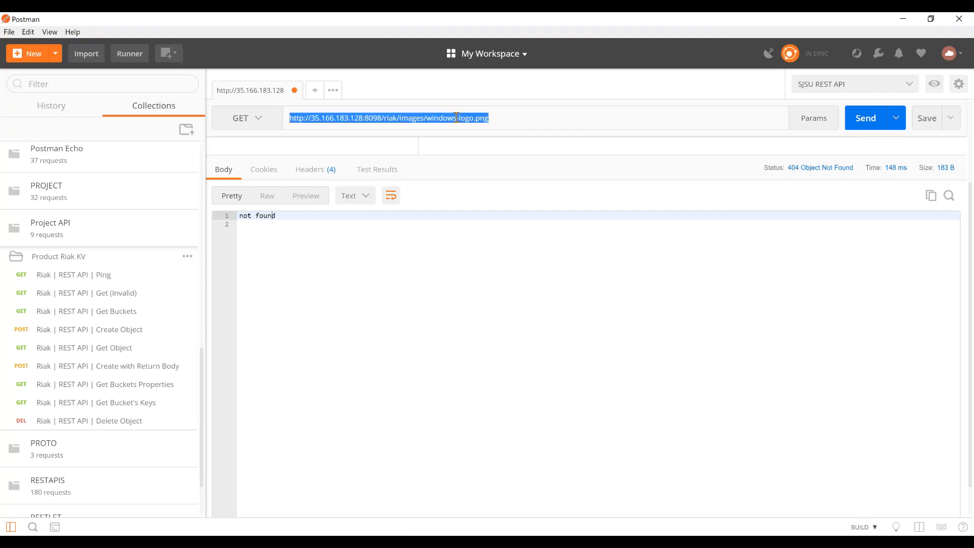
pyautogui.click(249, 216)
pyautogui.hotkey('ctrl', 'a')
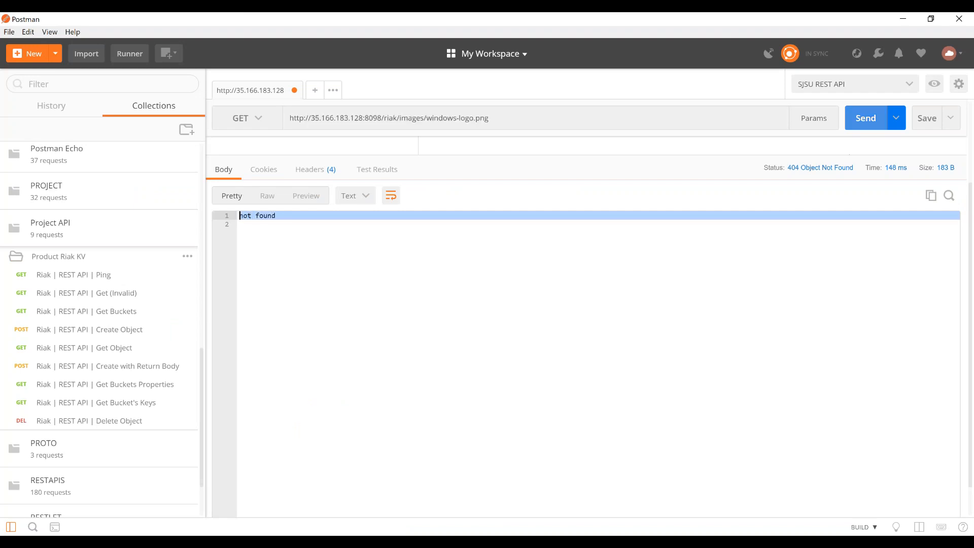
pyautogui.hotkey('ctrl', 'Return')
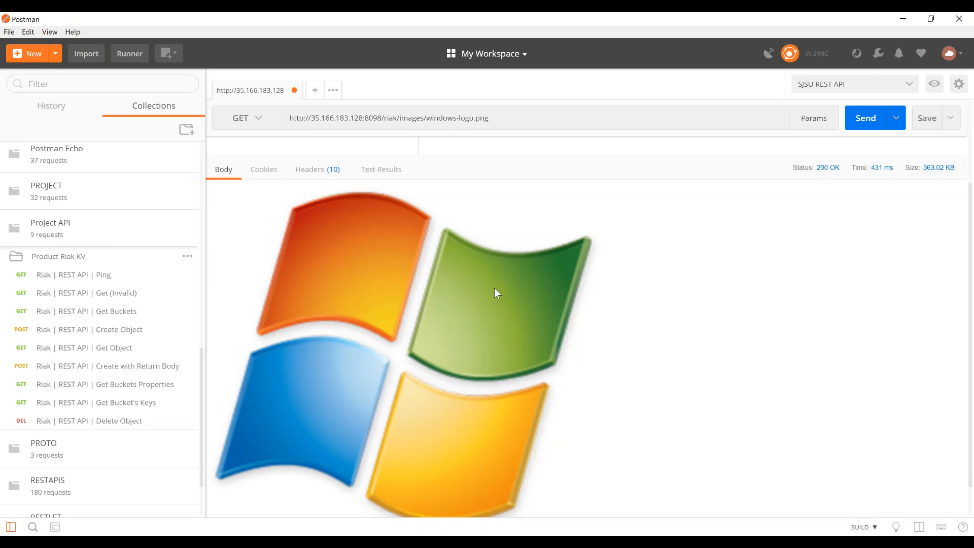
# - Return to the AWS console and delete the Riak-peering VPC peering connection pcx-0ff3cad6e7274b21d in Oregon
pyautogui.click(571, 26)
pyautogui.click(472, 495)
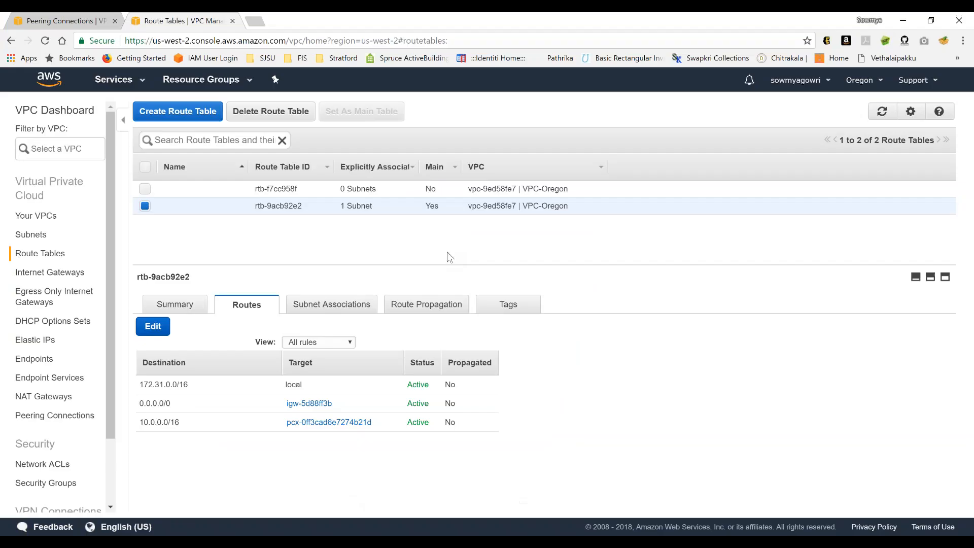
pyautogui.click(75, 423)
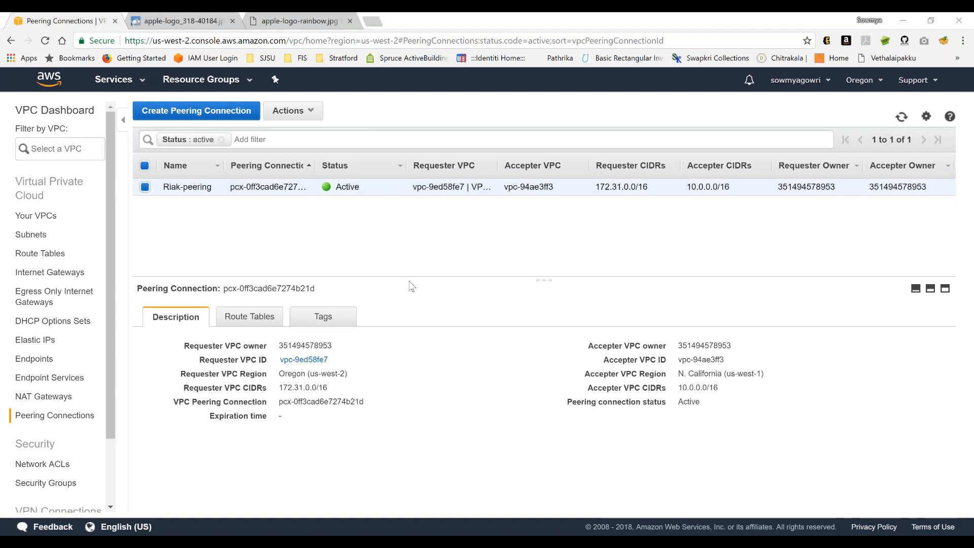
pyautogui.click(302, 120)
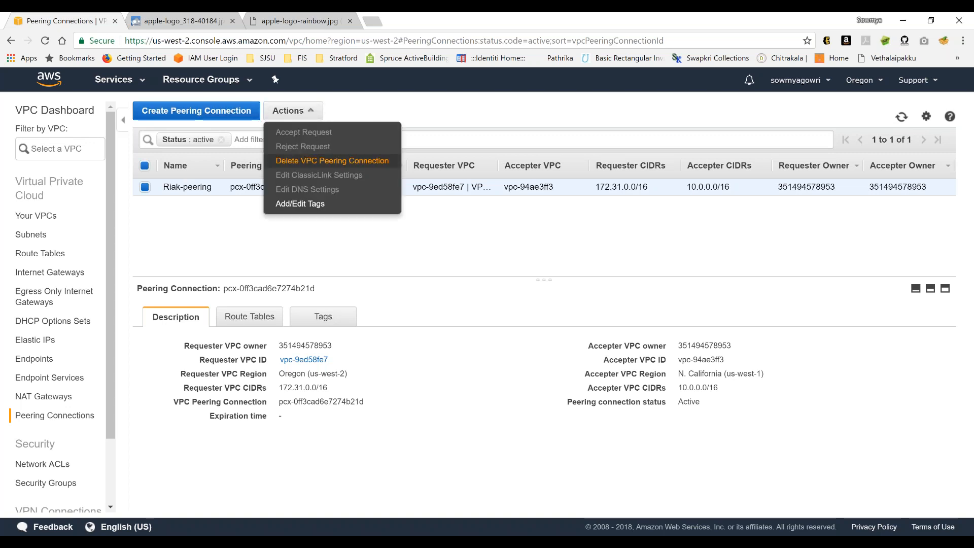
pyautogui.click(333, 161)
pyautogui.click(667, 396)
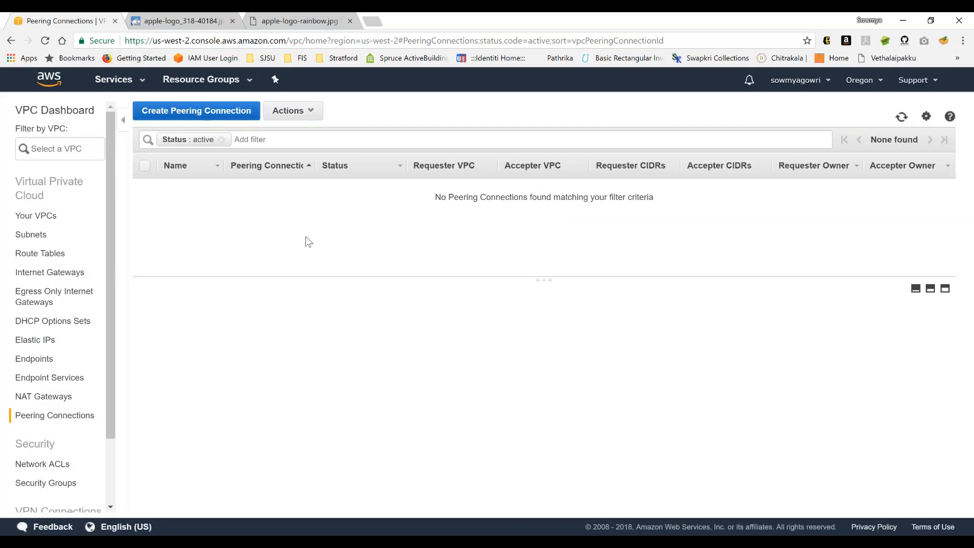
# - Switch to the ec2-user@ip-10-0-0-23 terminal and clear its screen
pyautogui.moveTo(291, 542)
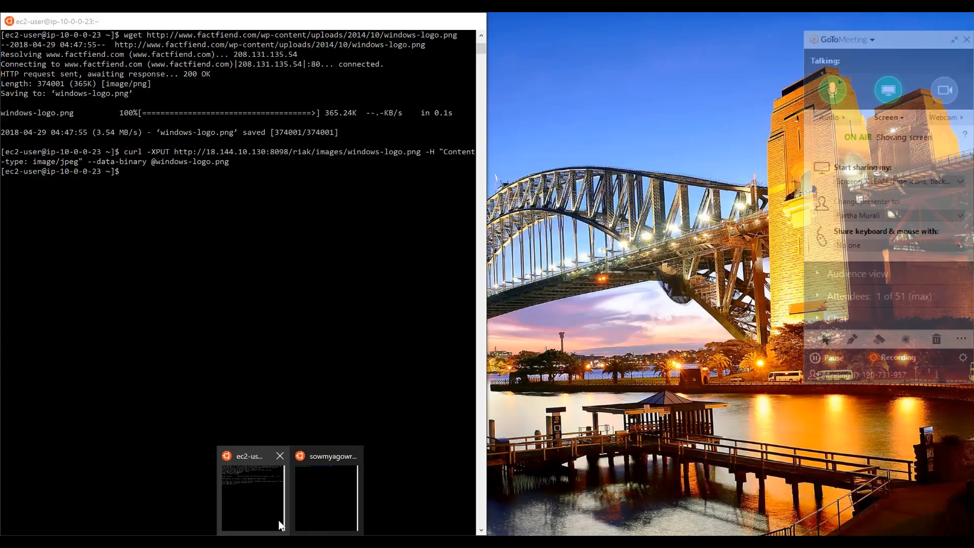
pyautogui.click(254, 490)
pyautogui.write('clear')
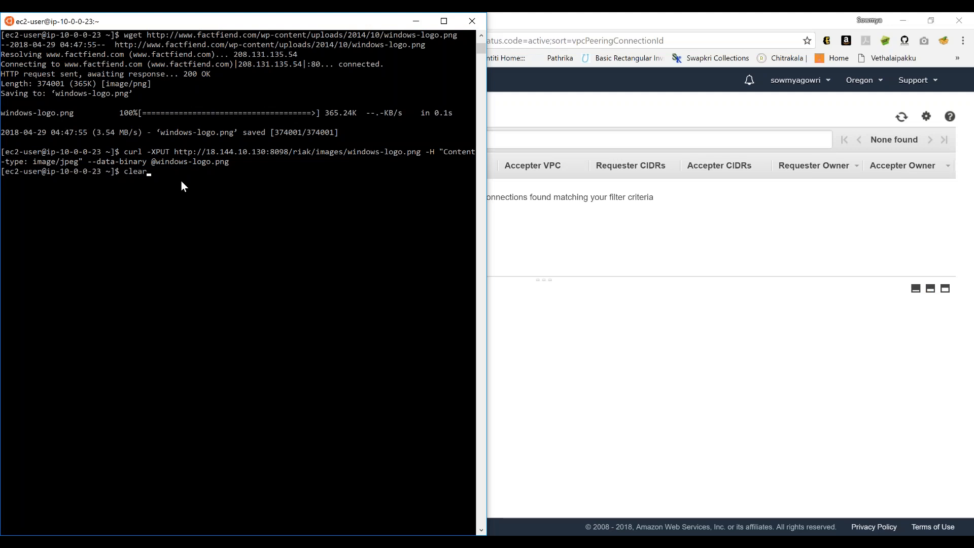
pyautogui.press('Return')
# - Return to the AWS console and check the active peering connections in the US West (N. California) region
pyautogui.click(861, 19)
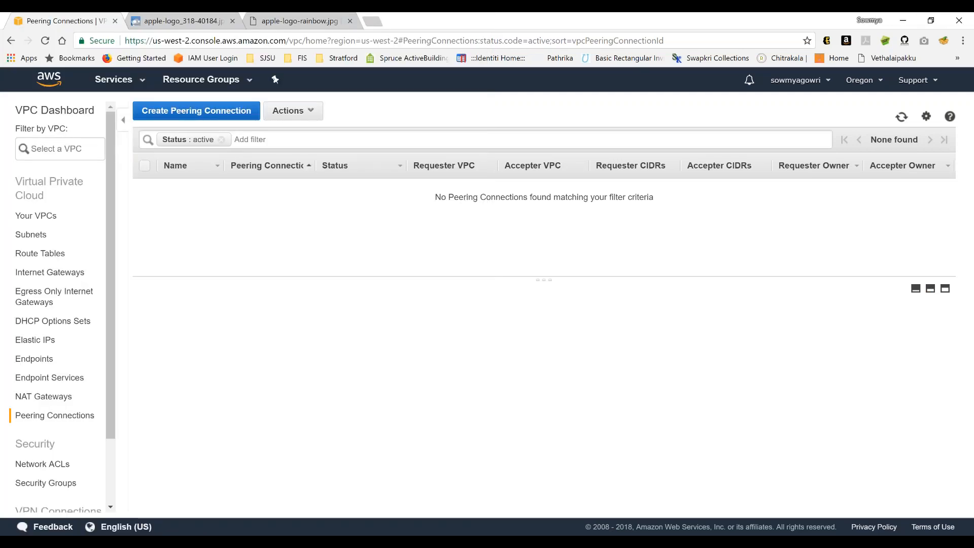
pyautogui.click(860, 80)
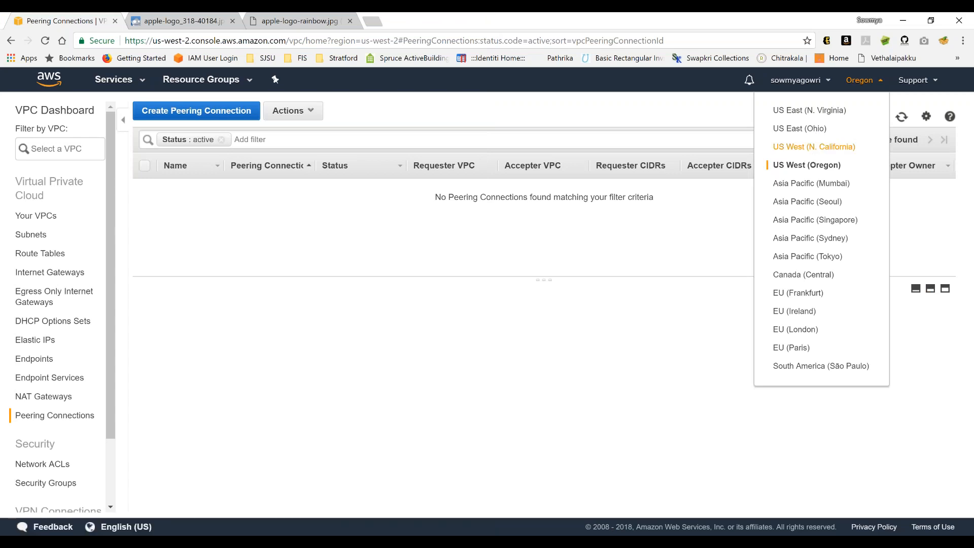
pyautogui.click(814, 147)
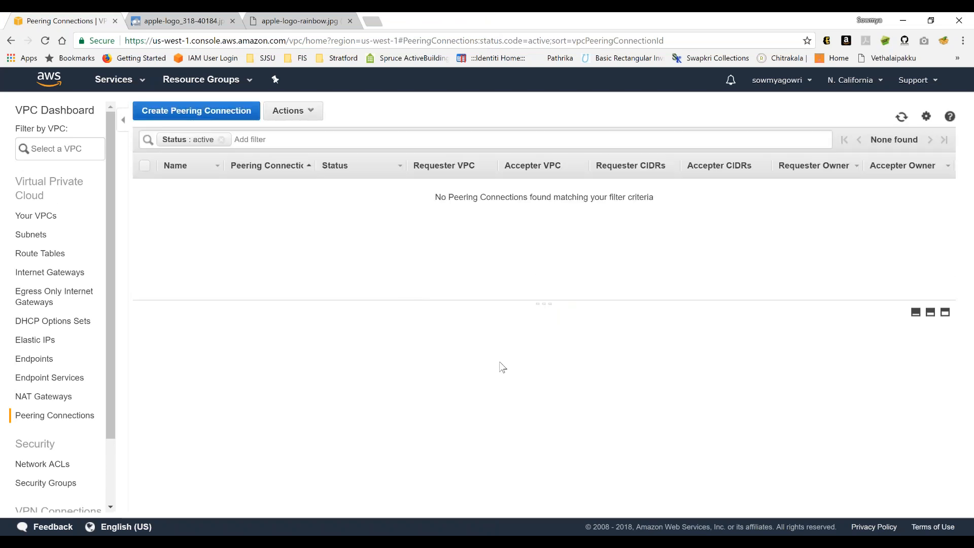
# - Copy the wget command for apple-logo-rainbow.jpg from the Notepad details and run it in the ip-10-0-0-23 terminal
pyautogui.hotkey('alt', 'Tab')
pyautogui.hotkey('alt', 'Tab')
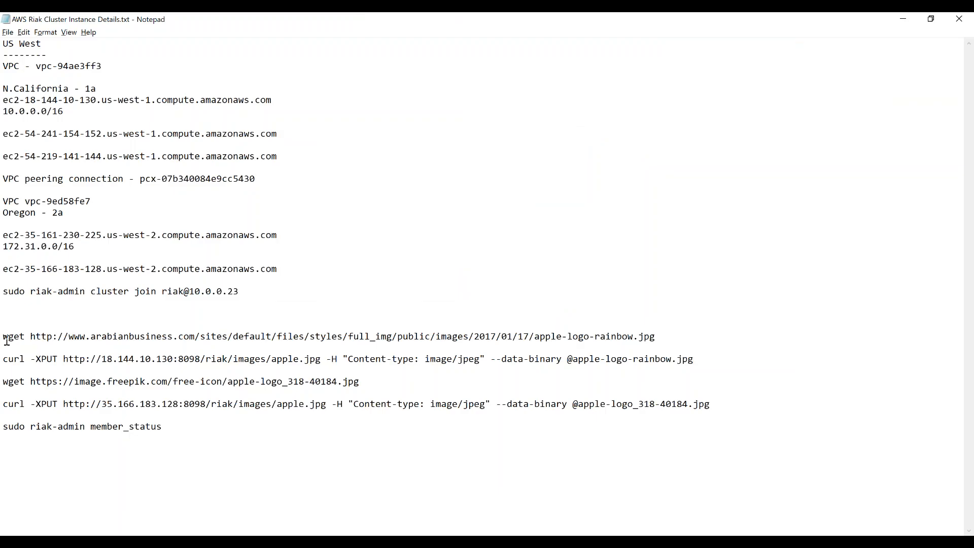
pyautogui.keyDown('shift'); pyautogui.click(679, 340); pyautogui.keyUp('shift')
pyautogui.hotkey('ctrl', 'c')
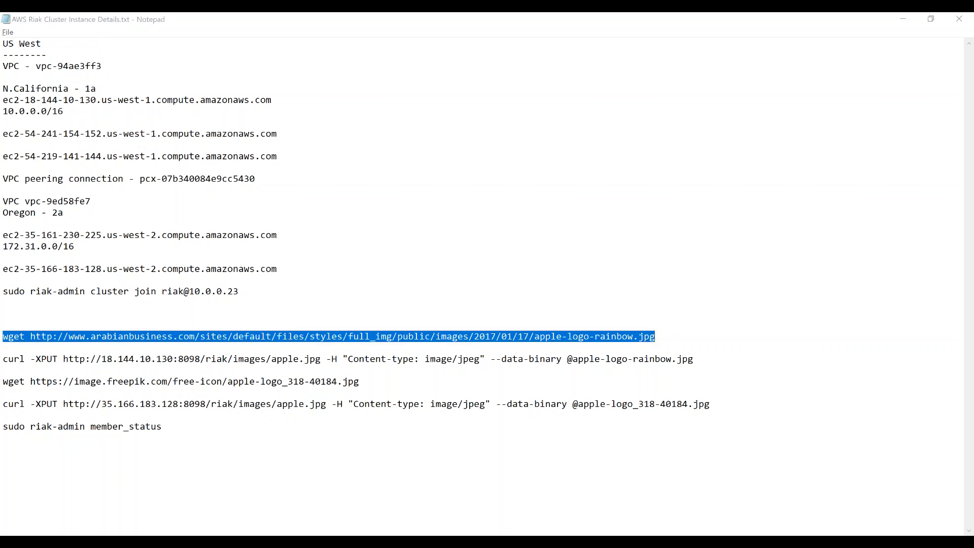
pyautogui.hotkey('alt', 'Tab')
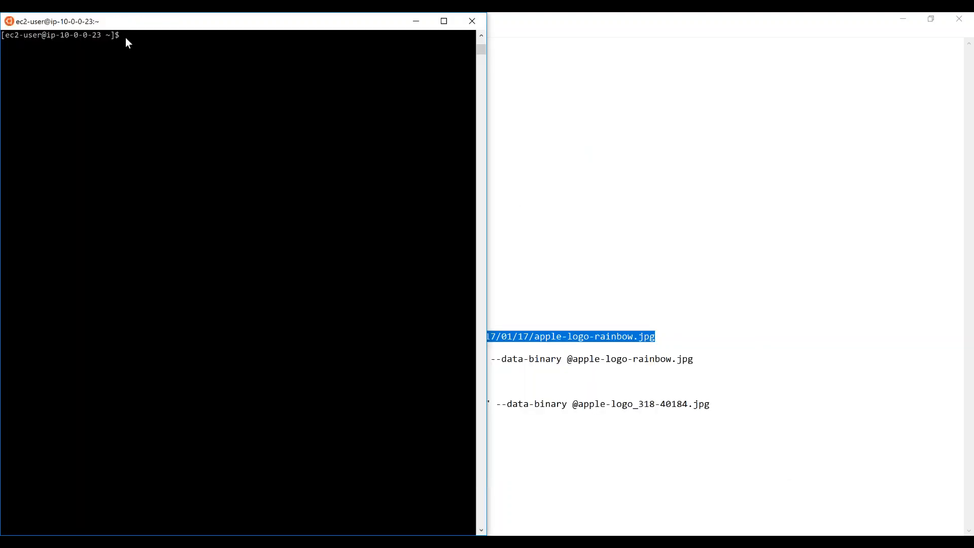
pyautogui.rightClick(126, 38)
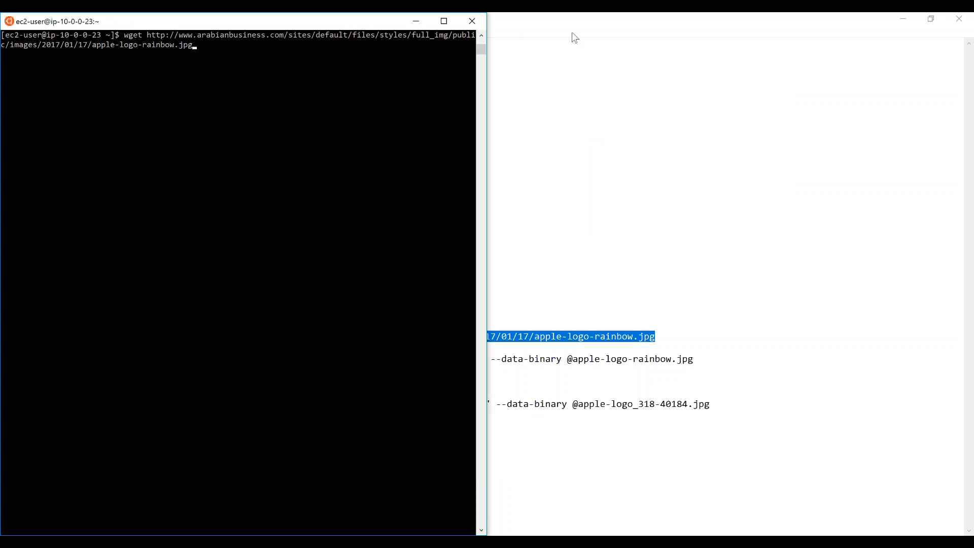
pyautogui.press('Return')
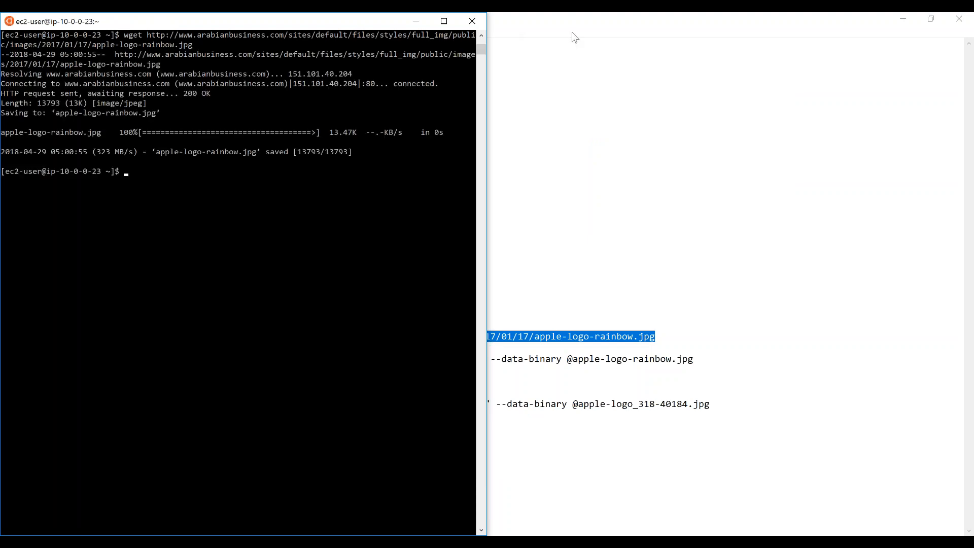
# - Copy the curl -XPUT command for 18.144.10.130 from Notepad and run it in the terminal to store apple-logo-rainbow.jpg as images/apple.jpg
pyautogui.hotkey('alt', 'Tab')
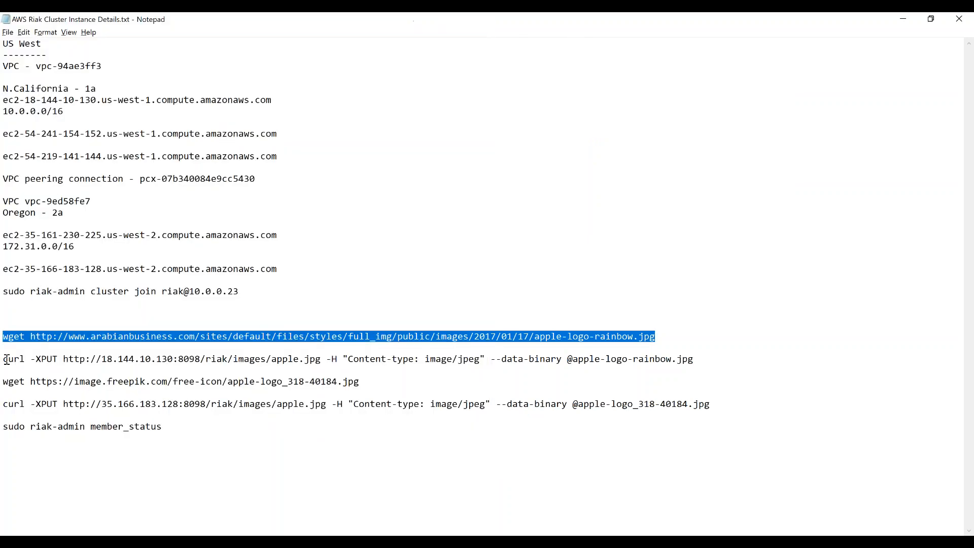
pyautogui.click(5, 360)
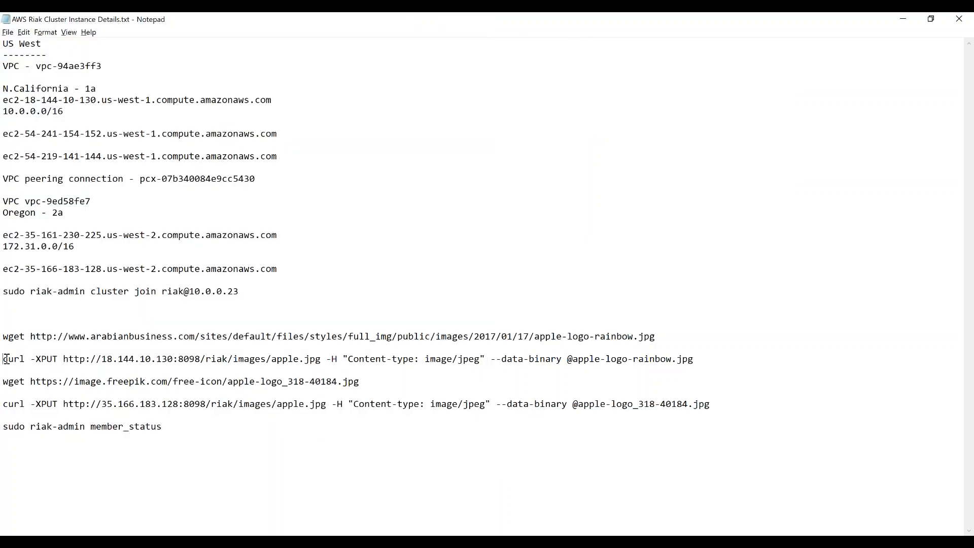
pyautogui.keyDown('shift'); pyautogui.click(705, 359); pyautogui.keyUp('shift')
pyautogui.hotkey('ctrl', 'c')
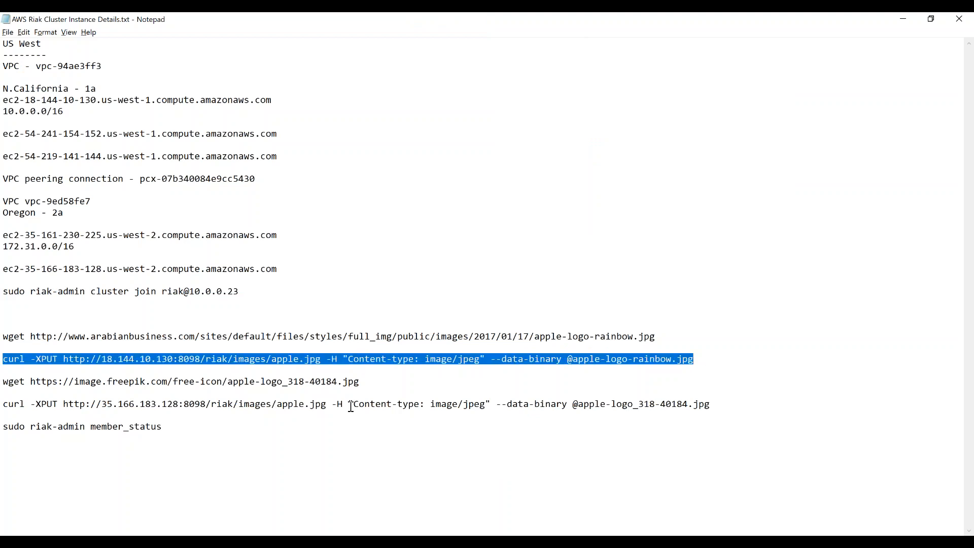
pyautogui.hotkey('alt', 'Tab')
pyautogui.rightClick(140, 171)
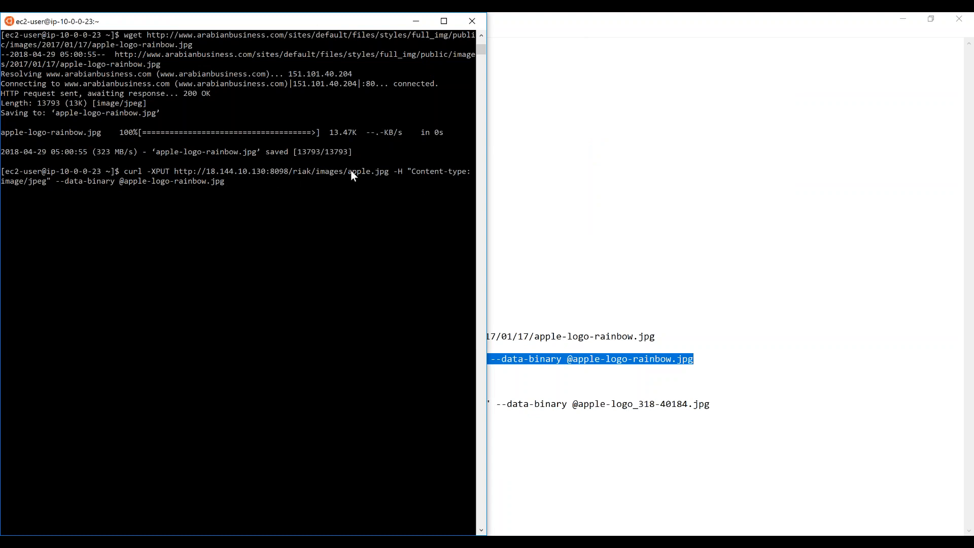
pyautogui.moveTo(348, 171); pyautogui.dragTo(387, 172)
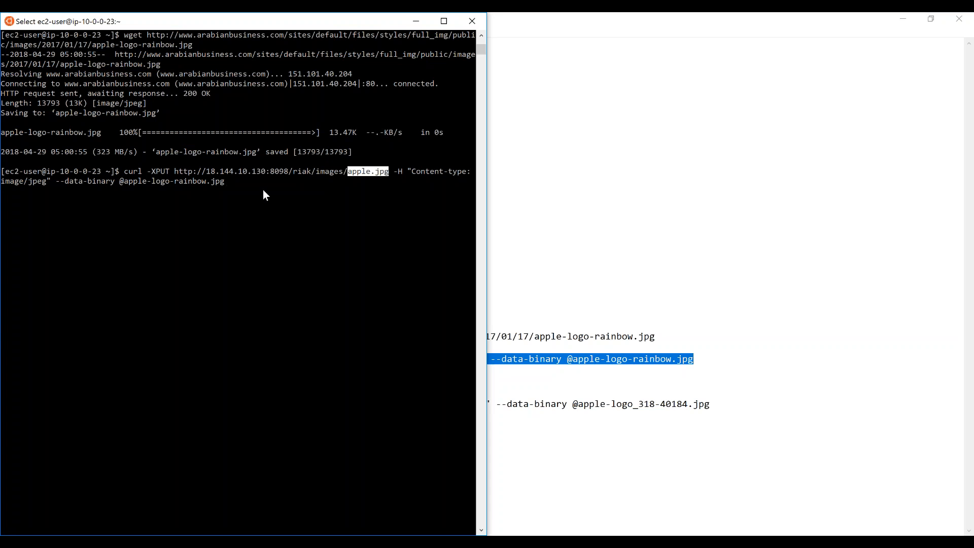
pyautogui.press('Escape')
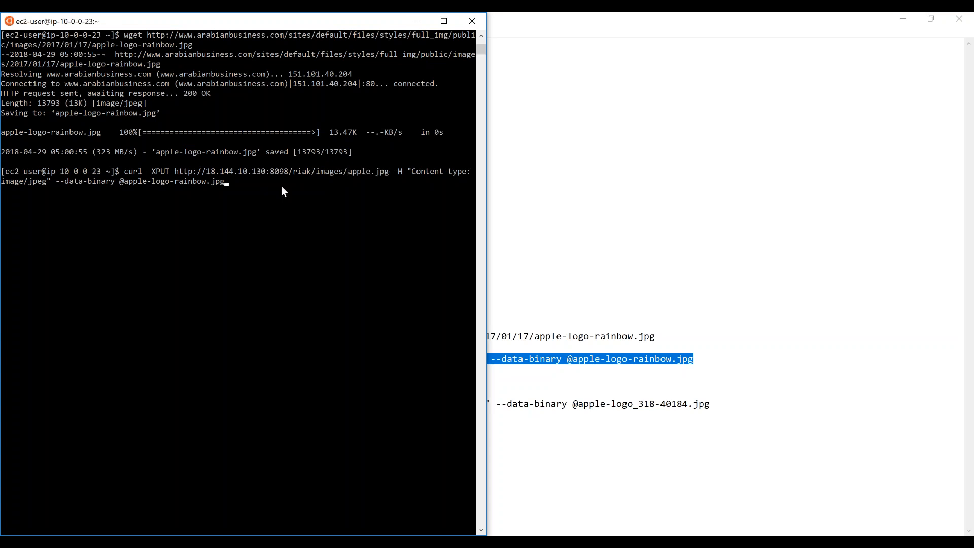
pyautogui.press('Return')
# - Bring up the second local terminal in the keypair folder, and switch the AWS console to the US West (Oregon) region
pyautogui.moveTo(290, 542)
pyautogui.click(332, 506)
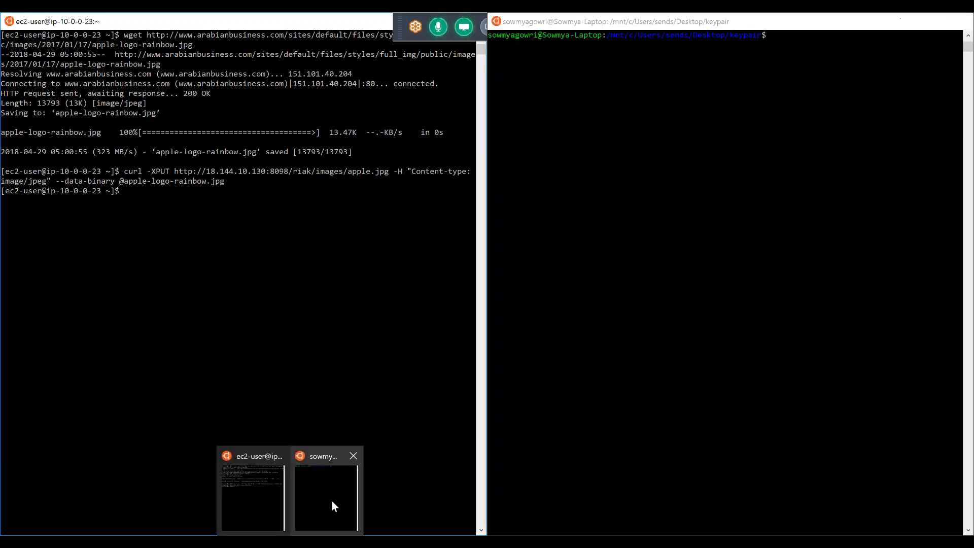
pyautogui.moveTo(479, 542)
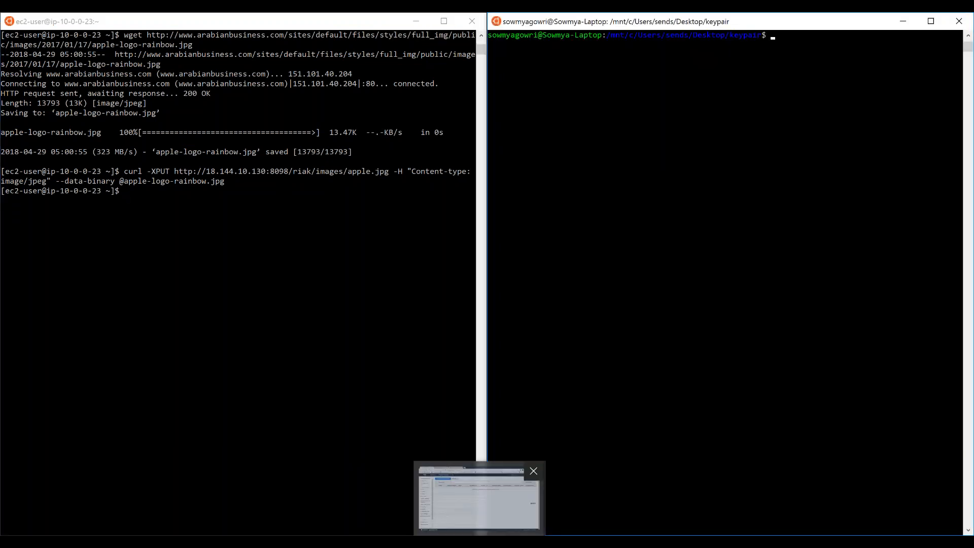
pyautogui.click(533, 521)
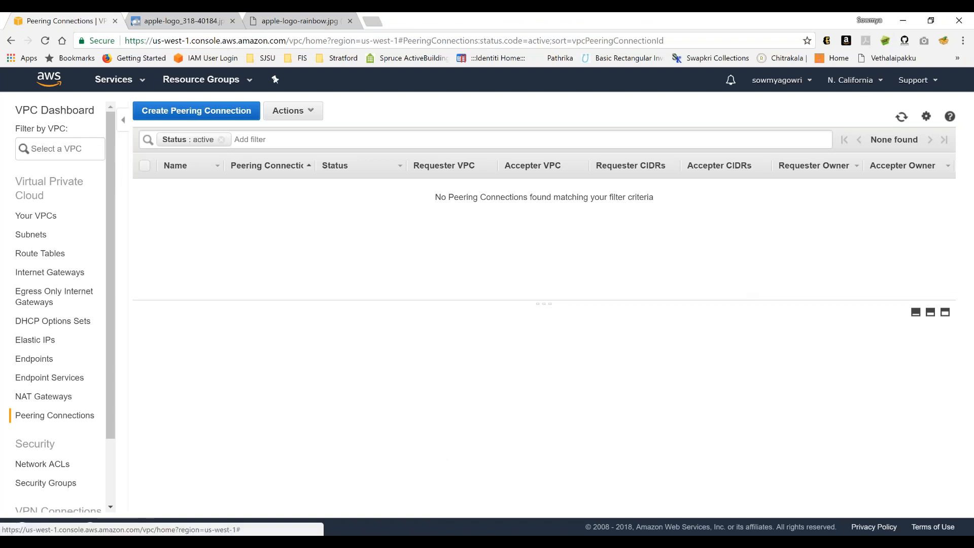
pyautogui.click(853, 80)
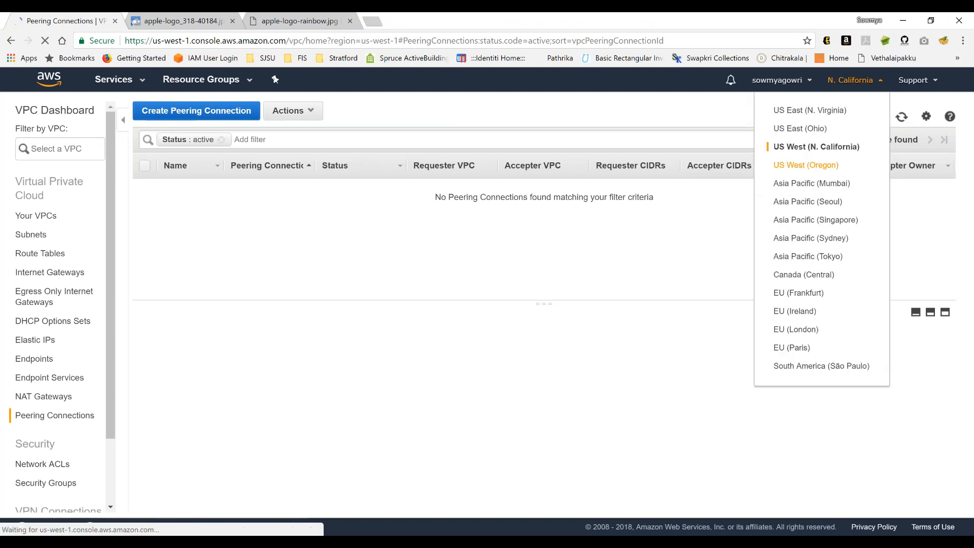
pyautogui.click(806, 165)
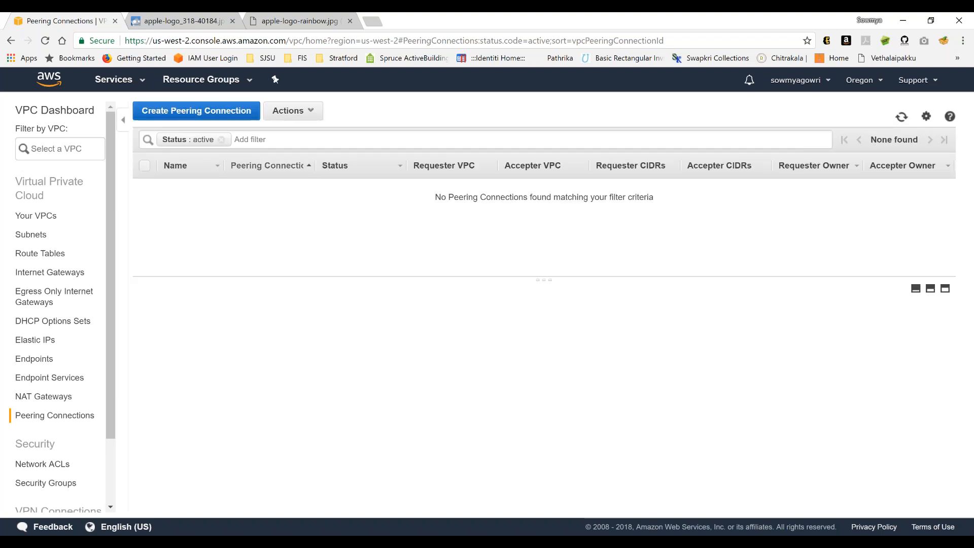
# - Open the running EC2 instances in the Oregon region and bring up the SSH connection instructions for Riak 4
pyautogui.click(49, 79)
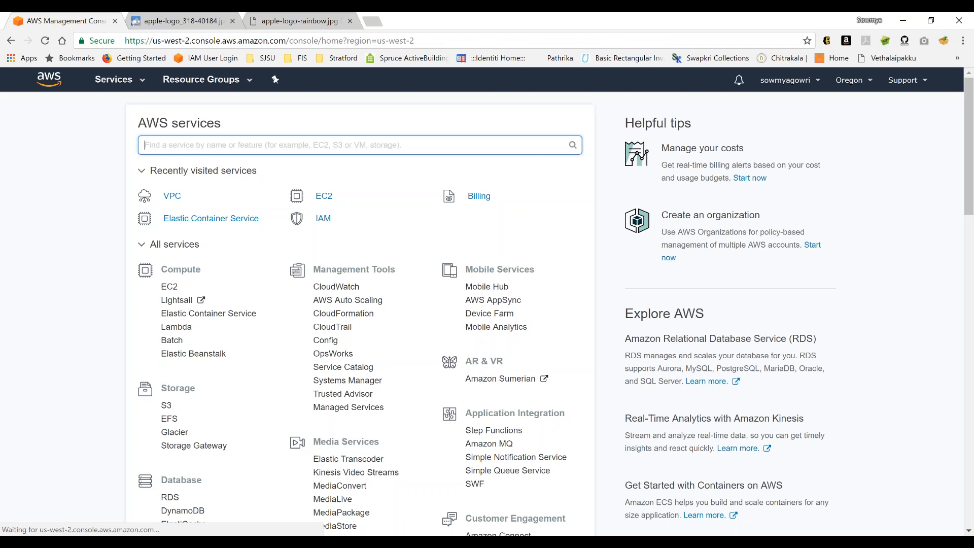
pyautogui.click(330, 200)
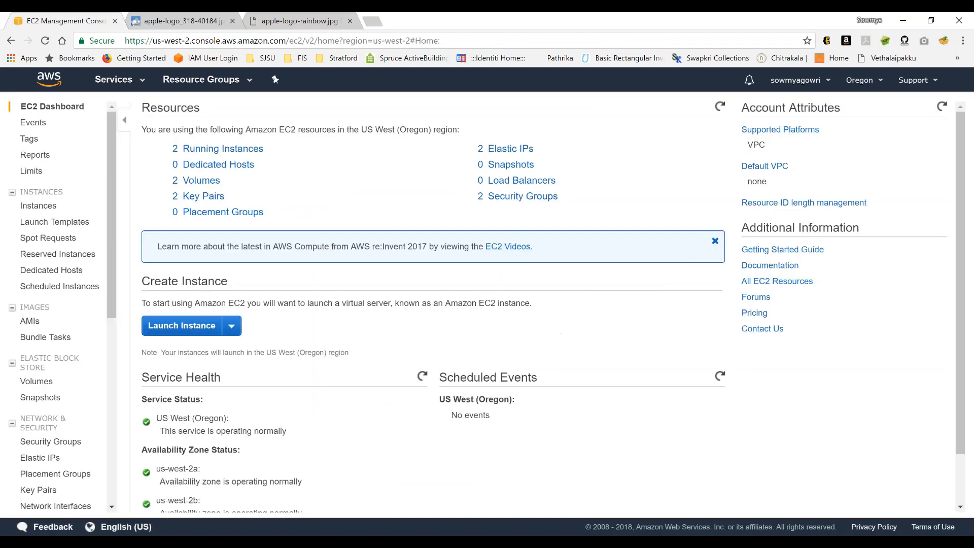
pyautogui.click(244, 152)
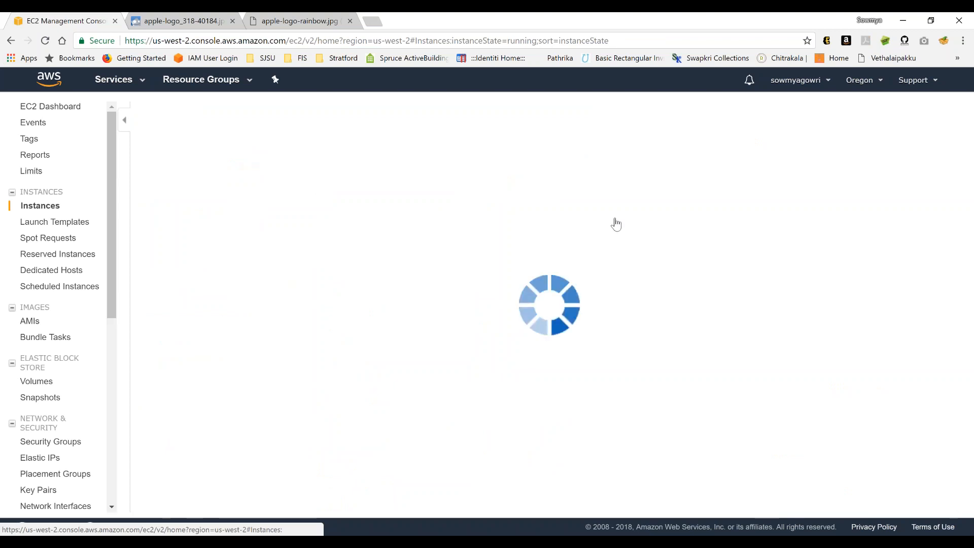
pyautogui.click(325, 187)
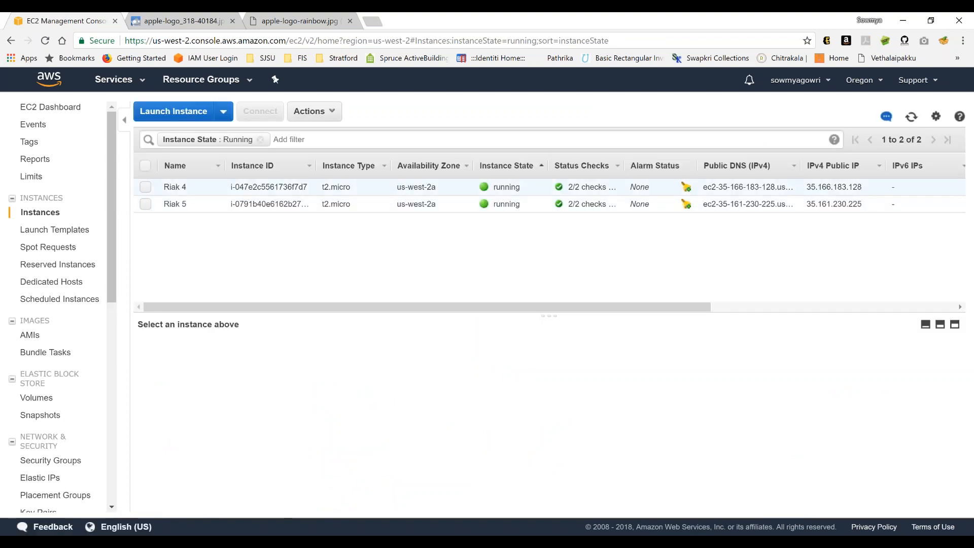
pyautogui.click(276, 116)
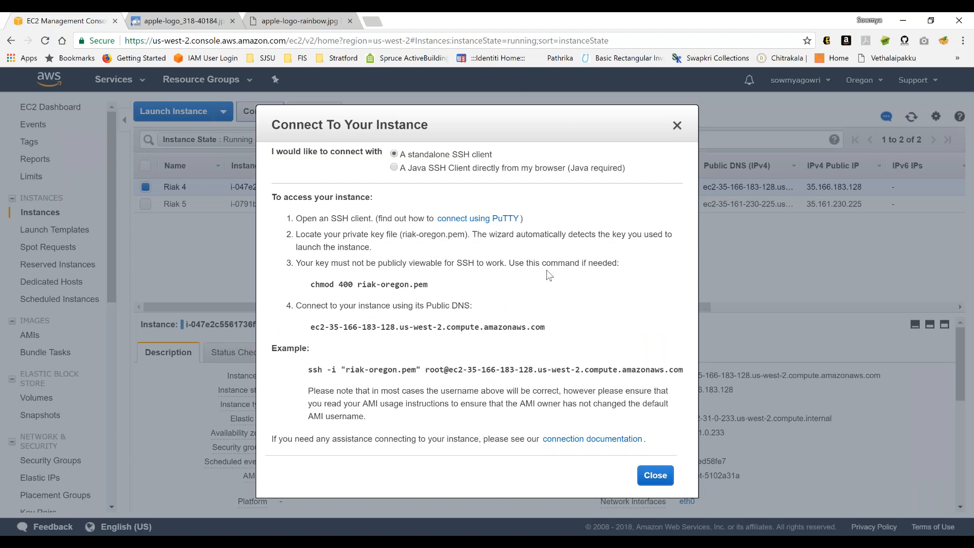
# - Connect the second terminal to Riak 4 over SSH as ec2-user with riak-oregon.pem, and close the connection instructions in the AWS console
pyautogui.hotkey('alt', 'Tab')
pyautogui.hotkey('alt', 'Tab')
pyautogui.hotkey('alt', 'Tab')
pyautogui.hotkey('alt', 'Tab')
pyautogui.hotkey('alt', 'Tab')
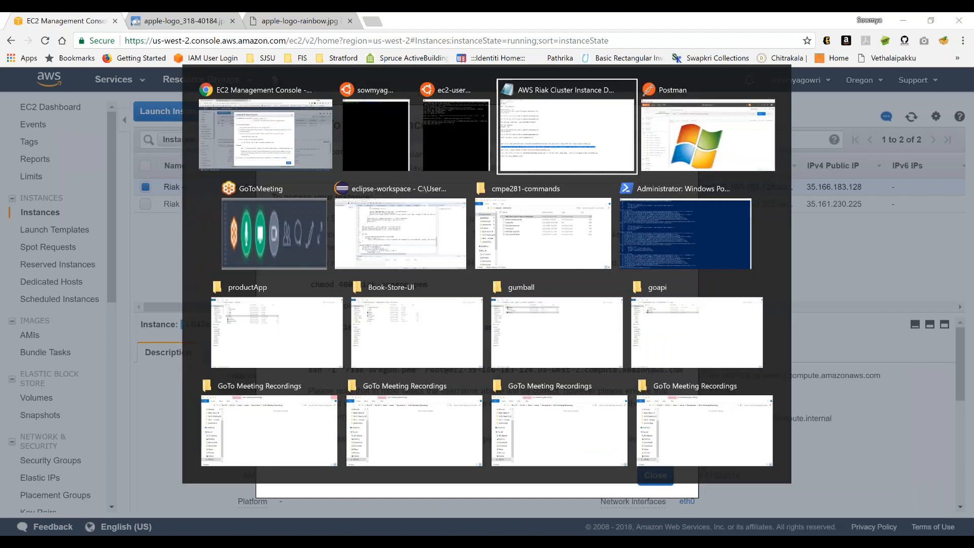
pyautogui.hotkey('alt', 'shift', 'Tab')
pyautogui.hotkey('alt', 'shift', 'Tab')
pyautogui.hotkey('alt', 'shift', 'Tab')
pyautogui.hotkey('alt', 'shift', 'Tab')
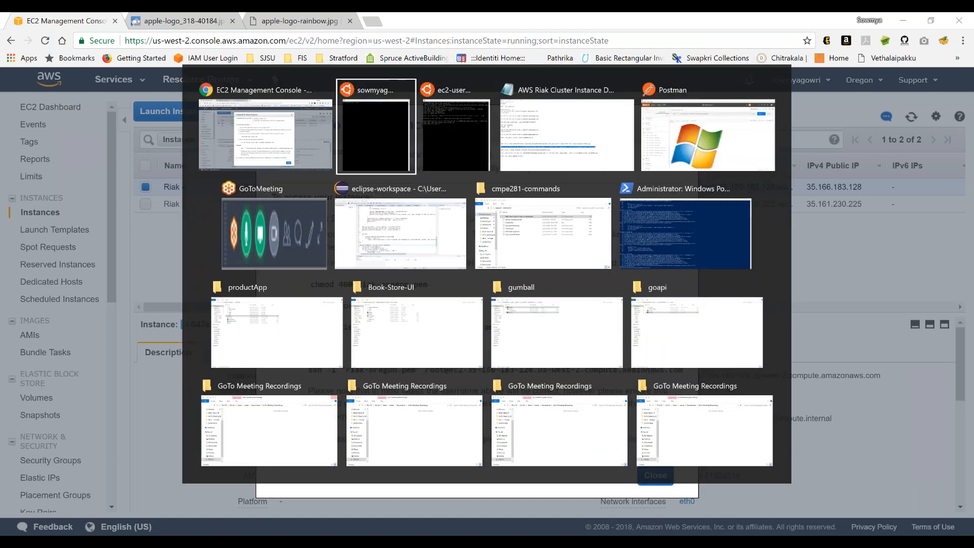
pyautogui.hotkey('ctrl', 'v')
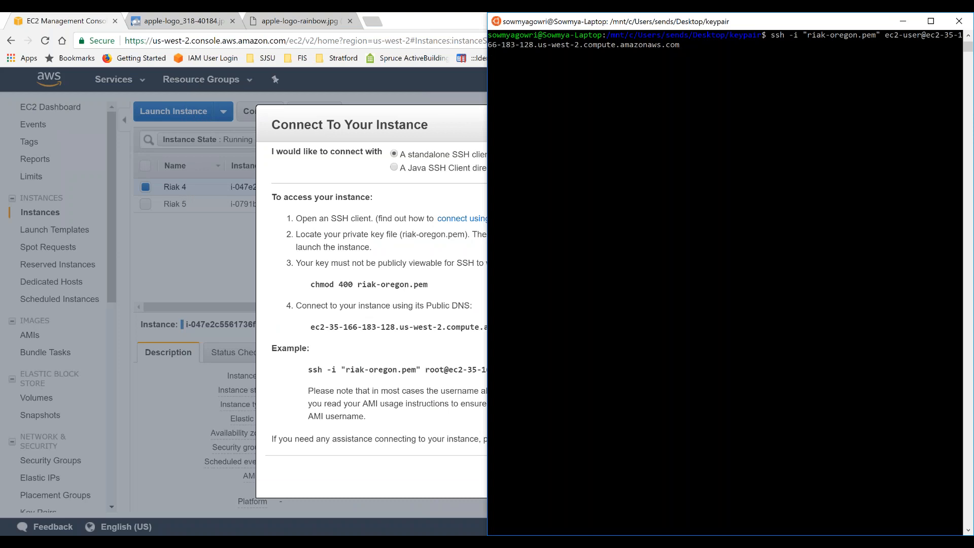
pyautogui.press('Return')
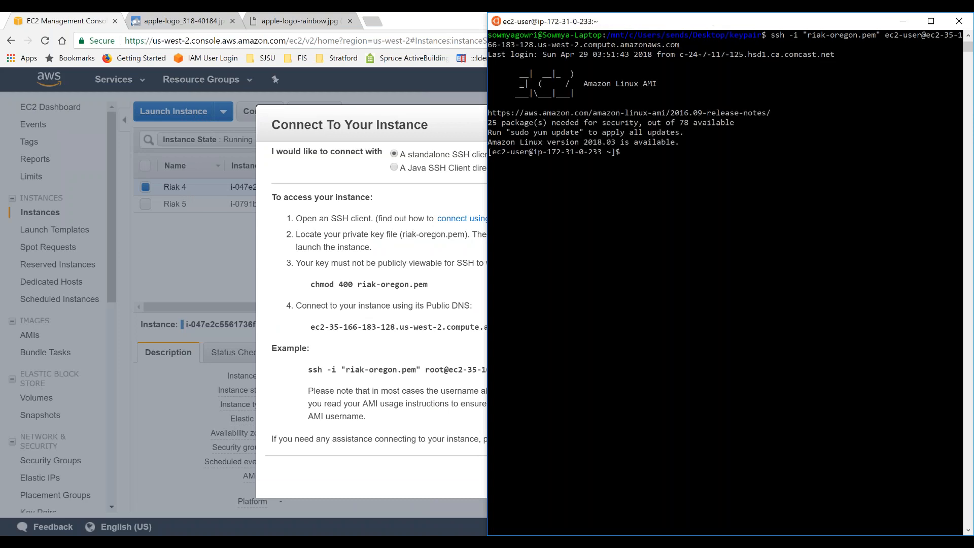
pyautogui.click(311, 184)
pyautogui.click(655, 475)
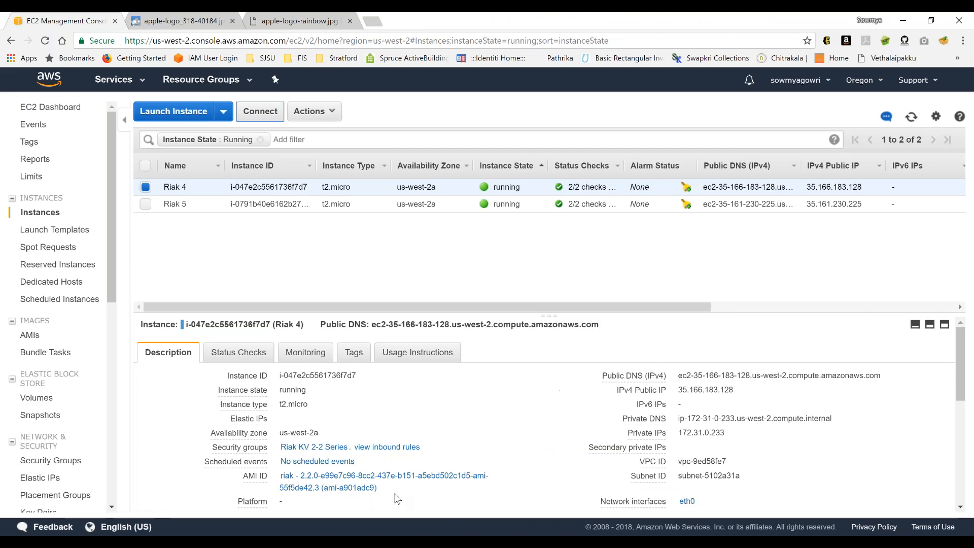
# - Copy the wget command for apple-logo_318-40184.jpg from the Notepad details and run it in the ip-172-31-0-233 terminal
pyautogui.click(754, 541)
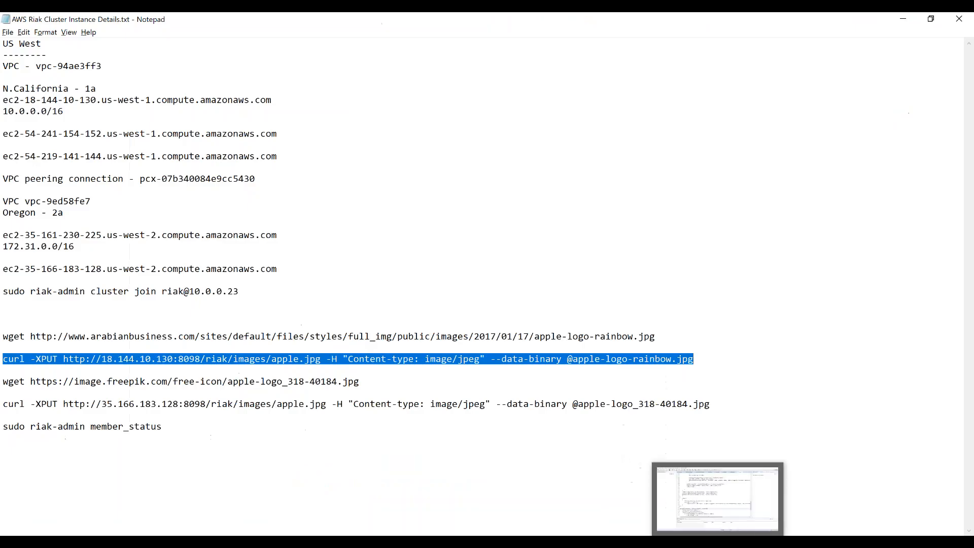
pyautogui.click(46, 382)
pyautogui.click(361, 383)
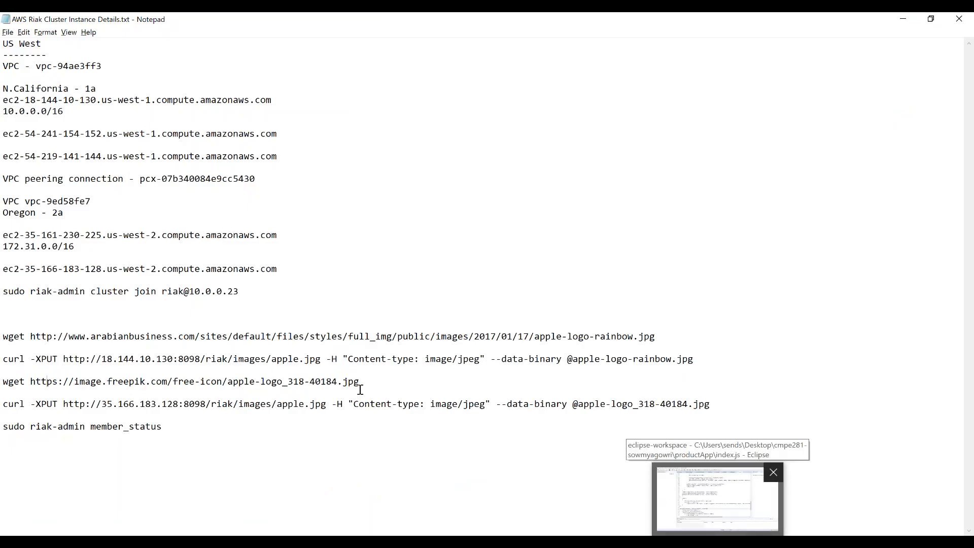
pyautogui.keyDown('shift'); pyautogui.click(4, 384); pyautogui.keyUp('shift')
pyautogui.hotkey('ctrl', 'c')
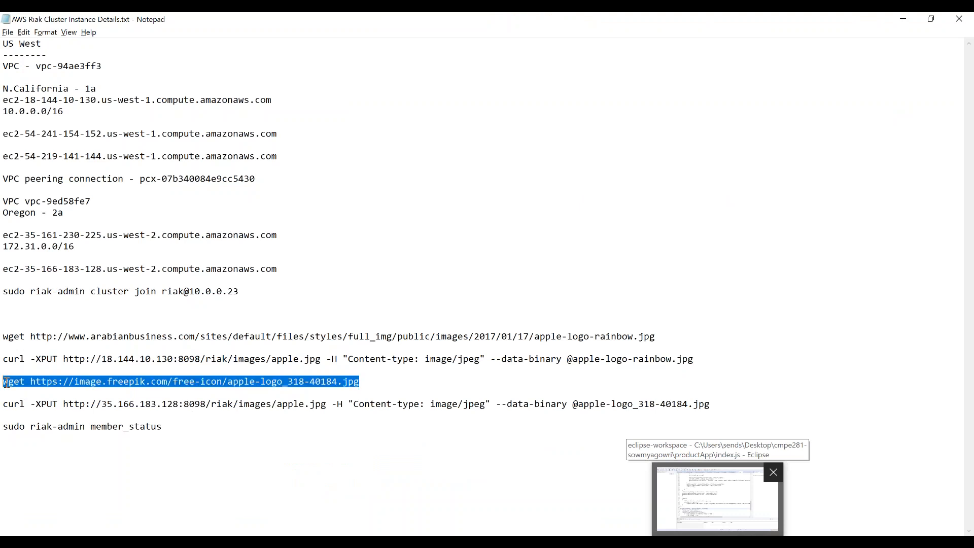
pyautogui.moveTo(291, 542)
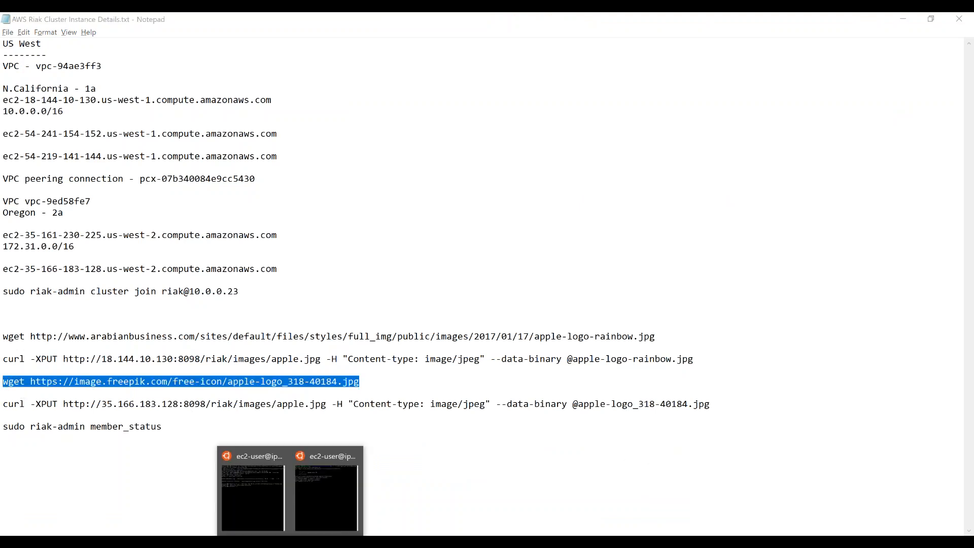
pyautogui.click(333, 511)
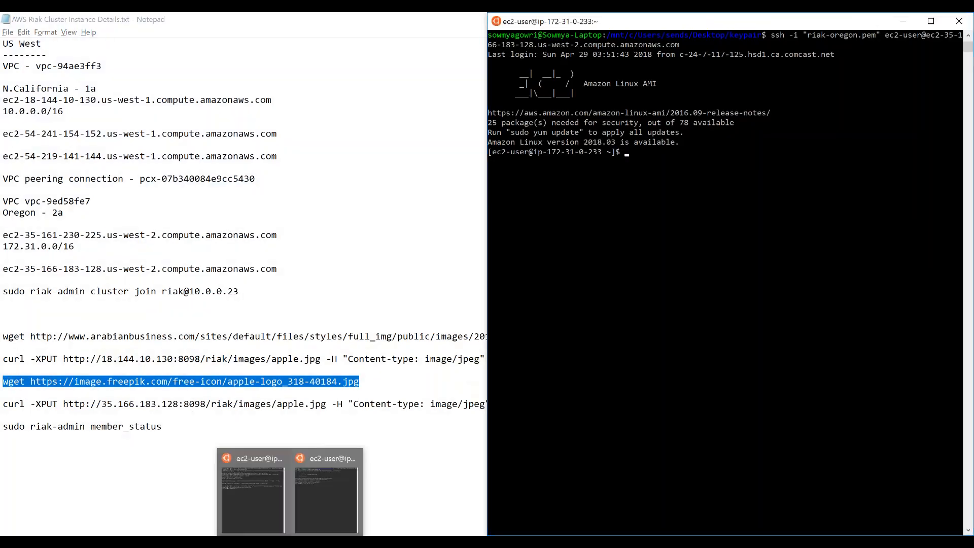
pyautogui.click(257, 501)
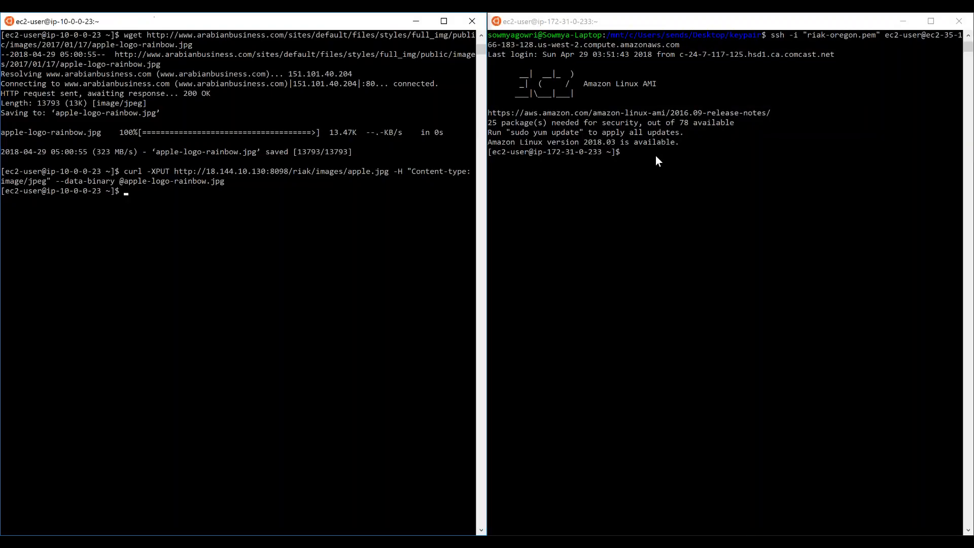
pyautogui.rightClick(632, 155)
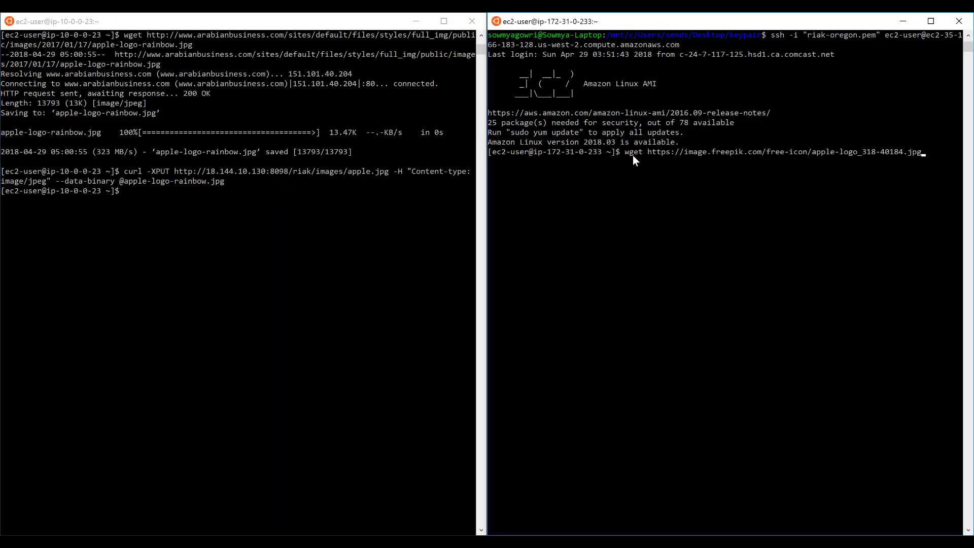
pyautogui.press('Return')
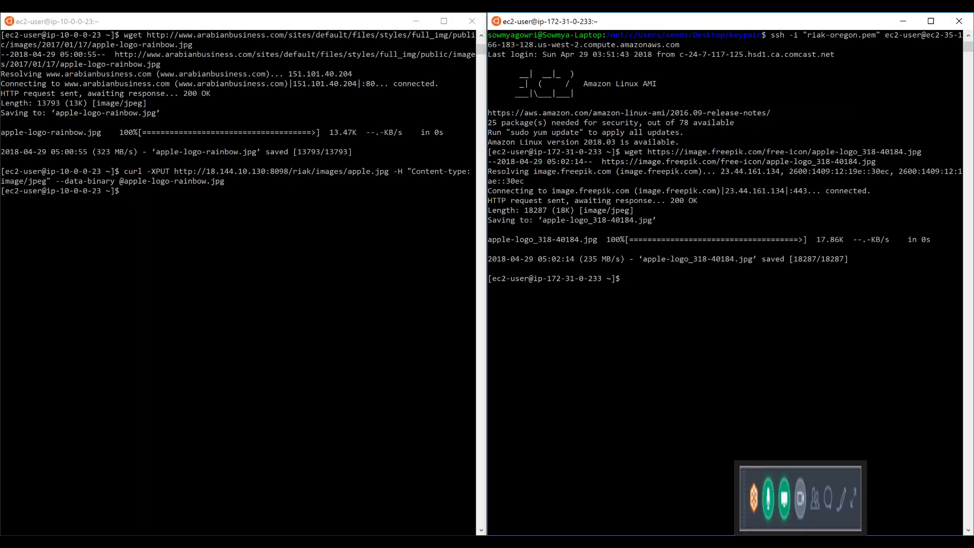
# - Copy the curl -XPUT command for 35.166.183.128 from Notepad and run it in the Oregon terminal to store apple-logo_318-40184.jpg as images/apple.jpg
pyautogui.click(799, 497)
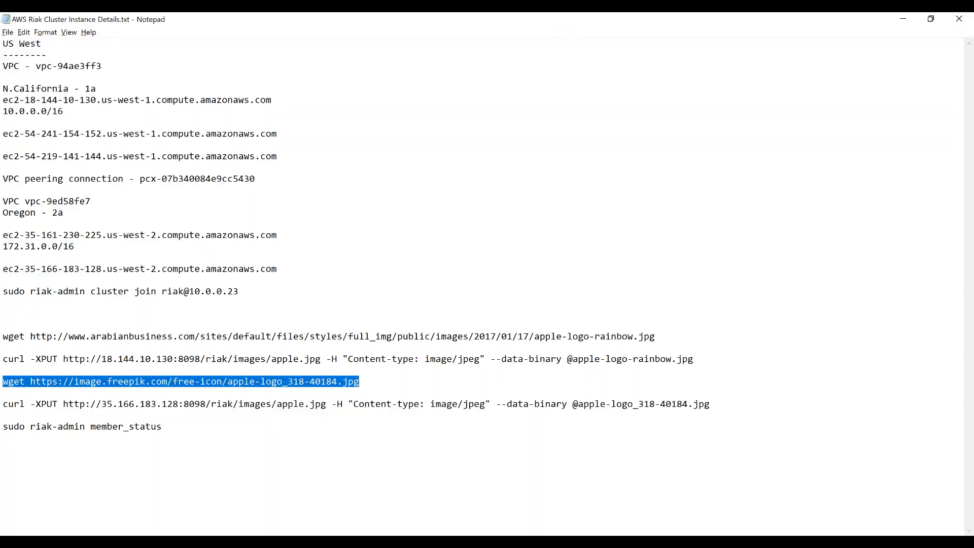
pyautogui.click(5, 405)
pyautogui.keyDown('shift'); pyautogui.click(718, 407); pyautogui.keyUp('shift')
pyautogui.hotkey('ctrl', 'c')
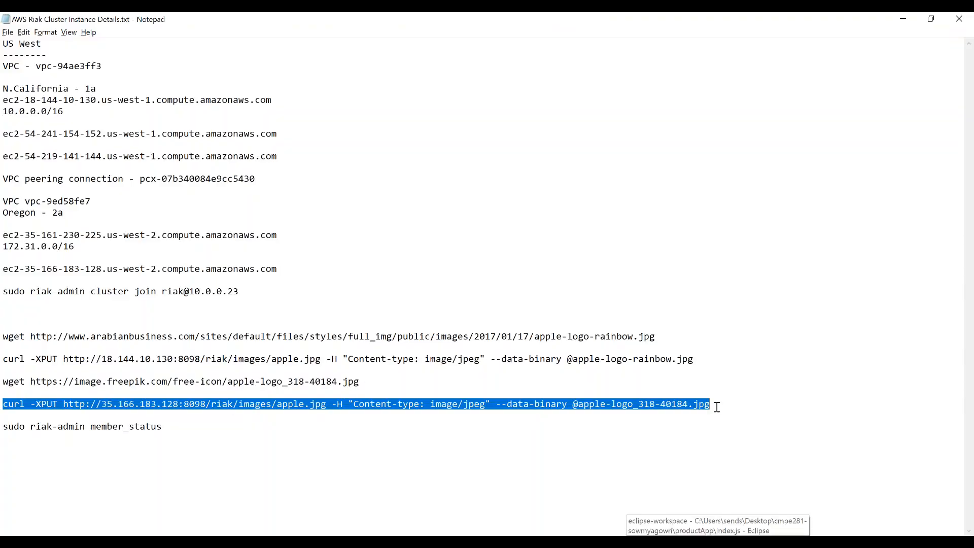
pyautogui.hotkey('alt', 'Tab')
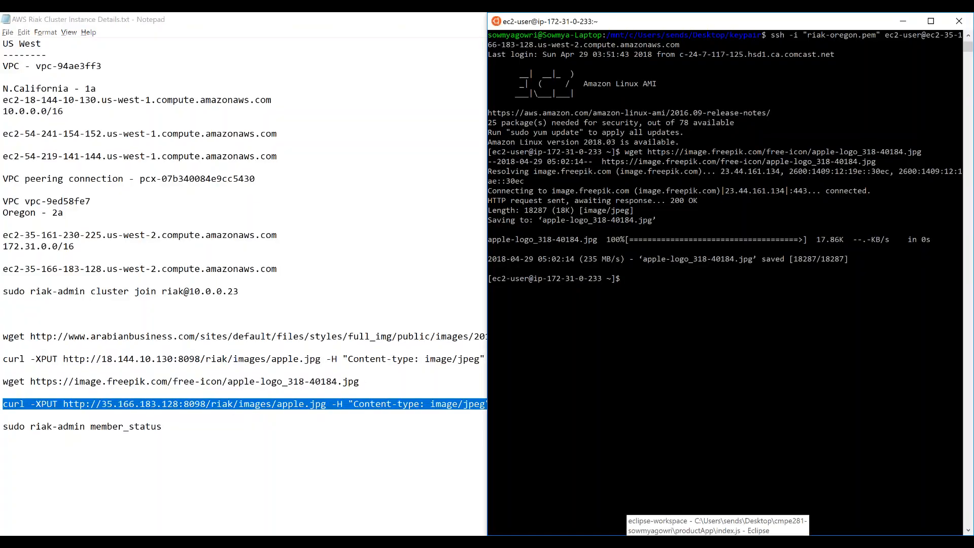
pyautogui.rightClick(650, 281)
pyautogui.press('Return')
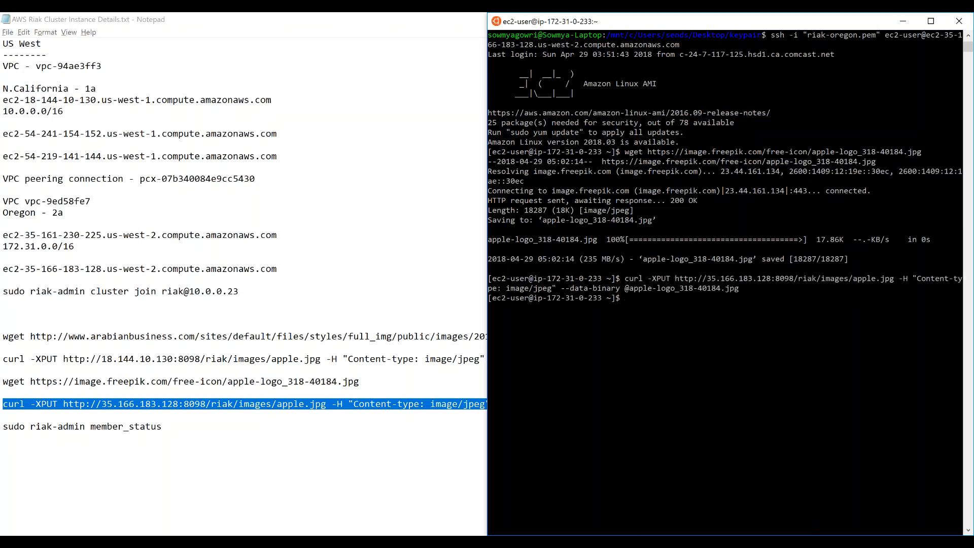
# - Switch to Chrome and compare the source images apple-logo-rainbow.jpg and apple-logo_318-40184.jpg
pyautogui.click(310, 359)
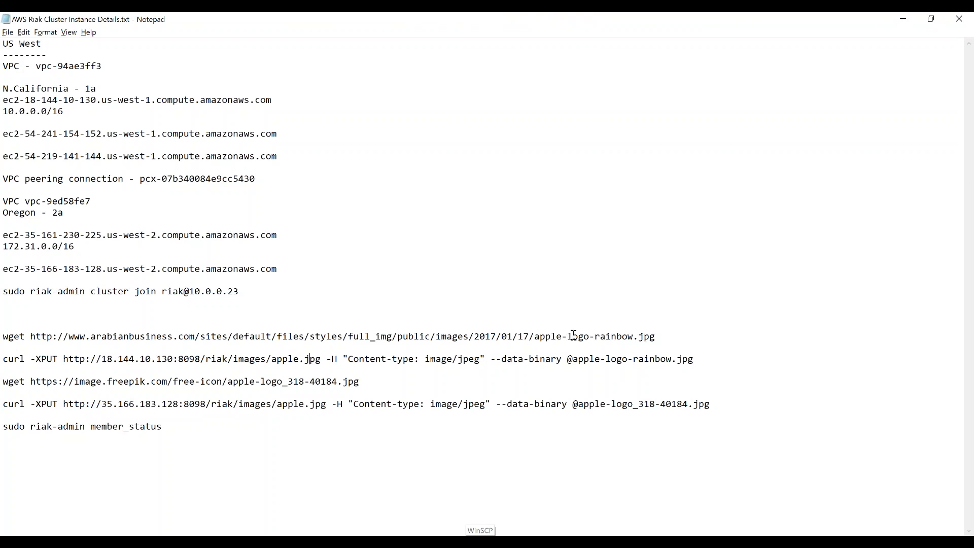
pyautogui.click(467, 541)
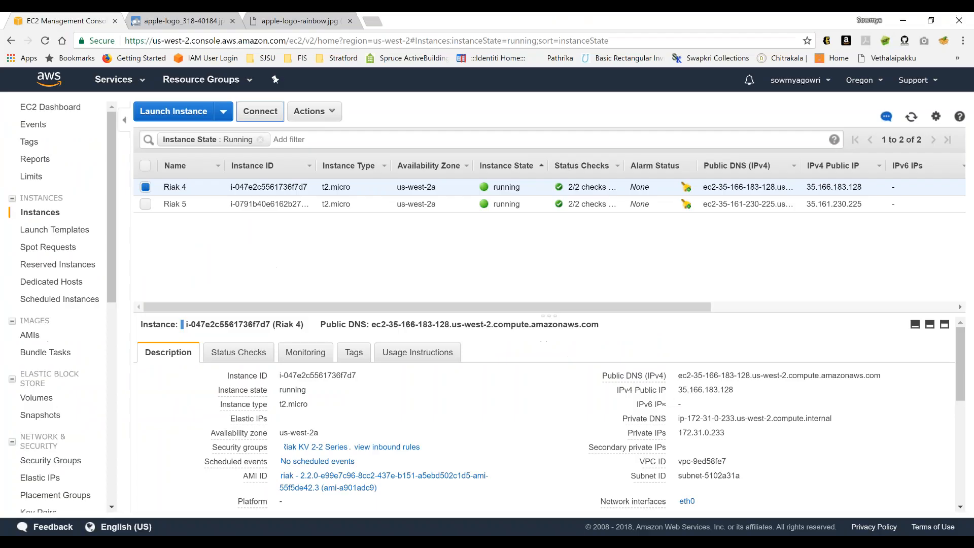
pyautogui.click(277, 20)
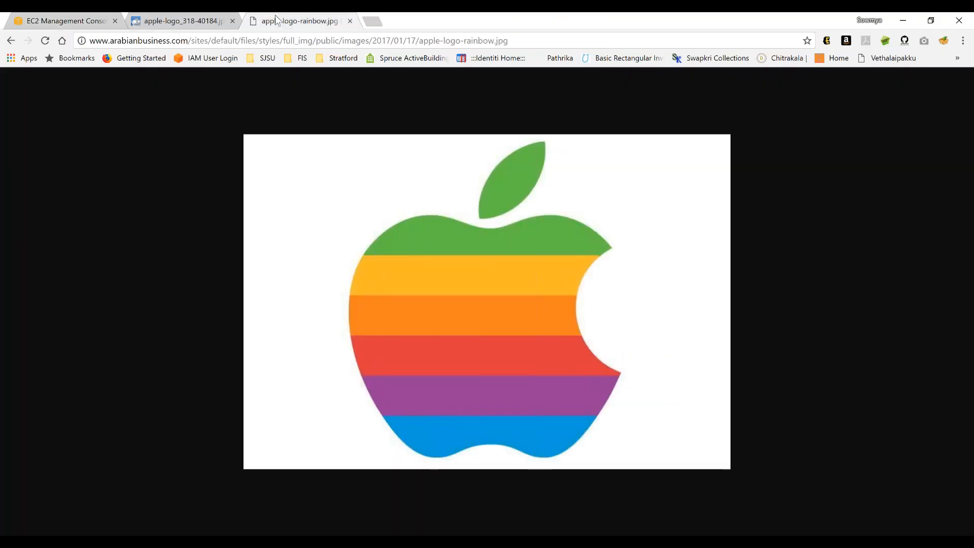
pyautogui.click(154, 21)
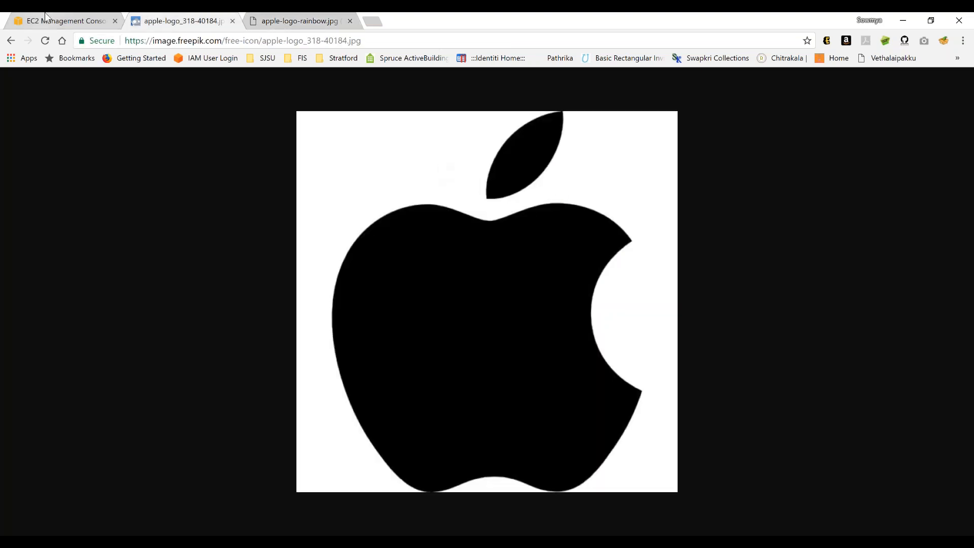
pyautogui.click(259, 21)
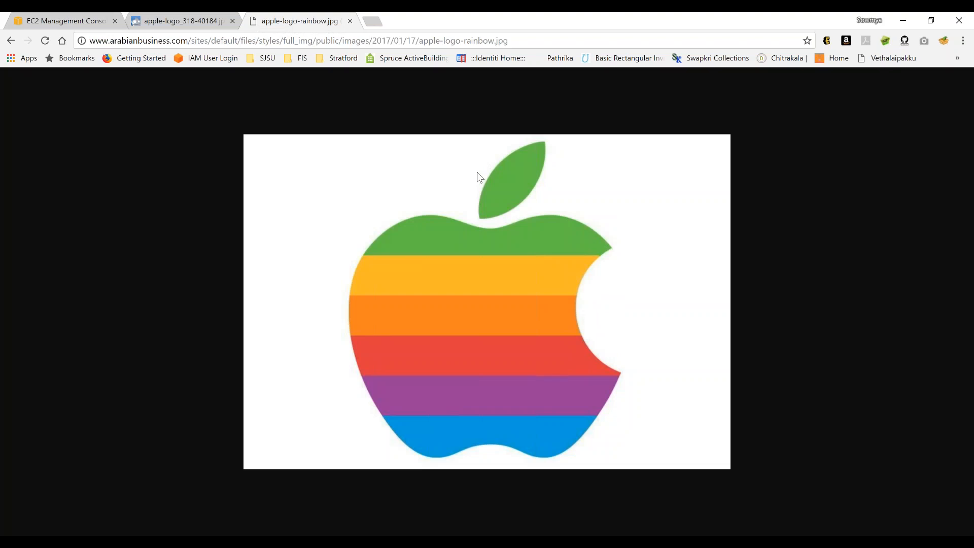
pyautogui.click(191, 16)
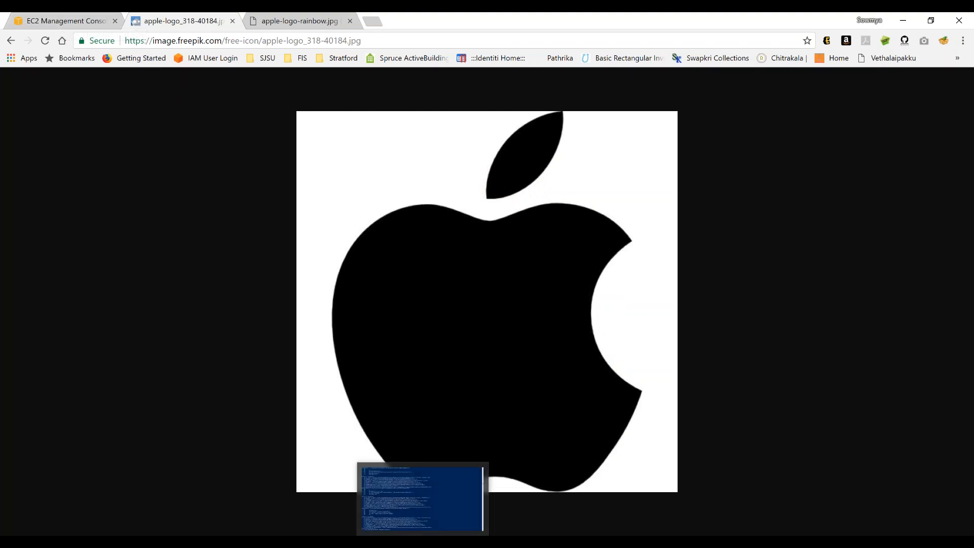
# - Switch to Postman and replace the host in the GET request URL with 18.144.10.130, copied from the Notepad details
pyautogui.moveTo(343, 543)
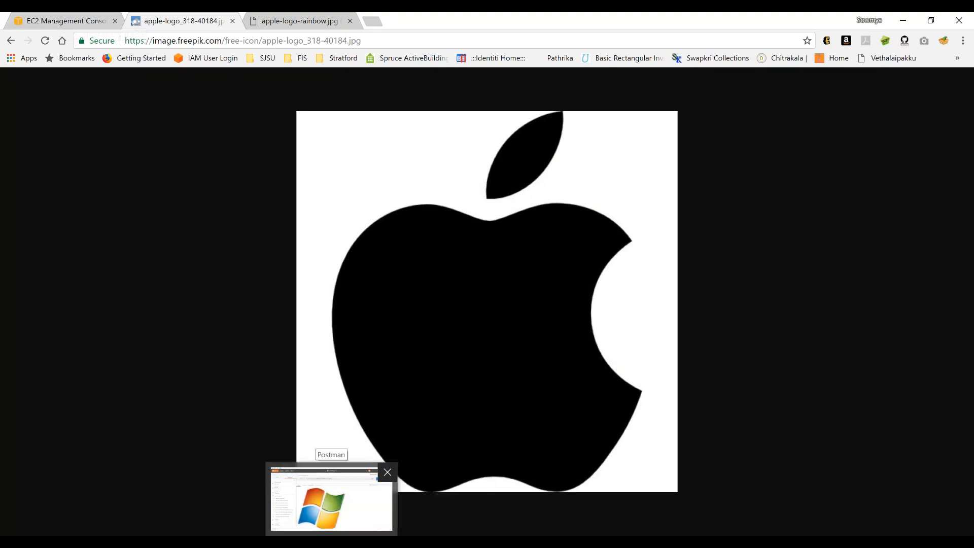
pyautogui.click(338, 521)
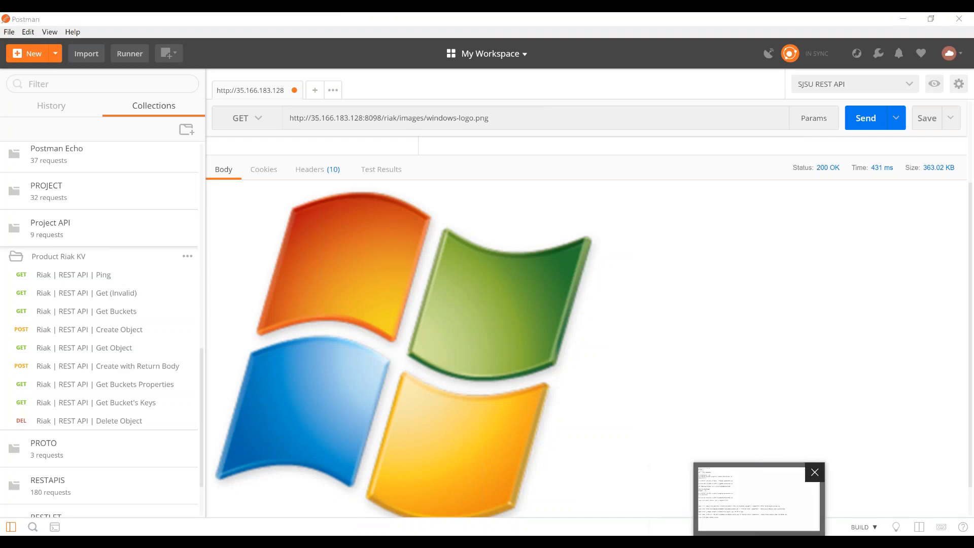
pyautogui.click(759, 541)
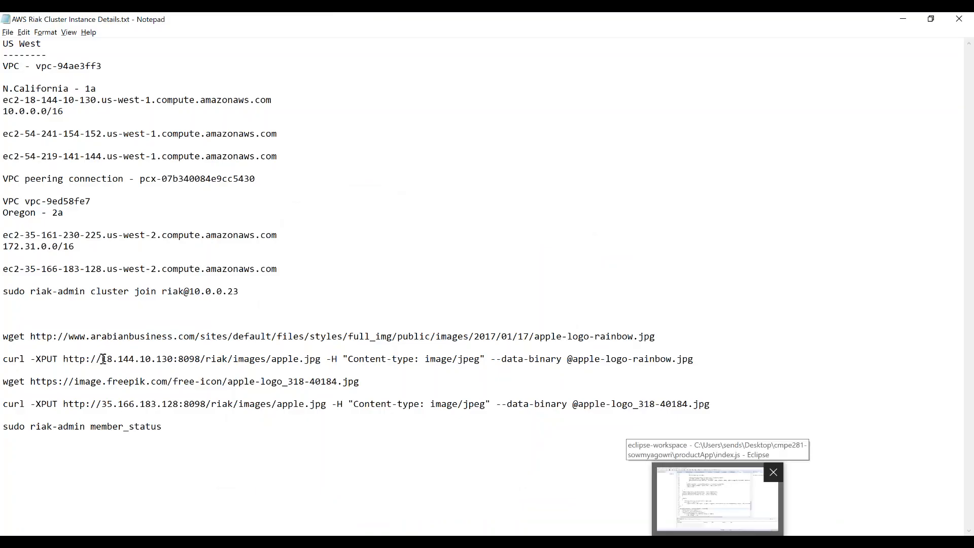
pyautogui.moveTo(174, 362); pyautogui.dragTo(101, 362)
pyautogui.hotkey('ctrl', 'c')
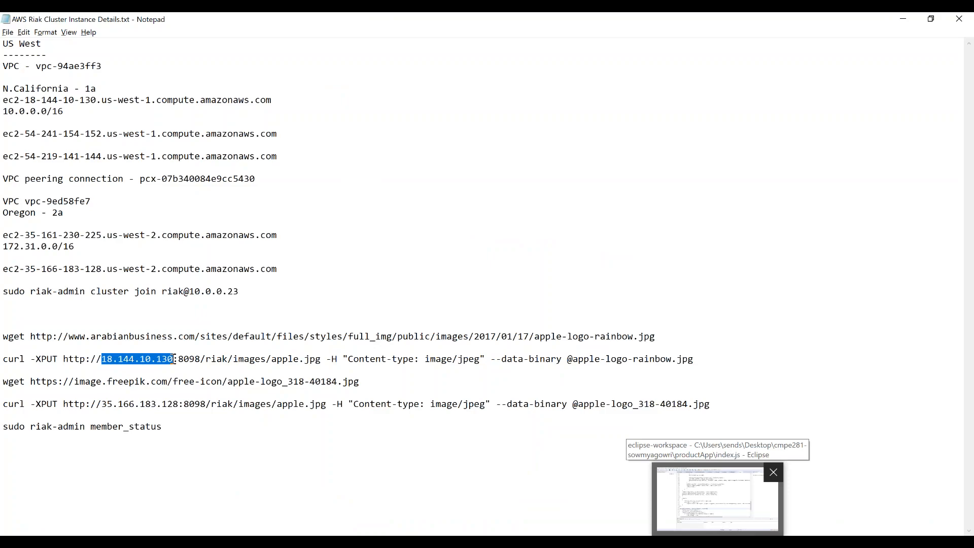
pyautogui.hotkey('alt', 'Tab')
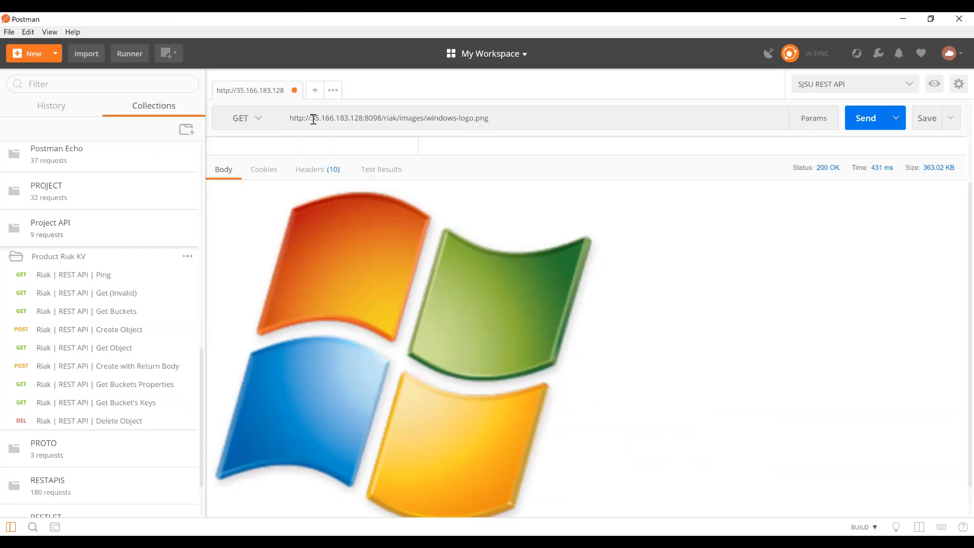
pyautogui.tripleClick(312, 118)
pyautogui.click(311, 118)
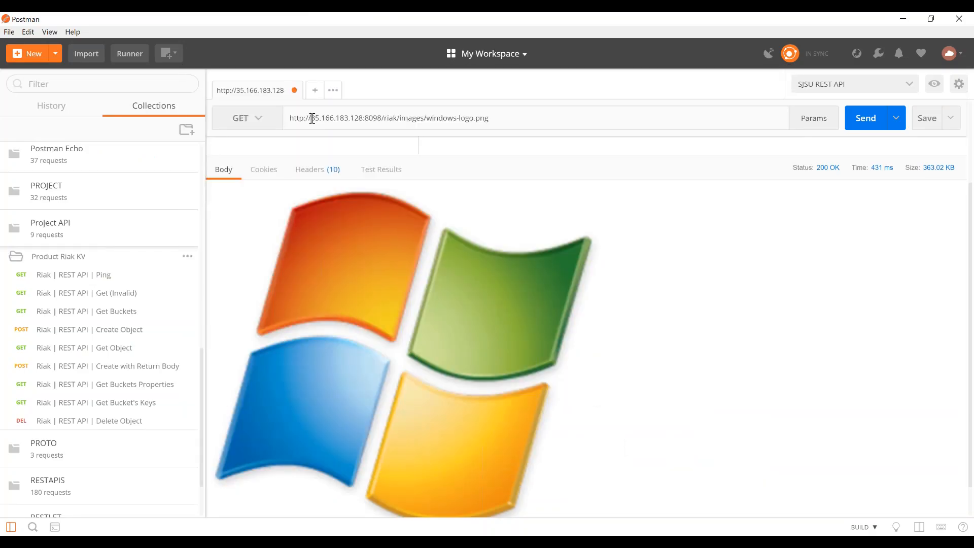
pyautogui.keyDown('shift'); pyautogui.click(364, 117); pyautogui.keyUp('shift')
pyautogui.hotkey('ctrl', 'v')
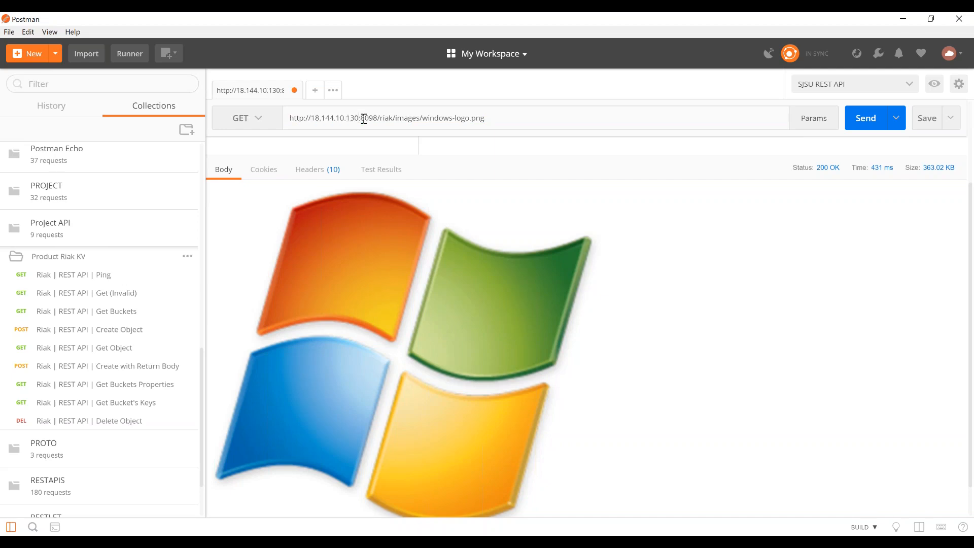
pyautogui.hotkey('alt', 'Tab')
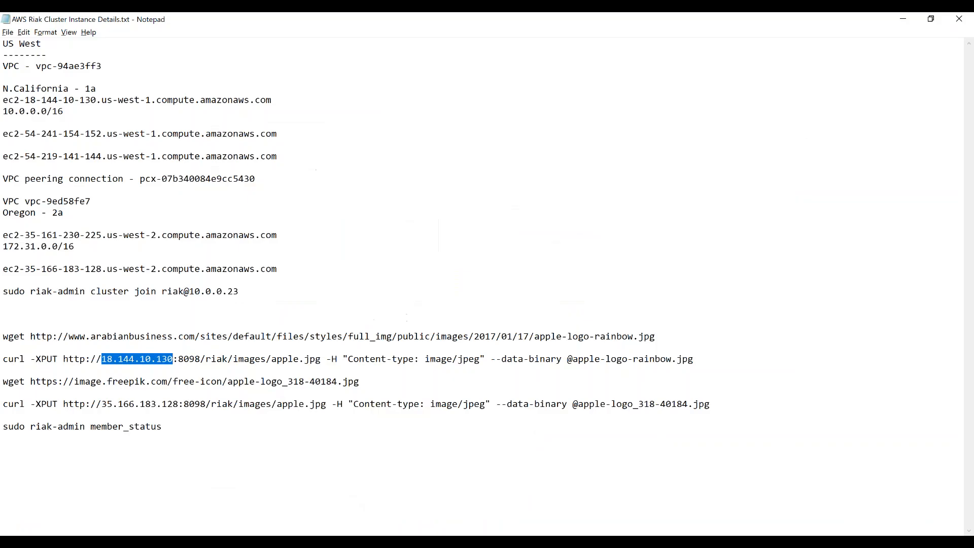
pyautogui.click(273, 360)
pyautogui.click(64, 360)
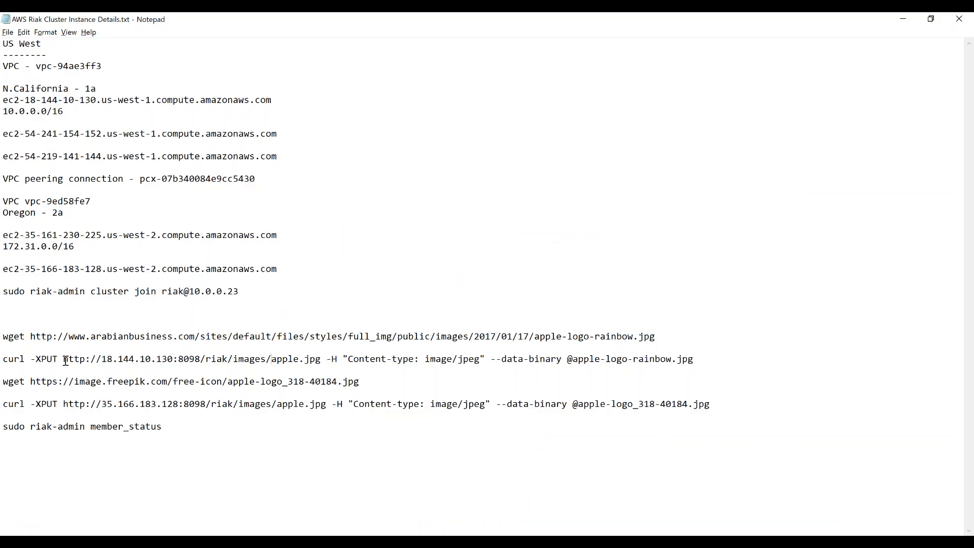
pyautogui.keyDown('shift'); pyautogui.click(320, 361); pyautogui.keyUp('shift')
pyautogui.hotkey('ctrl', 'c')
pyautogui.hotkey('alt', 'Tab')
pyautogui.click(526, 117)
pyautogui.tripleClick(292, 118)
pyautogui.hotkey('ctrl', 'v')
pyautogui.press('Return')
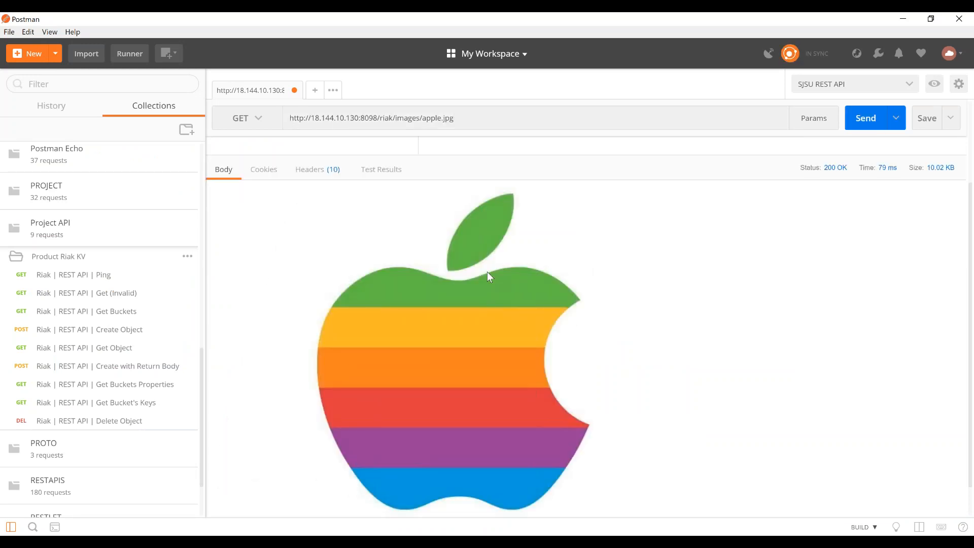
pyautogui.hotkey('alt', 'Tab')
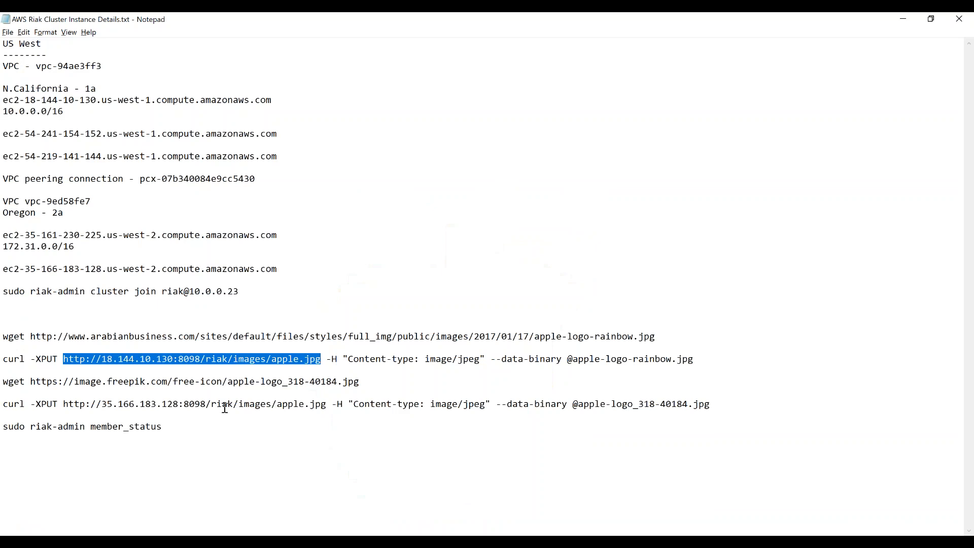
pyautogui.click(66, 406)
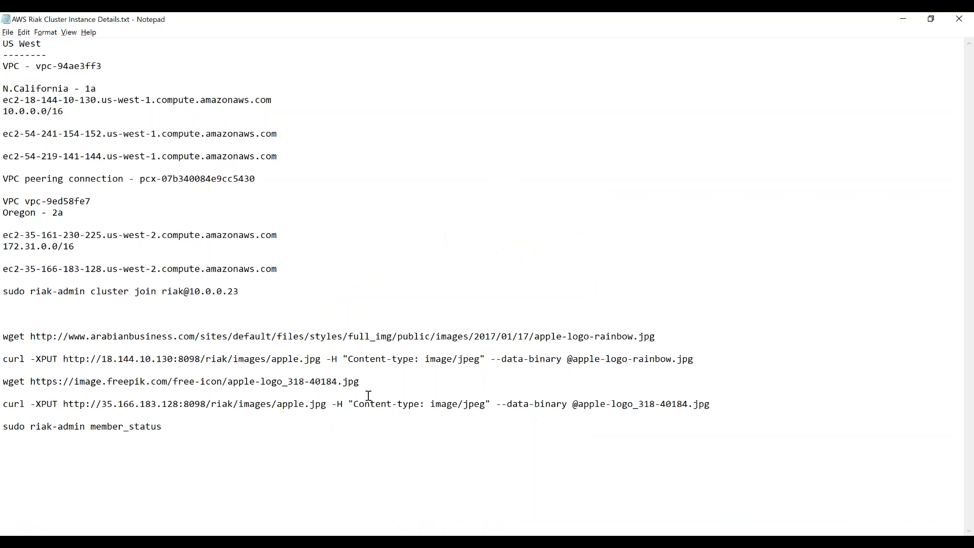
pyautogui.keyDown('shift'); pyautogui.click(328, 405); pyautogui.keyUp('shift')
pyautogui.hotkey('ctrl', 'c')
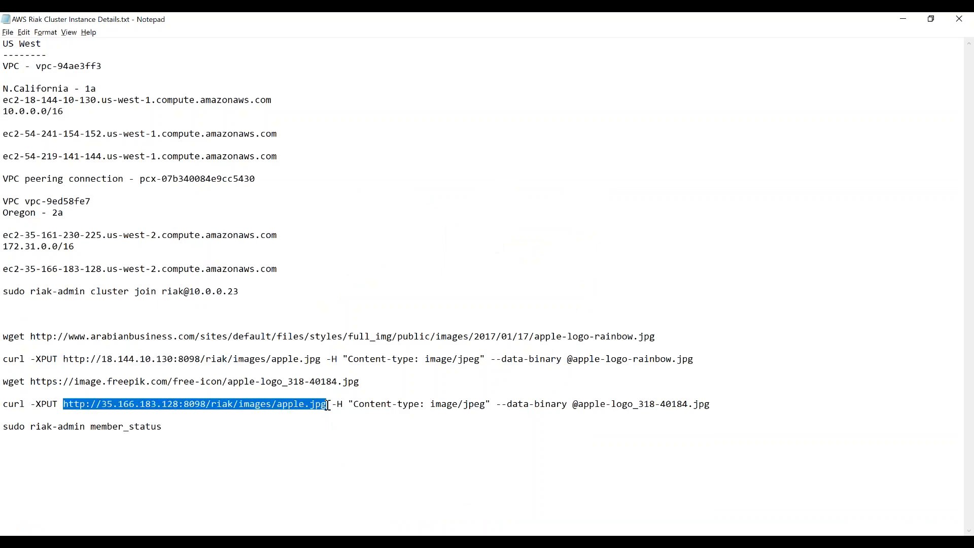
pyautogui.hotkey('alt', 'Tab')
pyautogui.tripleClick(479, 121)
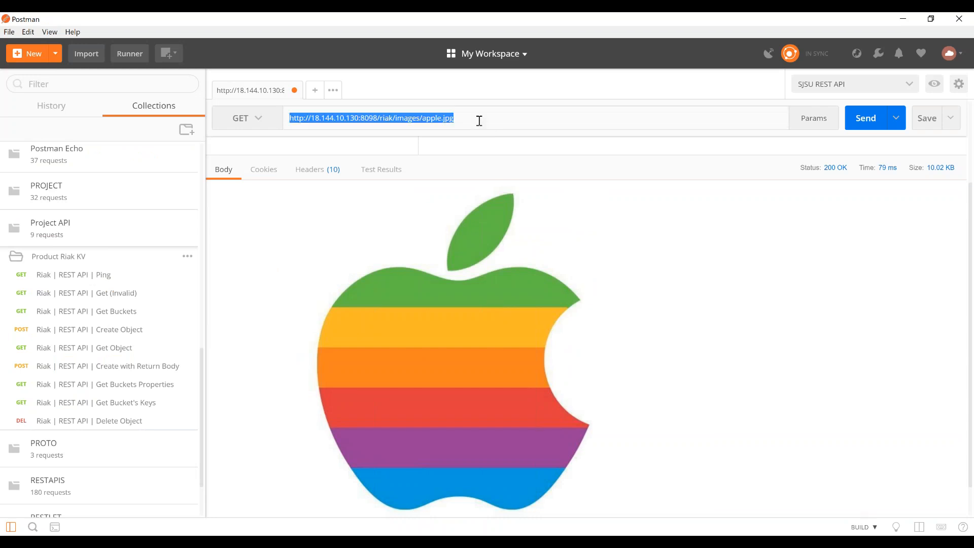
pyautogui.hotkey('ctrl', 'v')
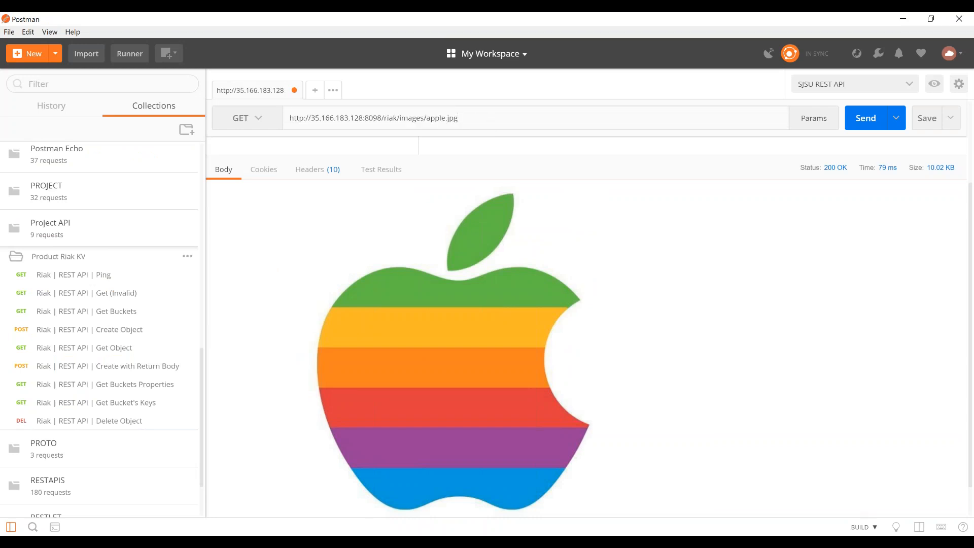
pyautogui.click(869, 121)
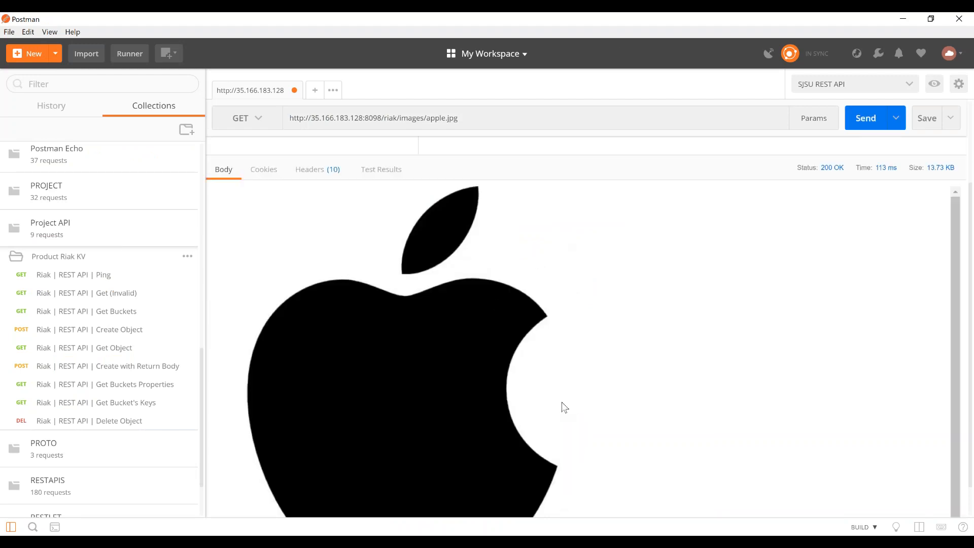
# - Switch to the ip-172-31-0-233 Oregon terminal
pyautogui.click(513, 543)
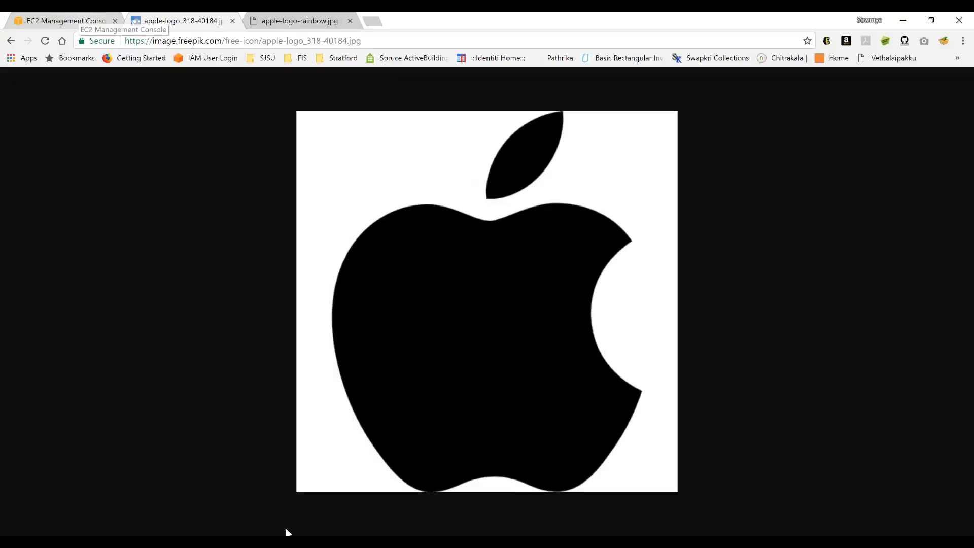
pyautogui.moveTo(289, 541)
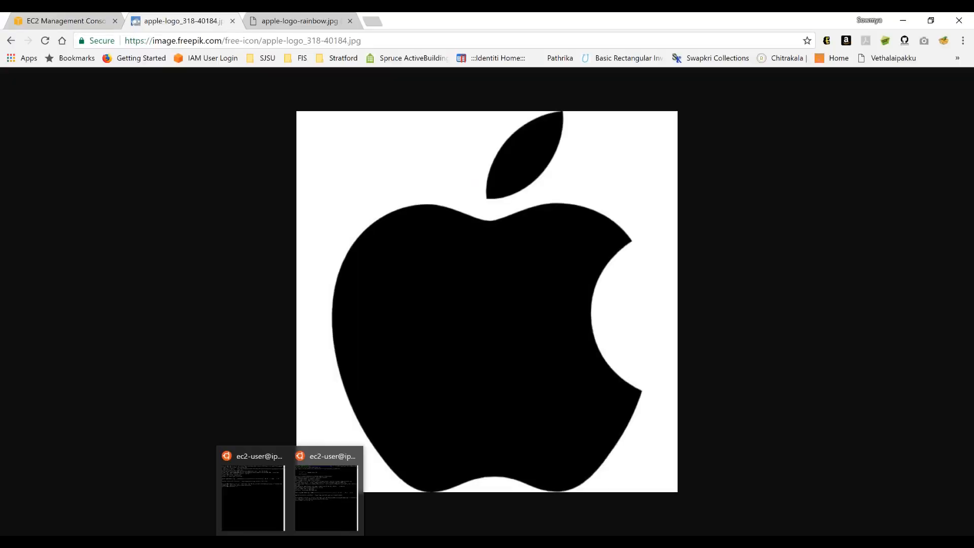
pyautogui.click(339, 498)
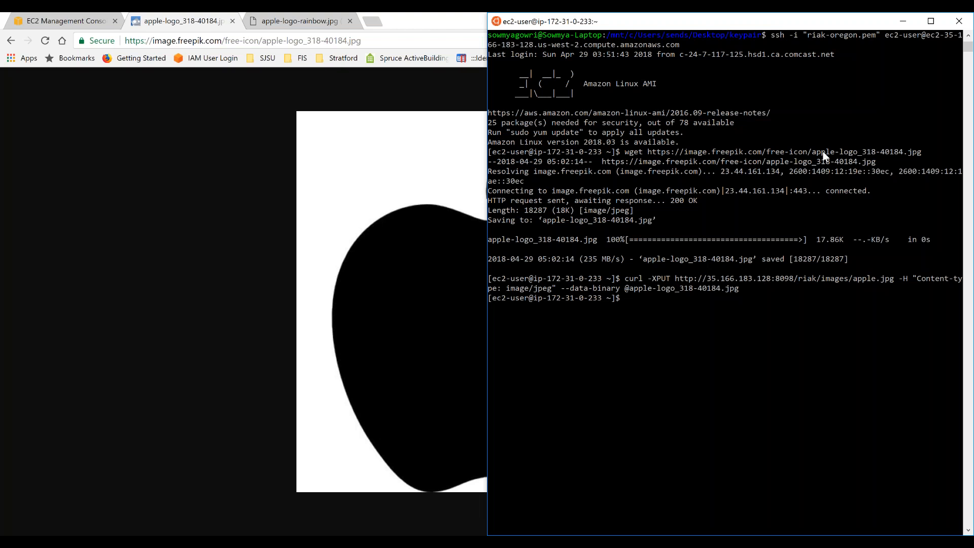
# - Switch to the AWS console in Chrome and open the VPC peering connections list for the Oregon region
pyautogui.moveTo(823, 151); pyautogui.dragTo(823, 153)
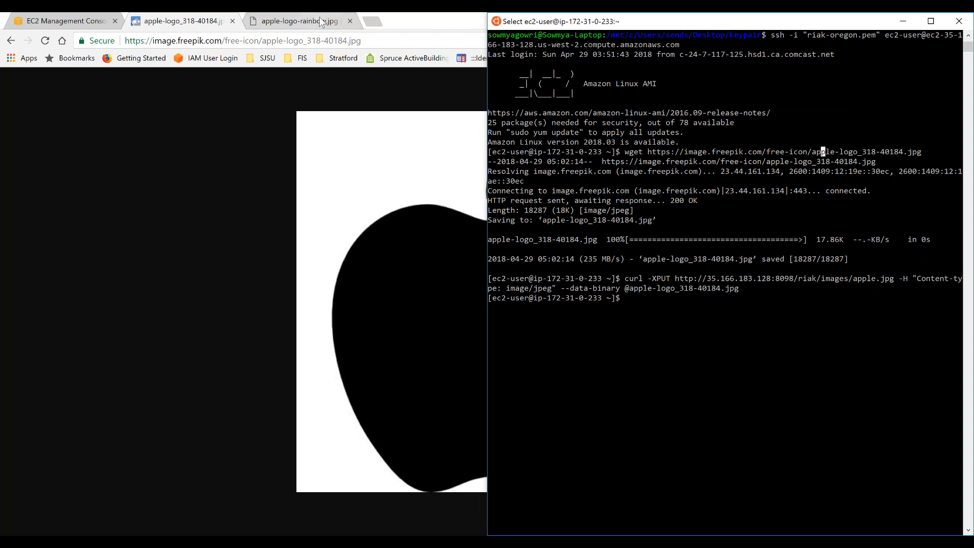
pyautogui.click(43, 17)
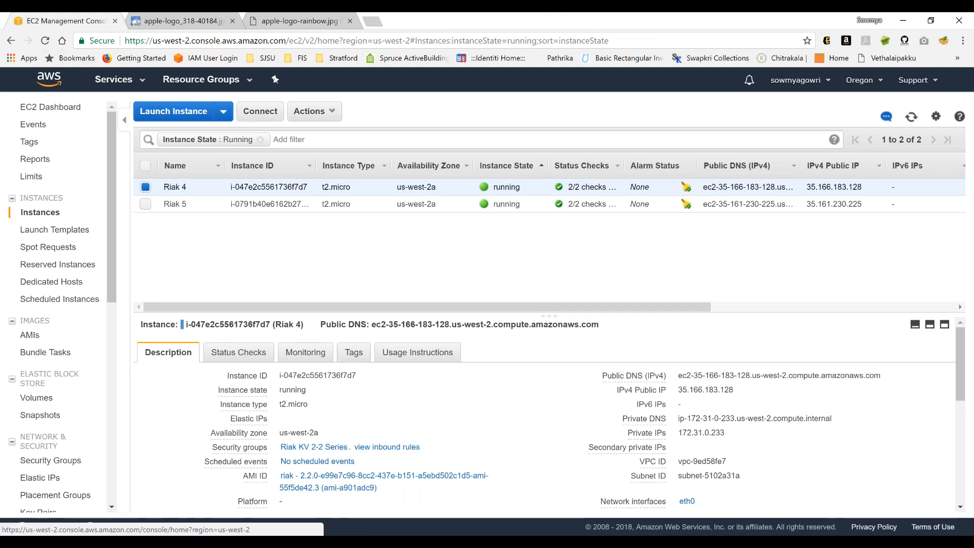
pyautogui.click(49, 79)
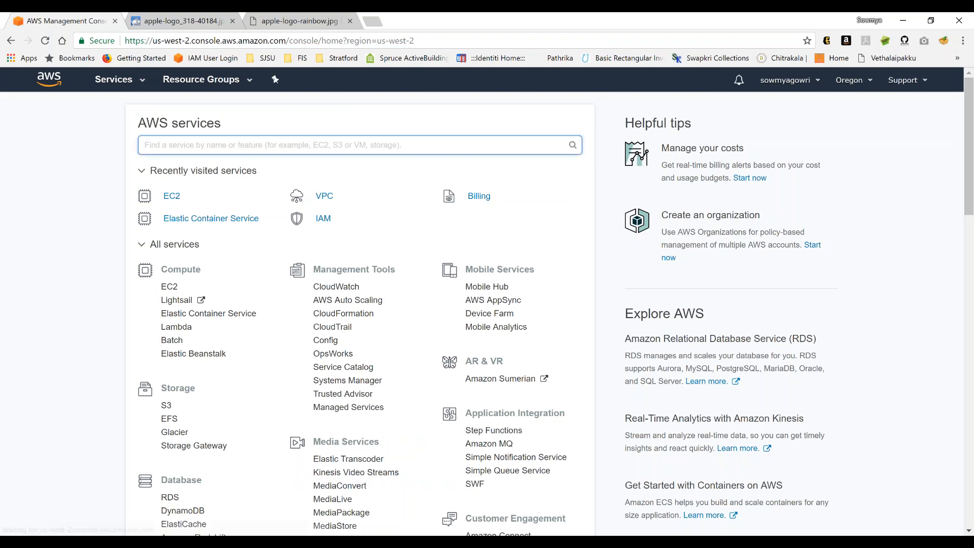
pyautogui.click(324, 196)
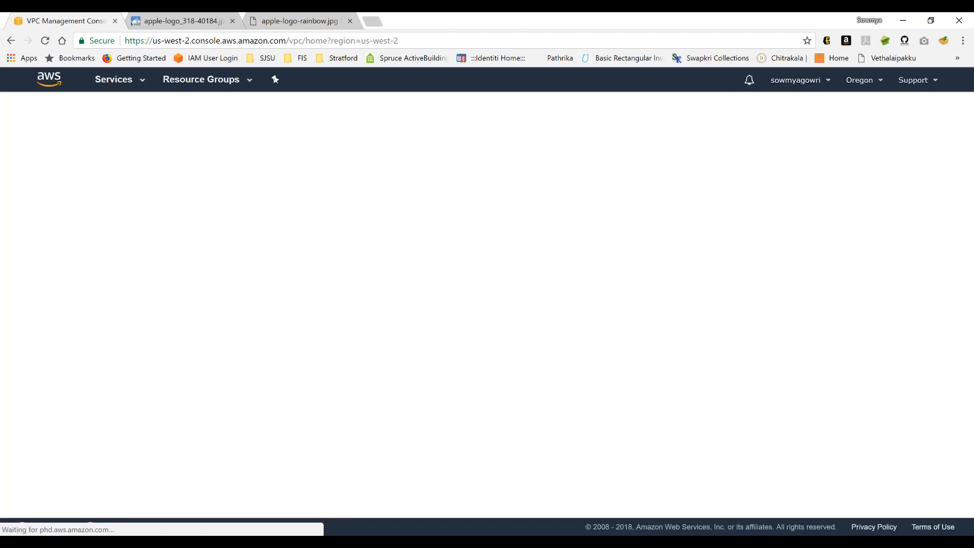
pyautogui.click(54, 415)
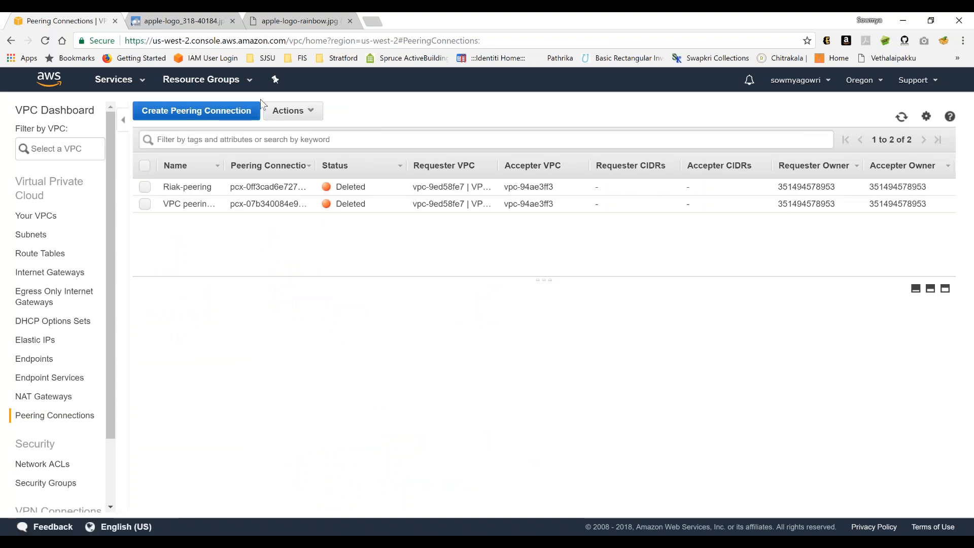
# - Start a new peering connection named Riak-VPC with vpc-9ed58fe7 (VPC-Oregon) as the requester VPC
pyautogui.click(254, 110)
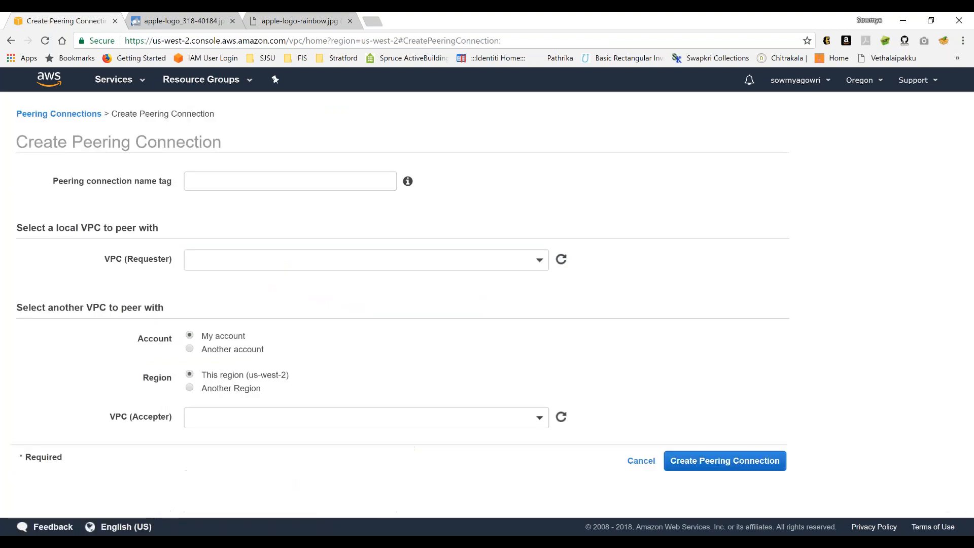
pyautogui.click(290, 181)
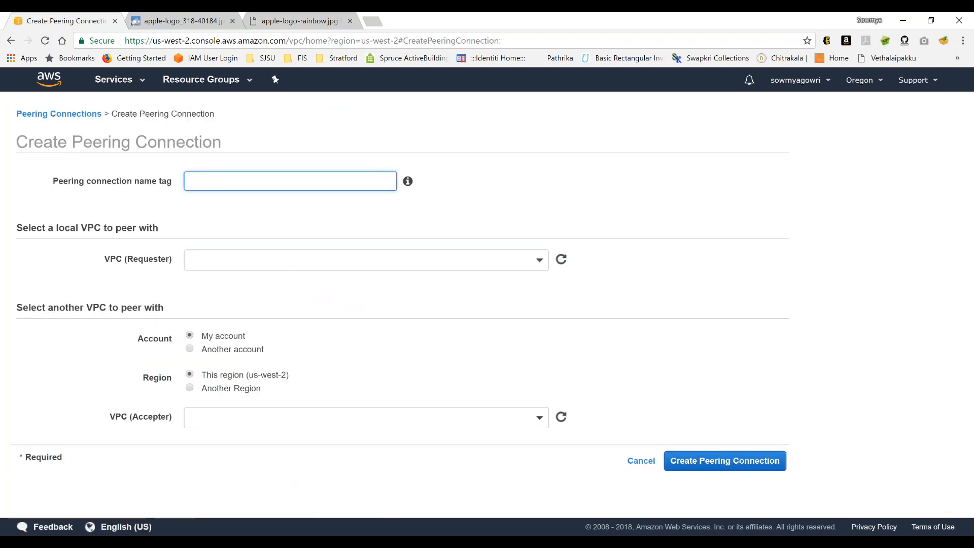
pyautogui.write('Riak')
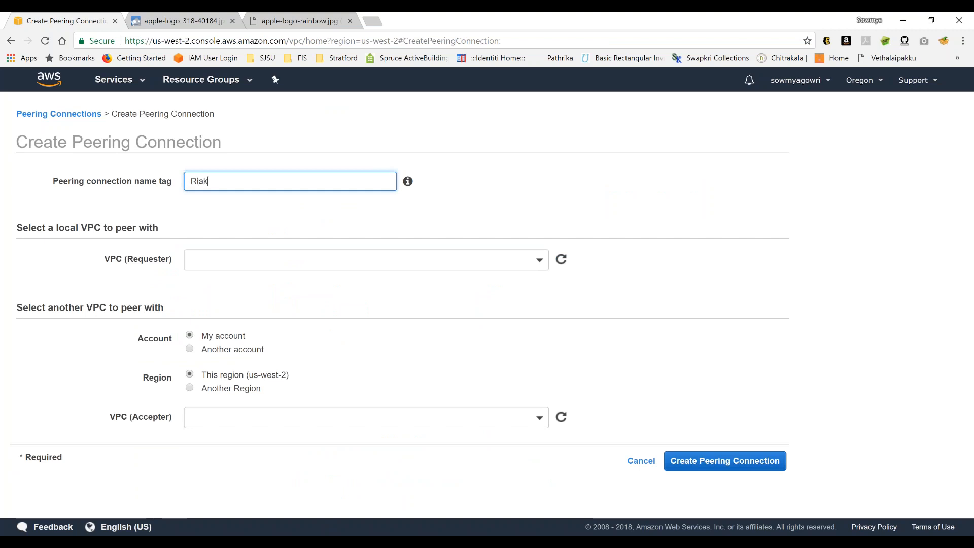
pyautogui.write('-VPC')
pyautogui.click(321, 256)
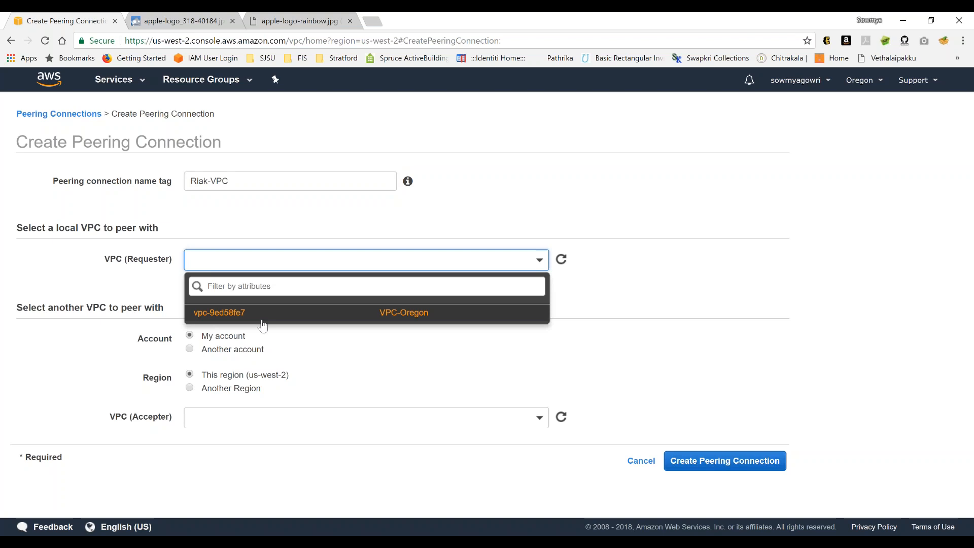
pyautogui.click(262, 312)
# - Set the peering target to another region, N. California (us-west-1), with vpc-94ae3ff3 as the accepter VPC
pyautogui.scroll(-2, 403, 368)
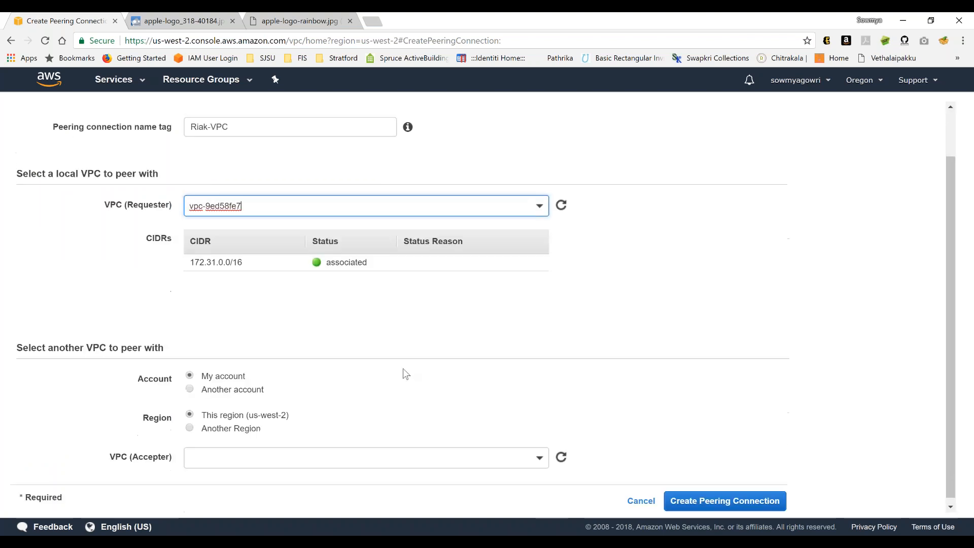
pyautogui.click(190, 424)
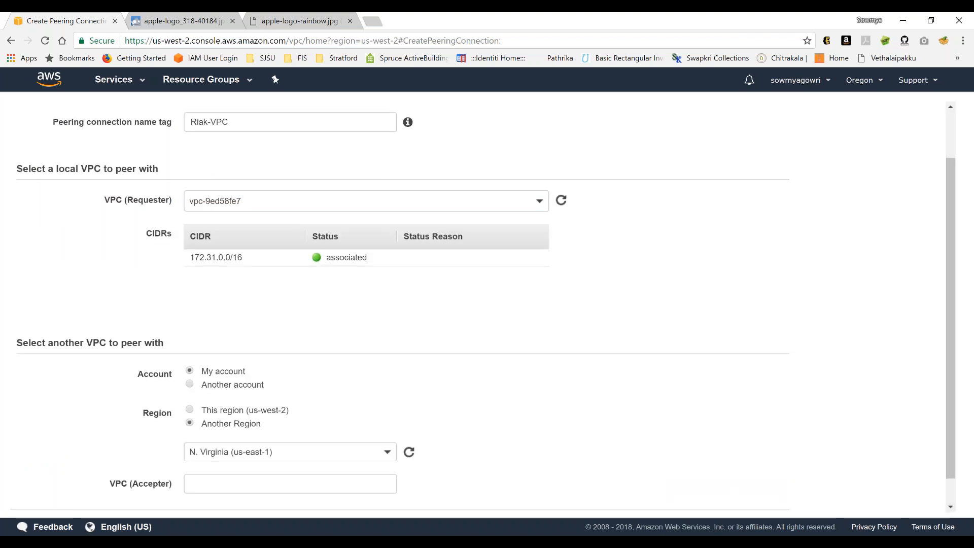
pyautogui.click(298, 459)
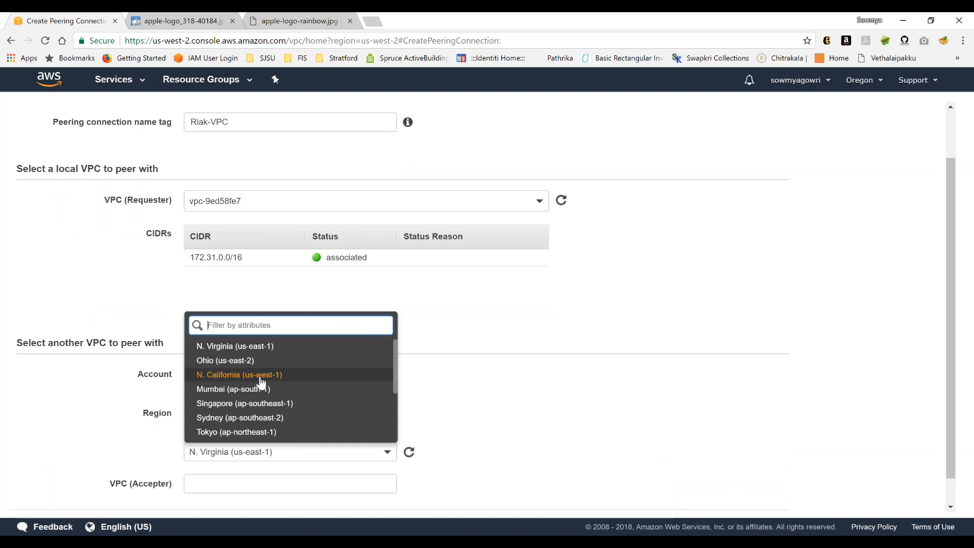
pyautogui.click(259, 375)
pyautogui.click(526, 383)
pyautogui.scroll(-1, 524, 383)
pyautogui.click(264, 454)
pyautogui.write('vpc-94ae3ff3')
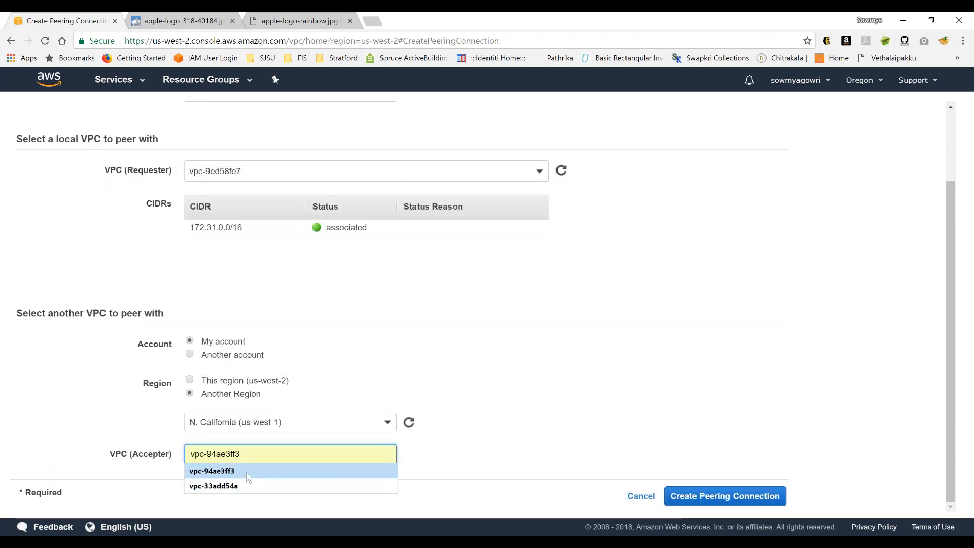
pyautogui.click(259, 471)
# - Check the accepter VPC ID against the US West entry in the Notepad details, and create the peering connection in Chrome
pyautogui.hotkey('alt', 'Tab')
pyautogui.hotkey('alt', 'Tab')
pyautogui.hotkey('alt', 'Tab')
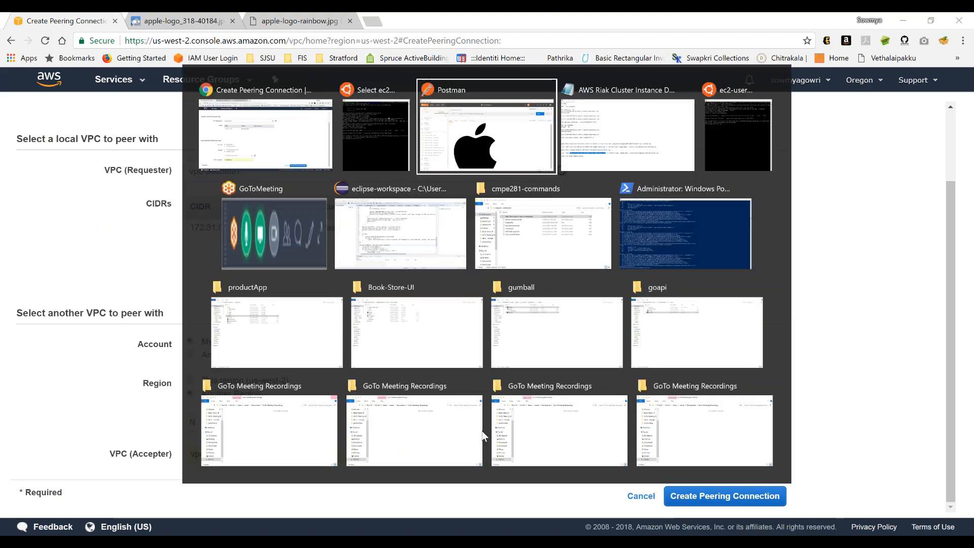
pyautogui.click(59, 68)
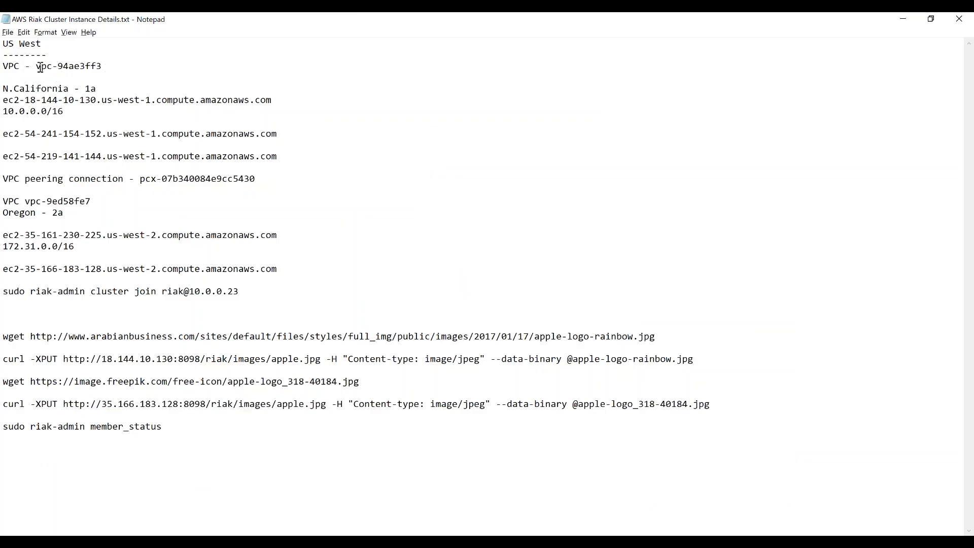
pyautogui.rightClick(41, 68)
pyautogui.press('Escape')
pyautogui.moveTo(36, 67); pyautogui.dragTo(118, 69)
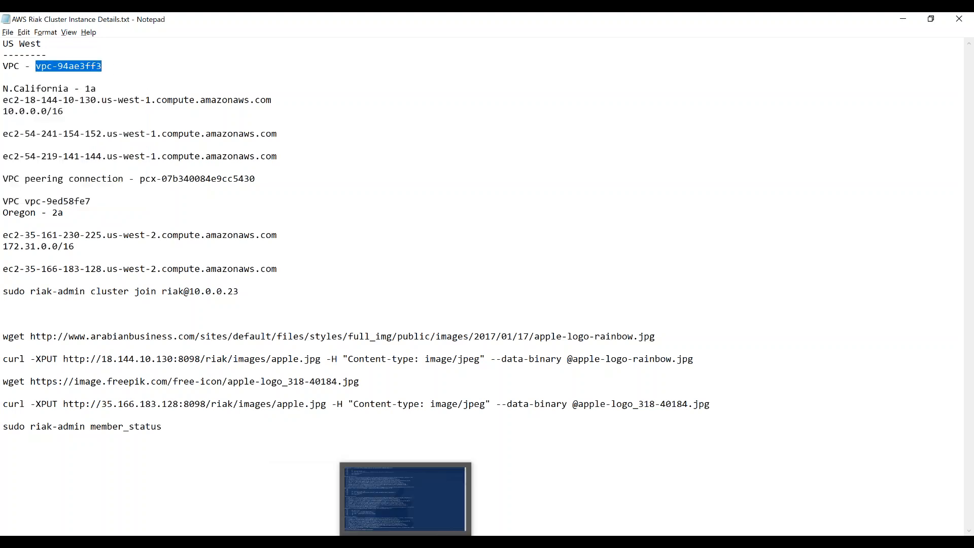
pyautogui.click(442, 542)
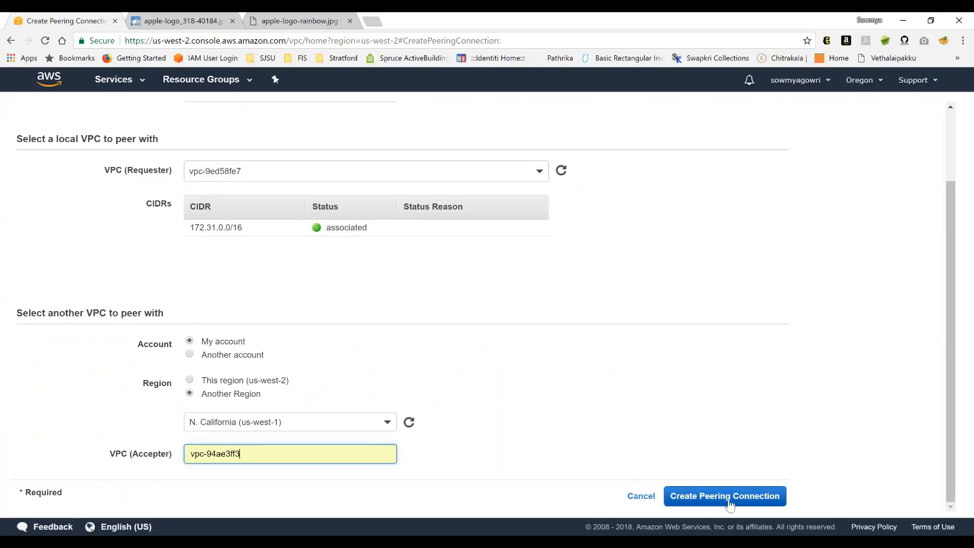
pyautogui.click(671, 497)
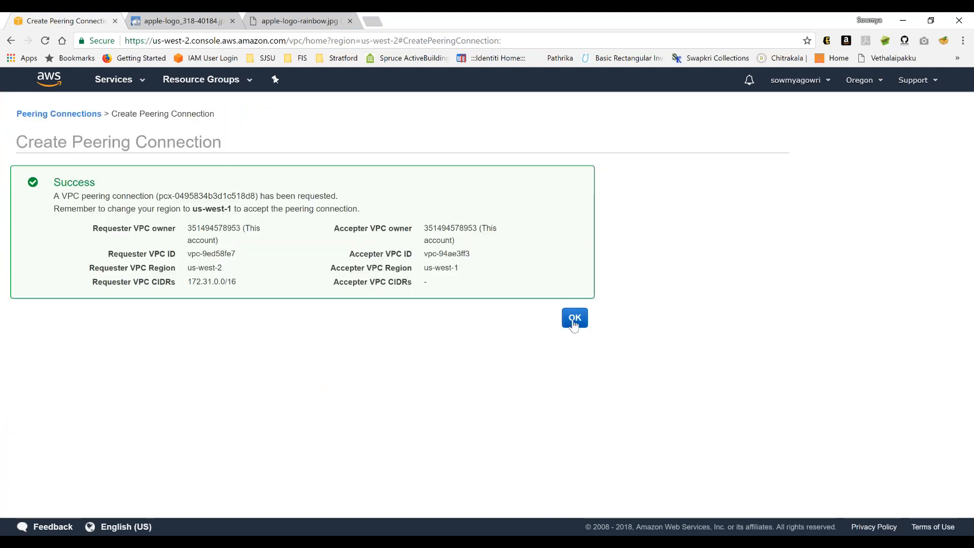
pyautogui.click(575, 318)
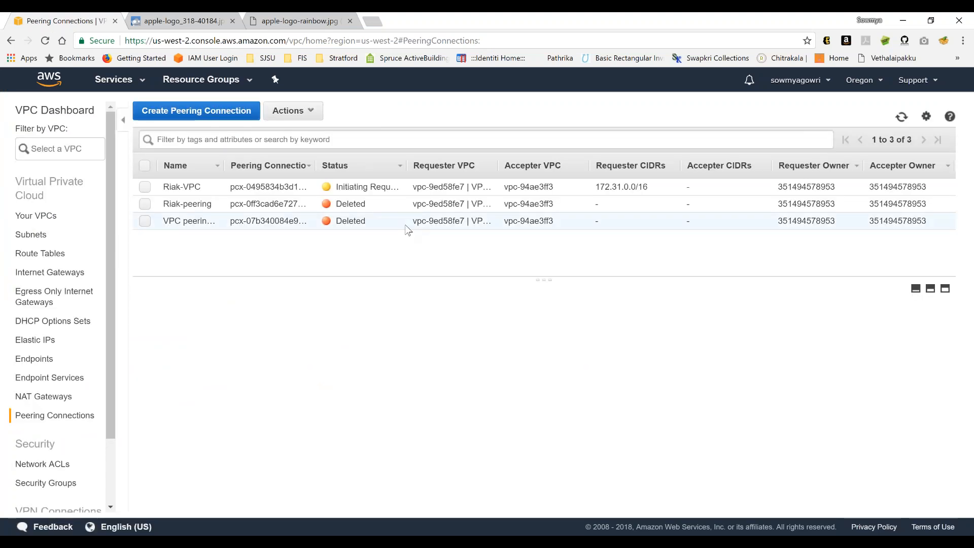
# - Switch the console to the US West (N. California) region and accept the pending peering request pcx-0495834b3d1c518d8
pyautogui.click(874, 82)
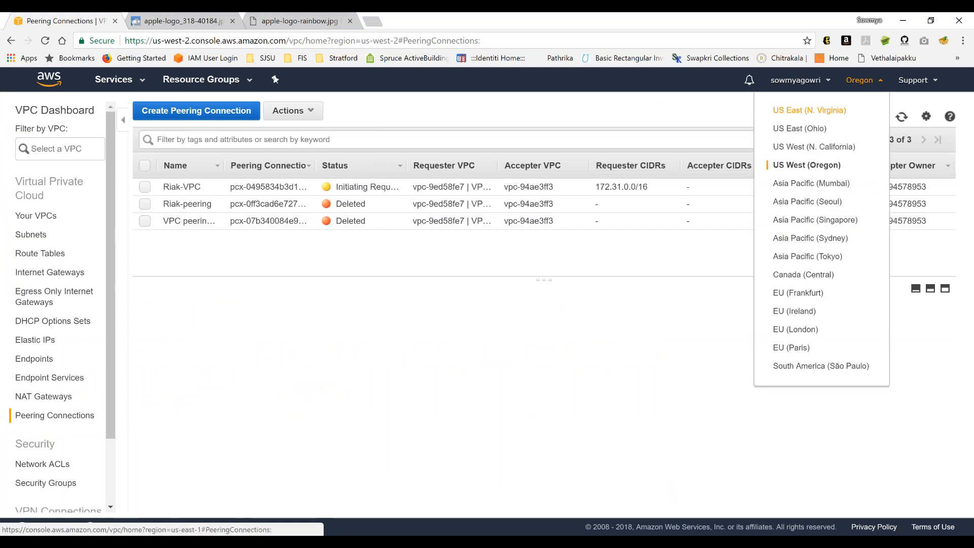
pyautogui.click(814, 147)
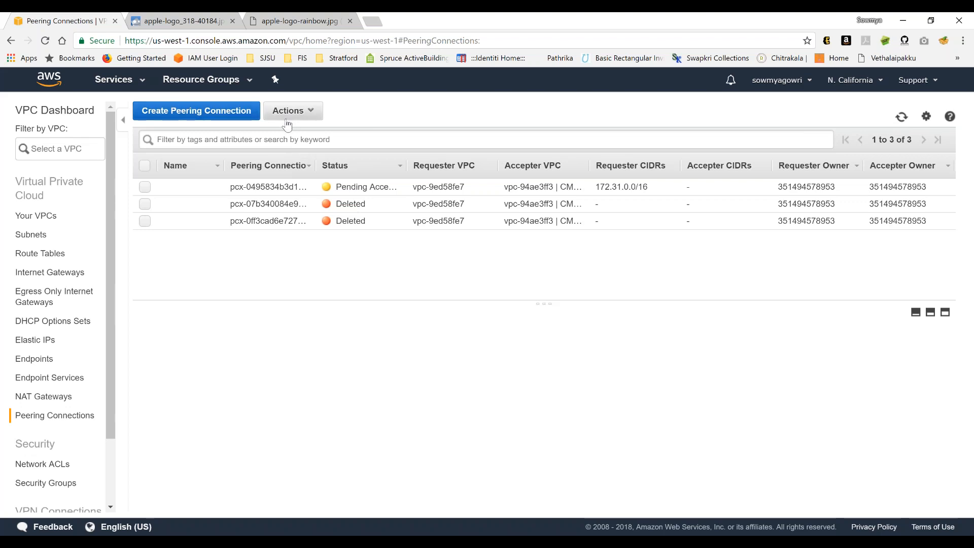
pyautogui.click(145, 189)
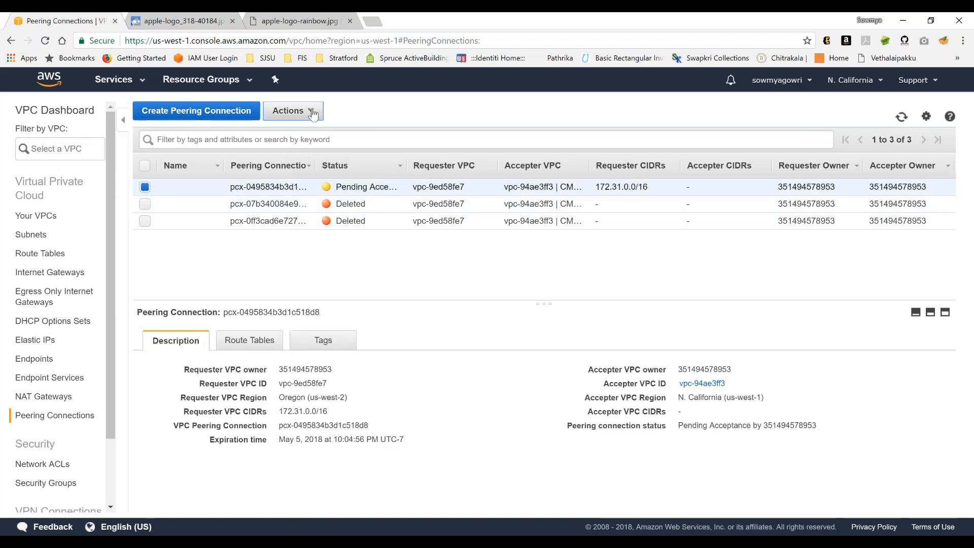
pyautogui.click(293, 110)
pyautogui.click(305, 133)
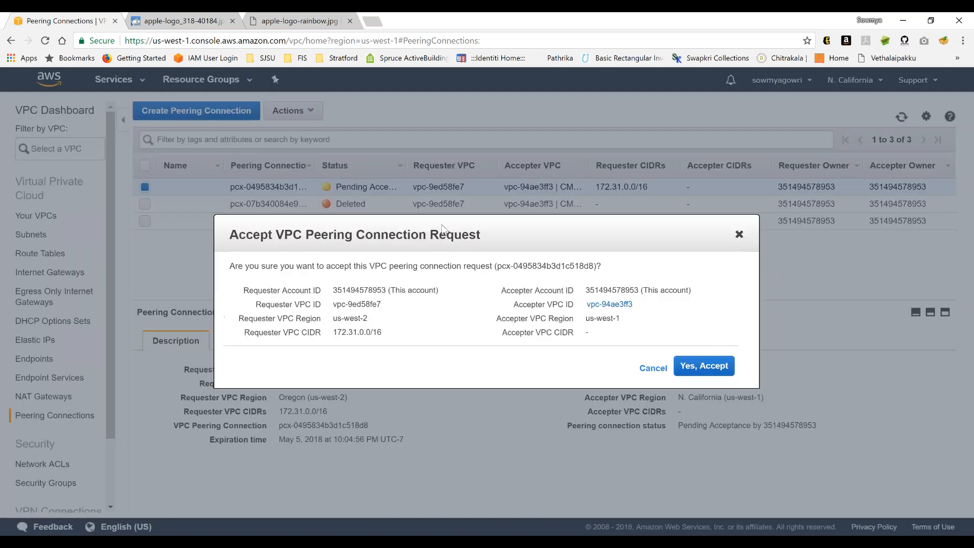
pyautogui.click(721, 369)
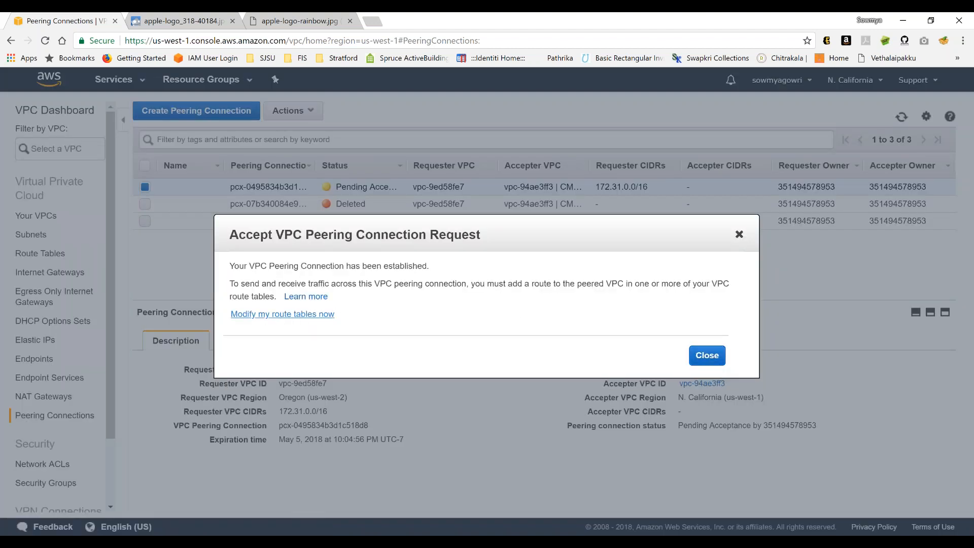
# - In N. California's main route table rtb-c0f3c9a7, set the 172.31.0.0/16 route's target to pcx-0495834b3d1c518d8 and save
pyautogui.click(298, 316)
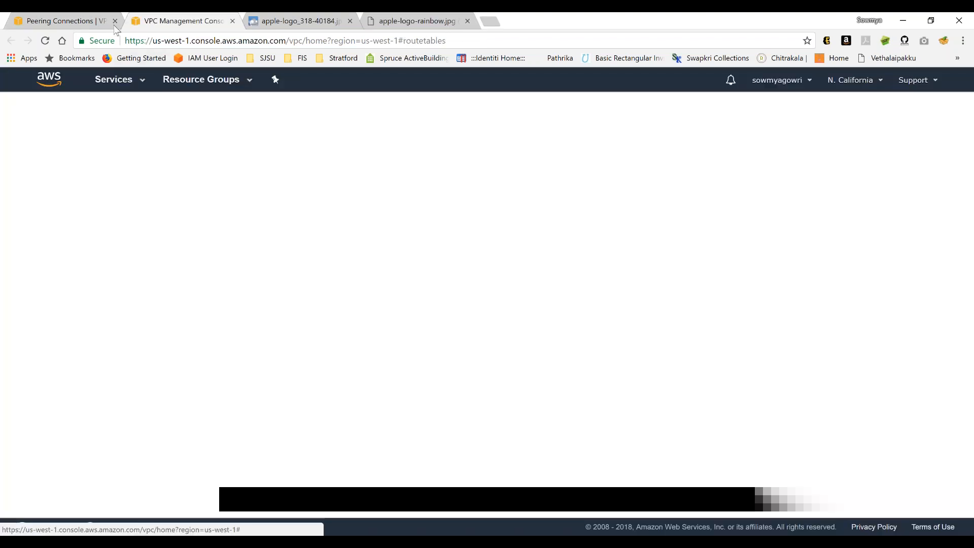
pyautogui.click(115, 21)
pyautogui.click(322, 209)
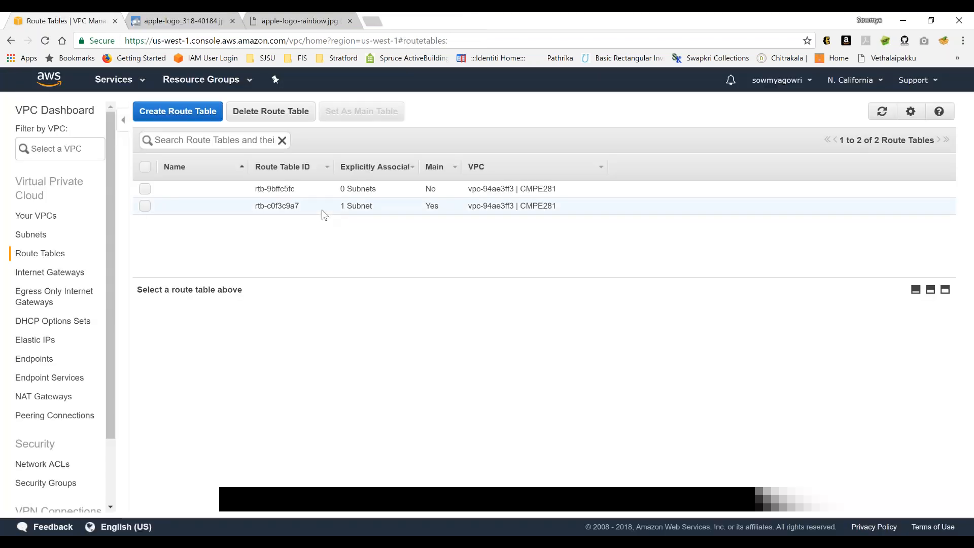
pyautogui.click(246, 317)
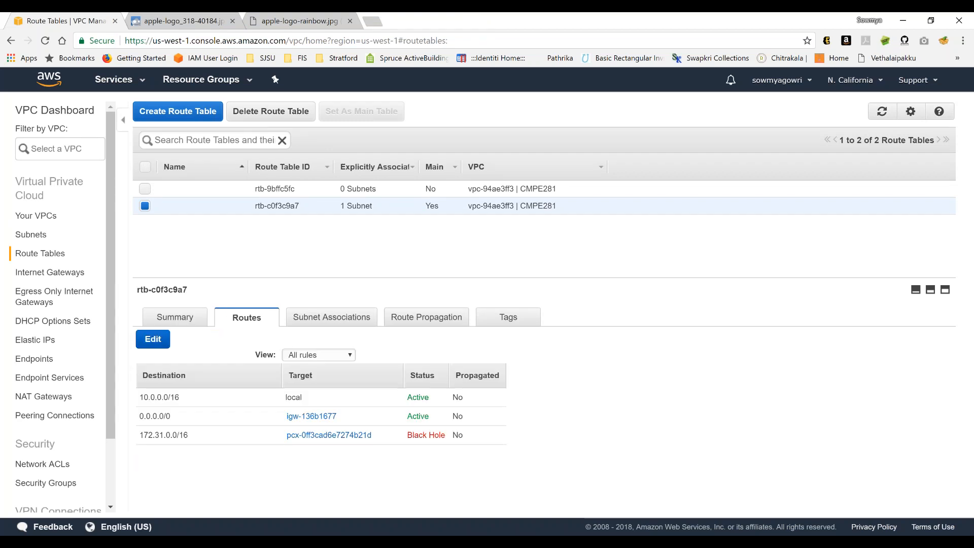
pyautogui.click(153, 339)
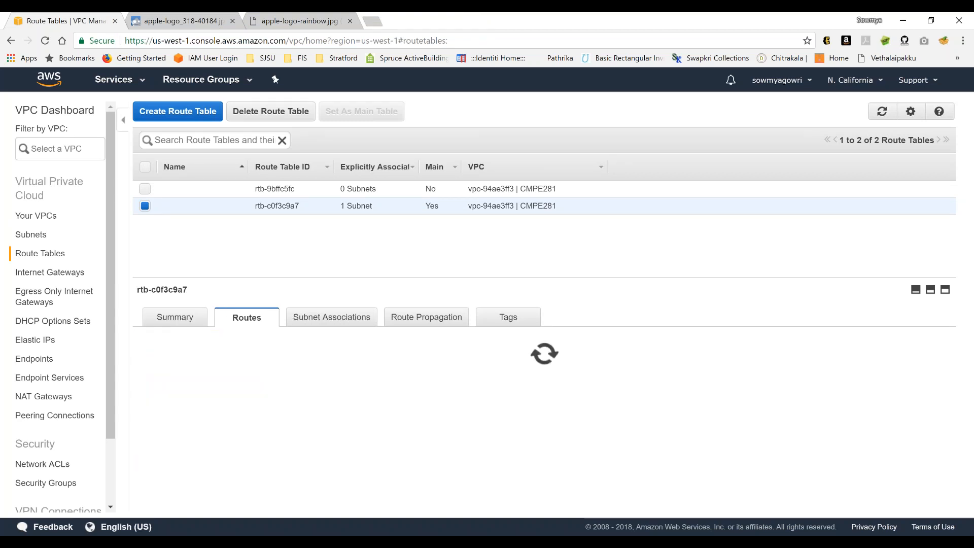
pyautogui.tripleClick(362, 436)
pyautogui.press('BackSpace')
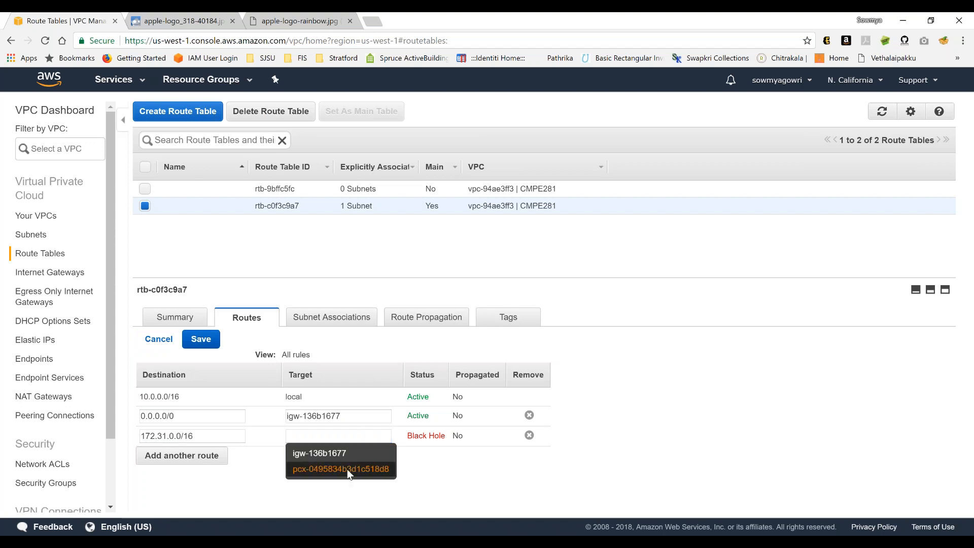
pyautogui.click(352, 471)
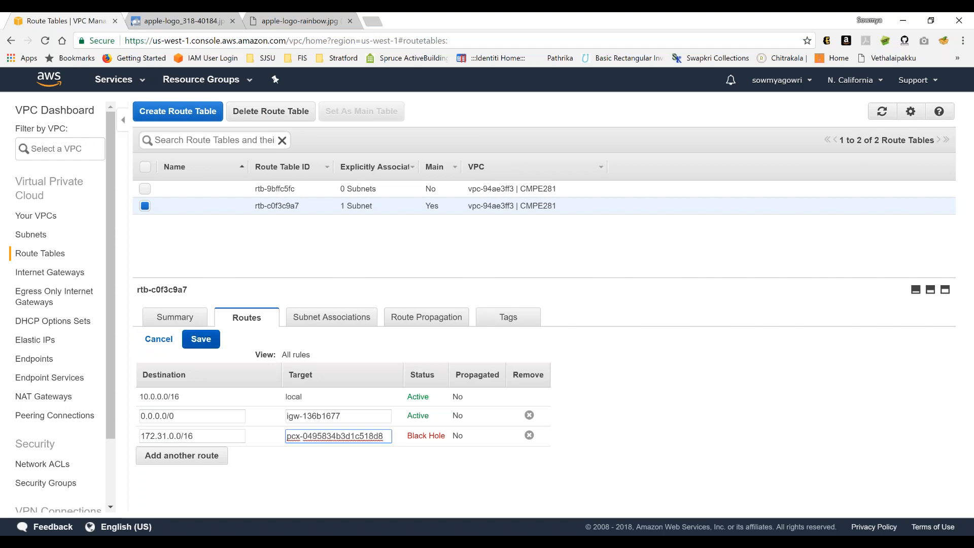
pyautogui.click(201, 339)
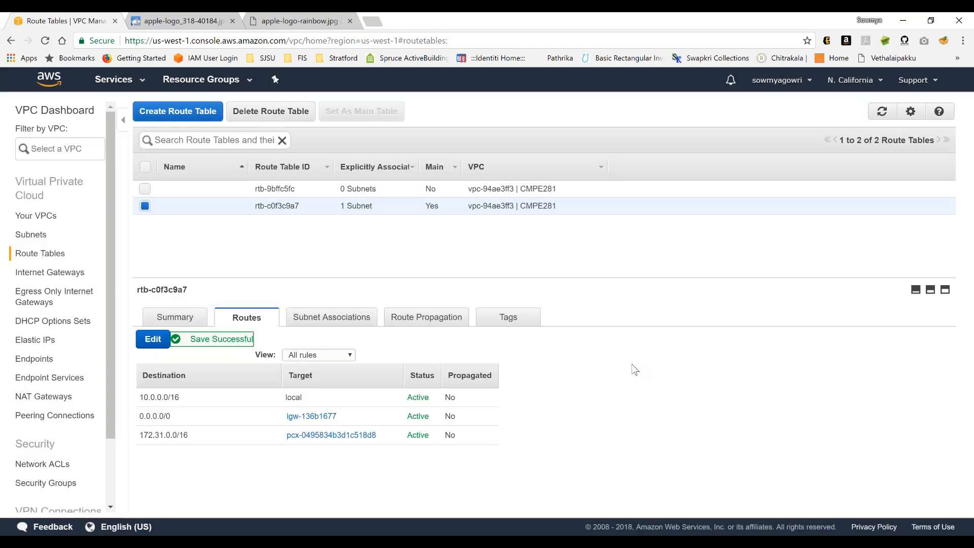
# - In the Oregon region's main route table rtb-9acb92e2, set the 10.0.0.0/16 route's target to pcx-0495834b3d1c518d8 and save
pyautogui.click(852, 80)
pyautogui.click(794, 172)
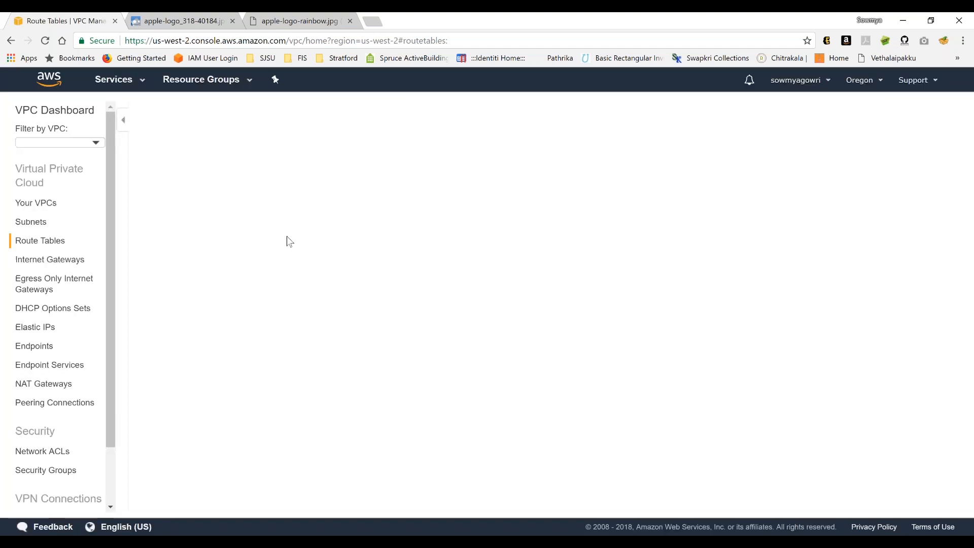
pyautogui.click(145, 206)
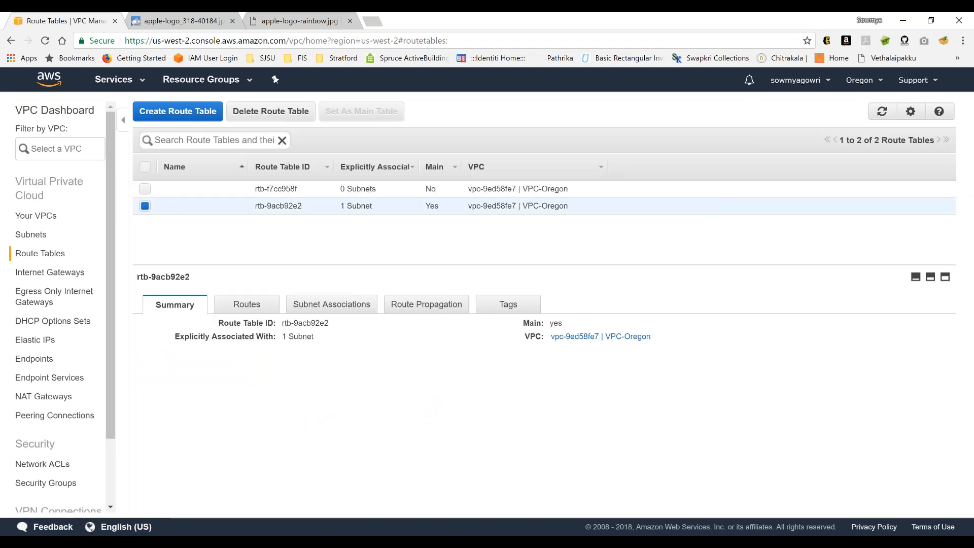
pyautogui.click(246, 304)
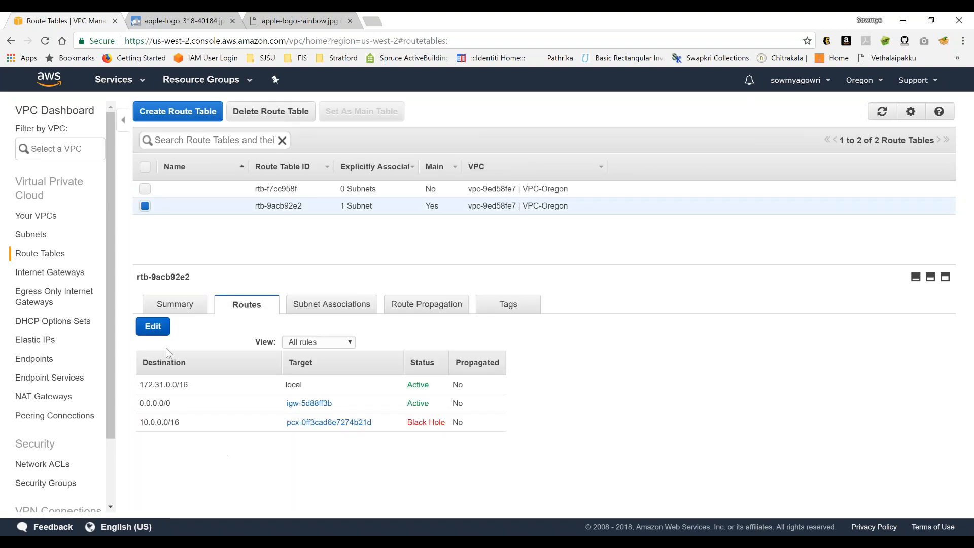
pyautogui.click(154, 326)
pyautogui.tripleClick(345, 426)
pyautogui.write('pcx-0495834b3d1c518d8')
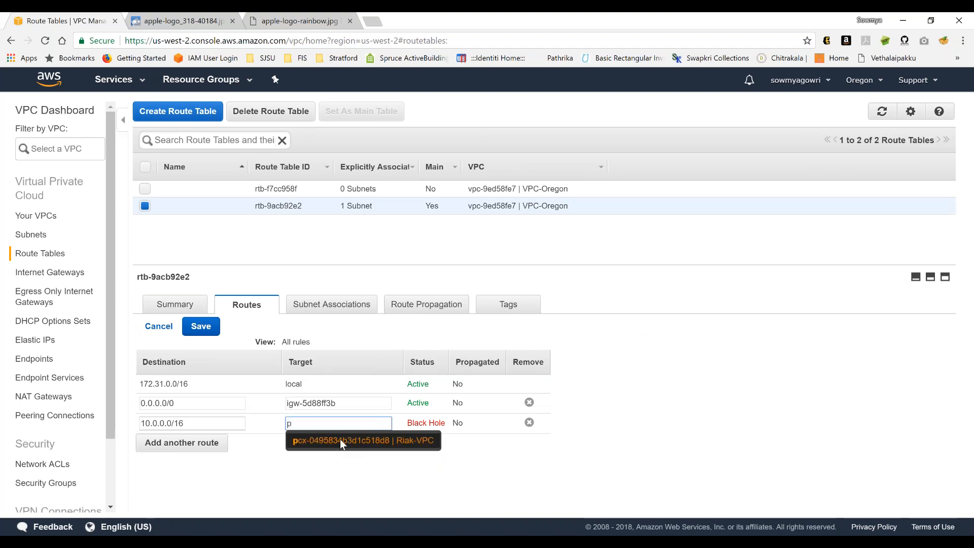
pyautogui.click(340, 440)
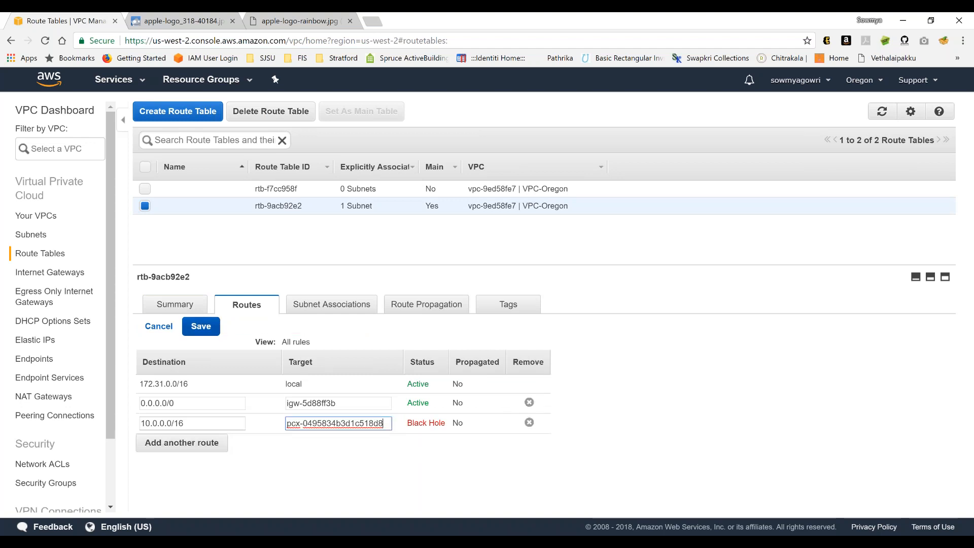
pyautogui.click(201, 327)
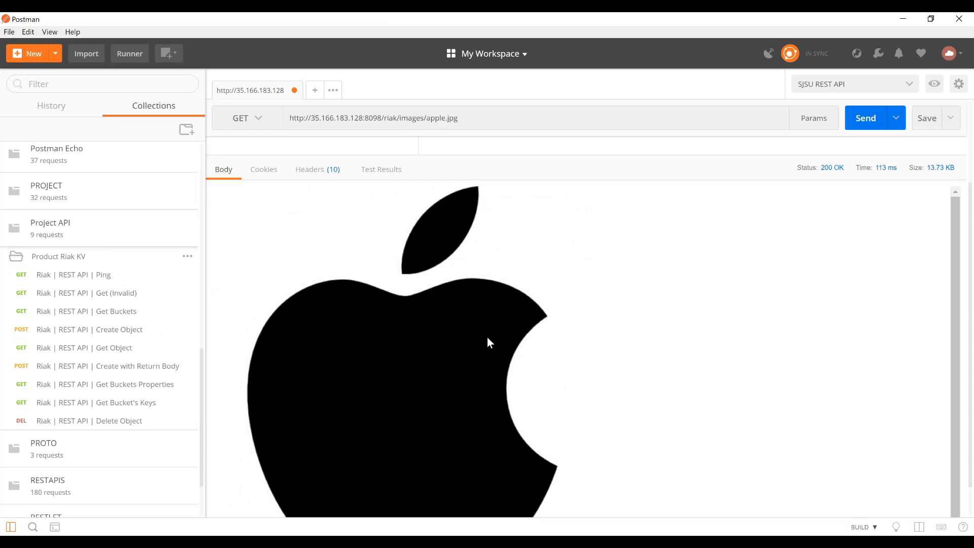
pyautogui.hotkey('alt', 'Tab')
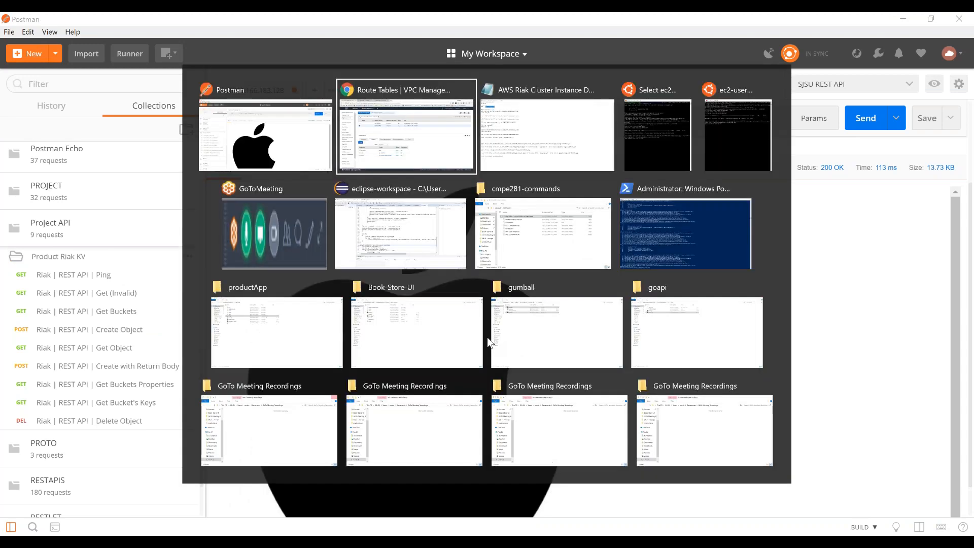
pyautogui.hotkey('alt', 'Tab')
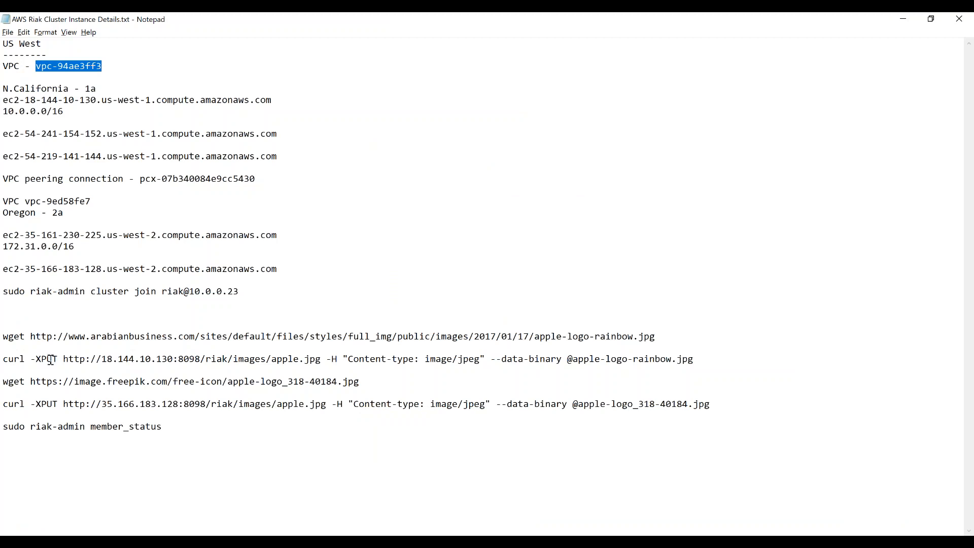
pyautogui.click(103, 359)
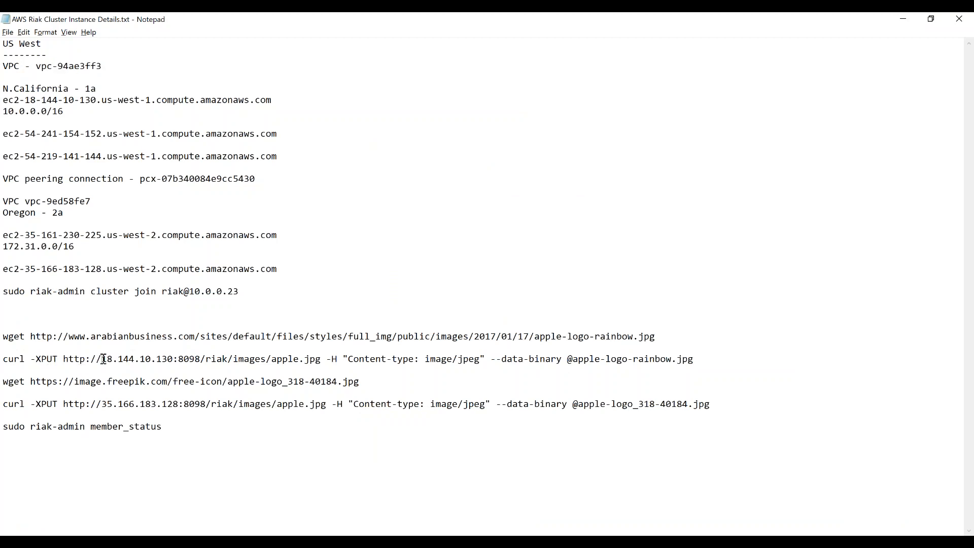
pyautogui.moveTo(64, 361); pyautogui.dragTo(321, 360)
pyautogui.click(321, 361)
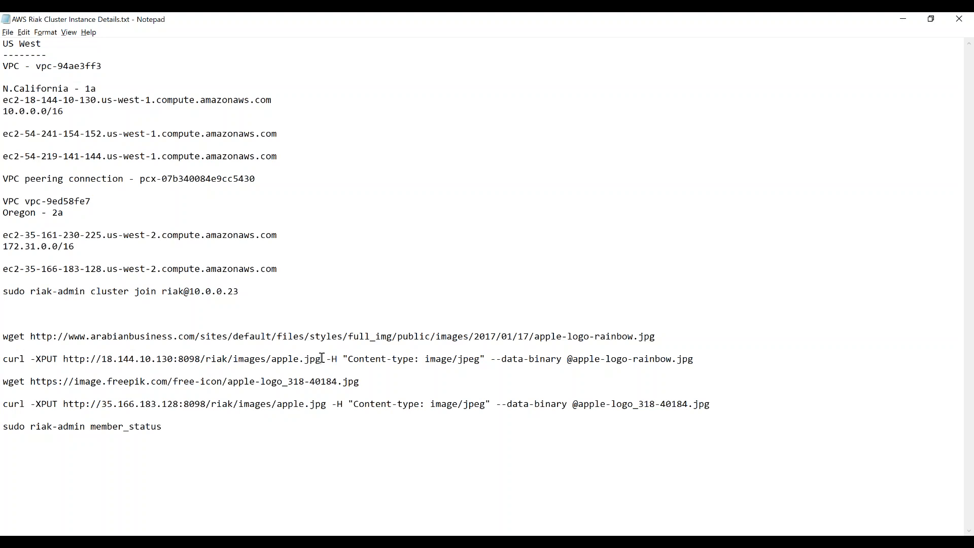
pyautogui.keyDown('shift'); pyautogui.click(64, 356); pyautogui.keyUp('shift')
pyautogui.hotkey('ctrl', 'c')
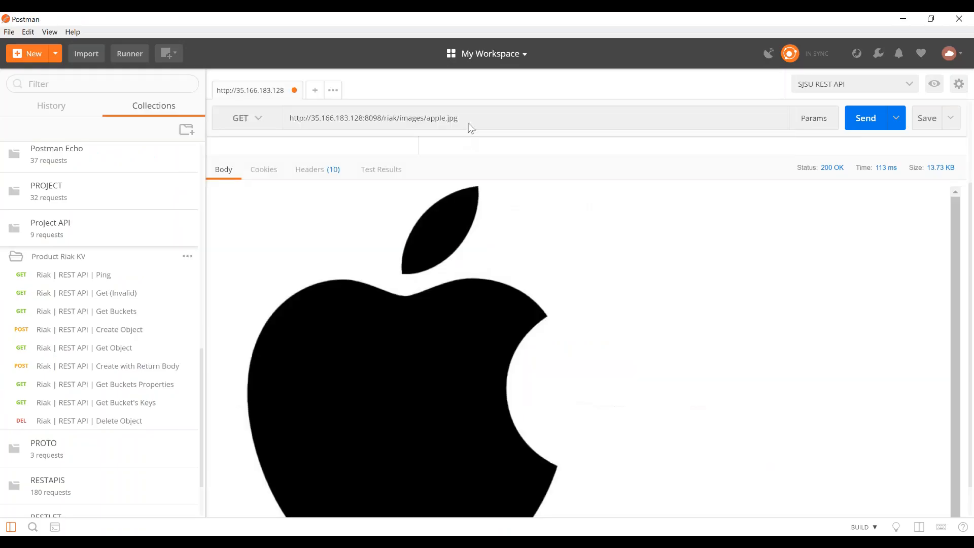
pyautogui.click(470, 127)
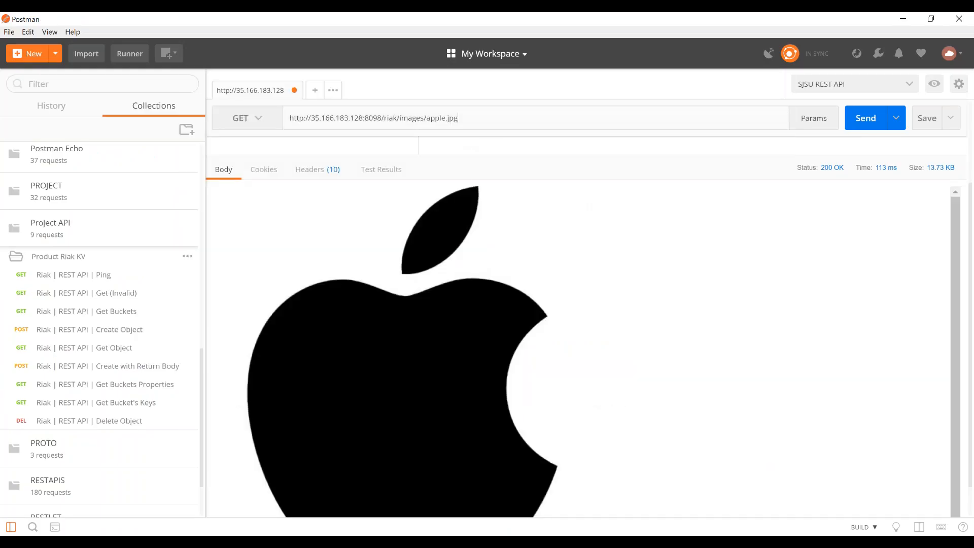
pyautogui.hotkey('ctrl', 'a')
pyautogui.hotkey('ctrl', 'v')
pyautogui.click(867, 121)
pyautogui.click(870, 121)
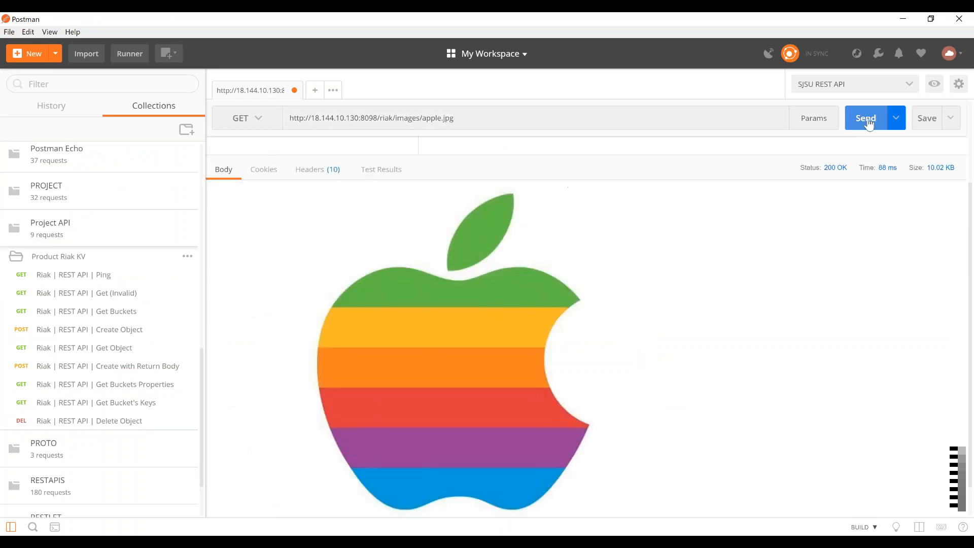
pyautogui.click(861, 121)
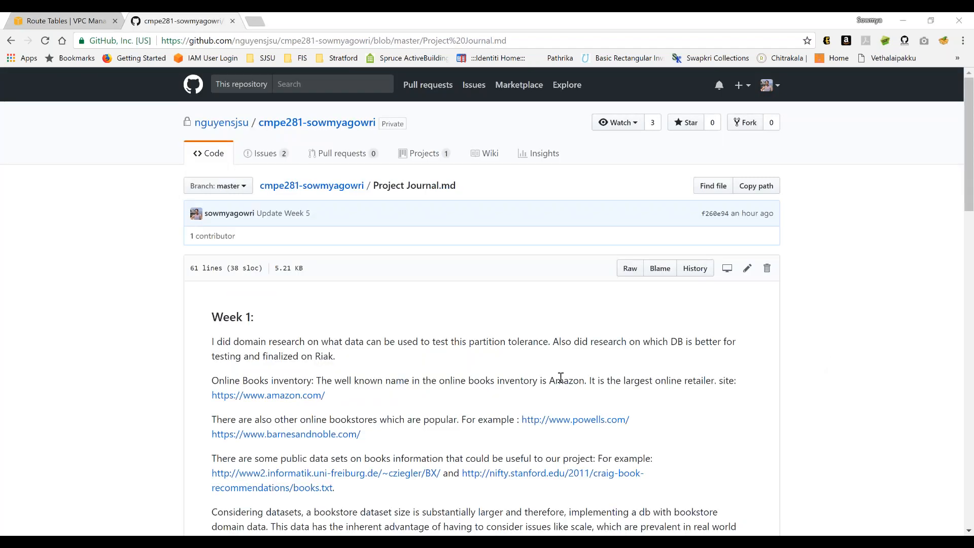
# - Read the Week 1 and Week 2 entries of Project Journal.md on GitHub, covering dataset research and partition tolerance
pyautogui.scroll(-3, 561, 378)
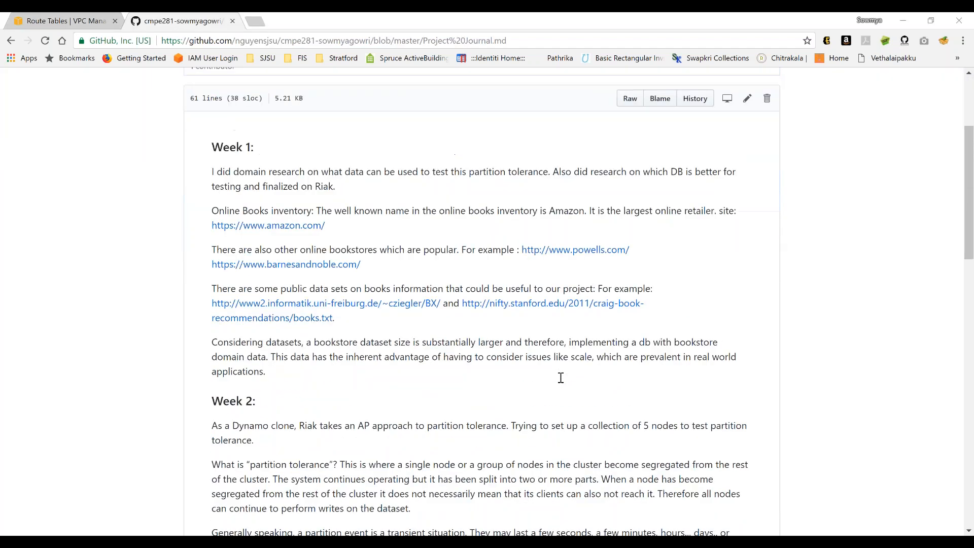
pyautogui.scroll(1, 561, 378)
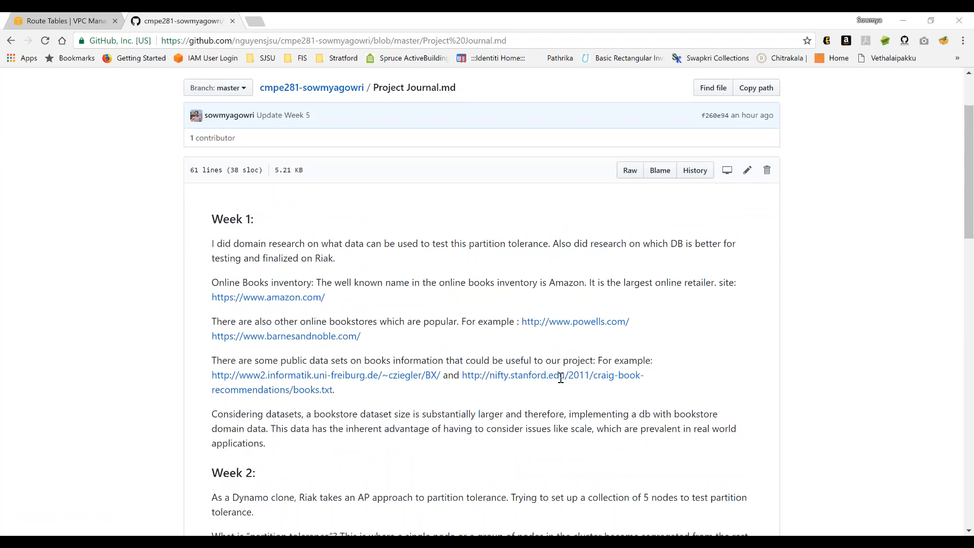
pyautogui.scroll(-1, 561, 378)
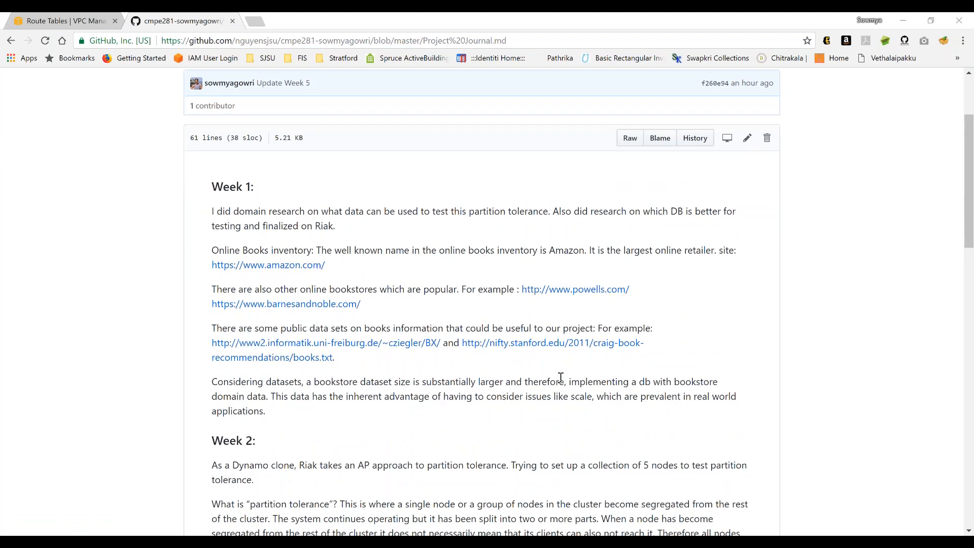
pyautogui.scroll(-1, 561, 378)
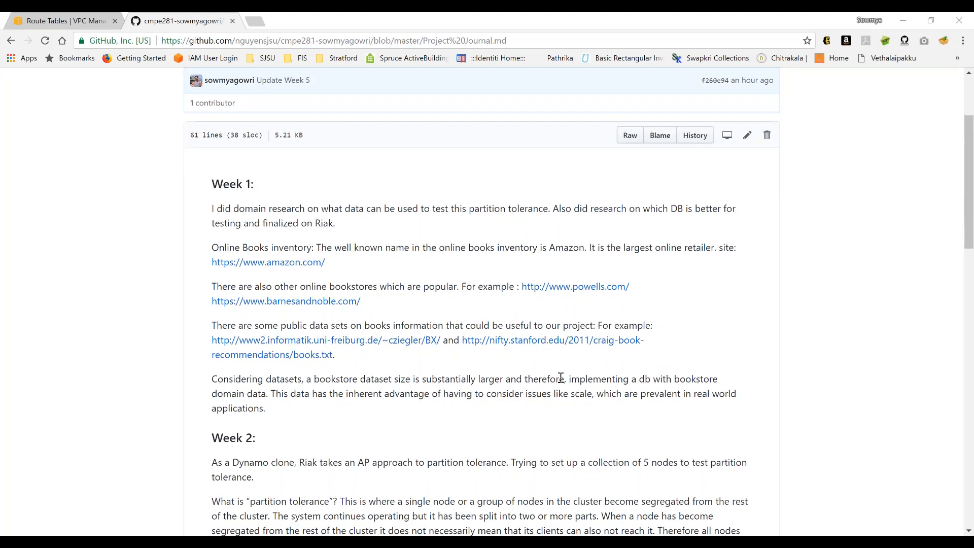
pyautogui.scroll(-1, 561, 378)
pyautogui.scroll(-1, 560, 379)
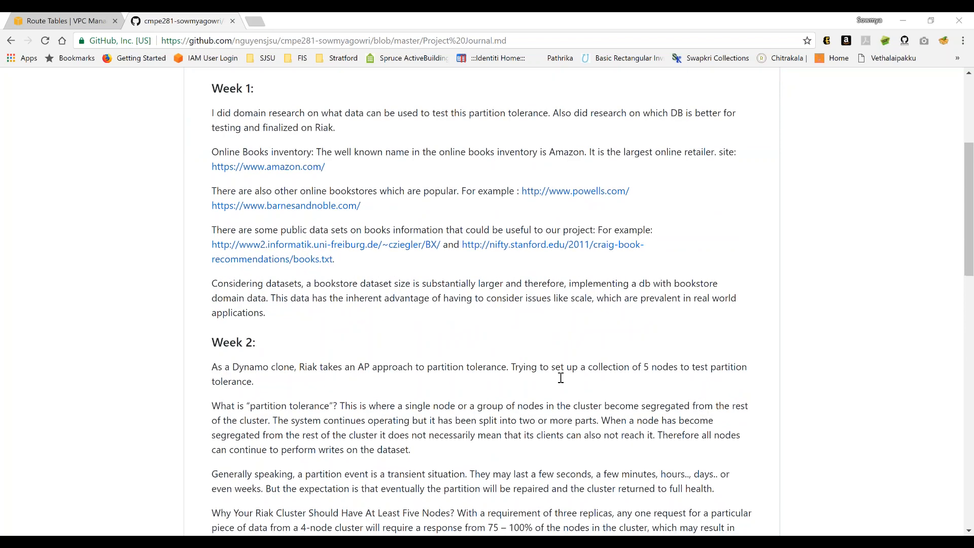
pyautogui.scroll(-1, 561, 378)
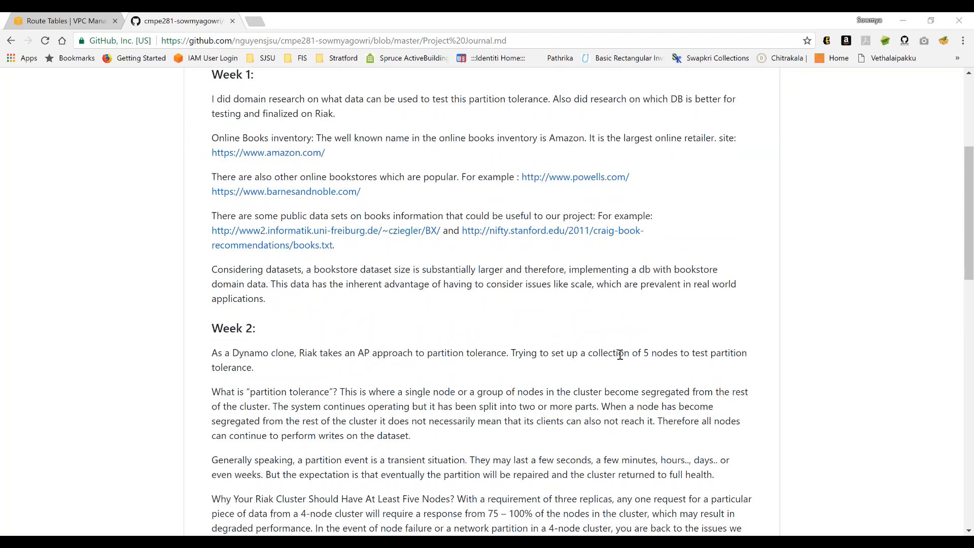
pyautogui.scroll(1, 525, 194)
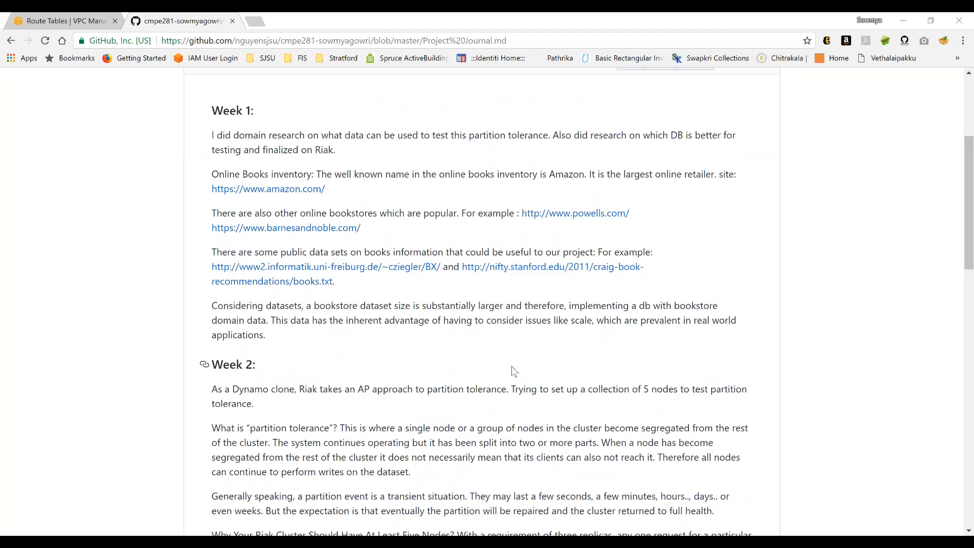
pyautogui.scroll(-5, 512, 371)
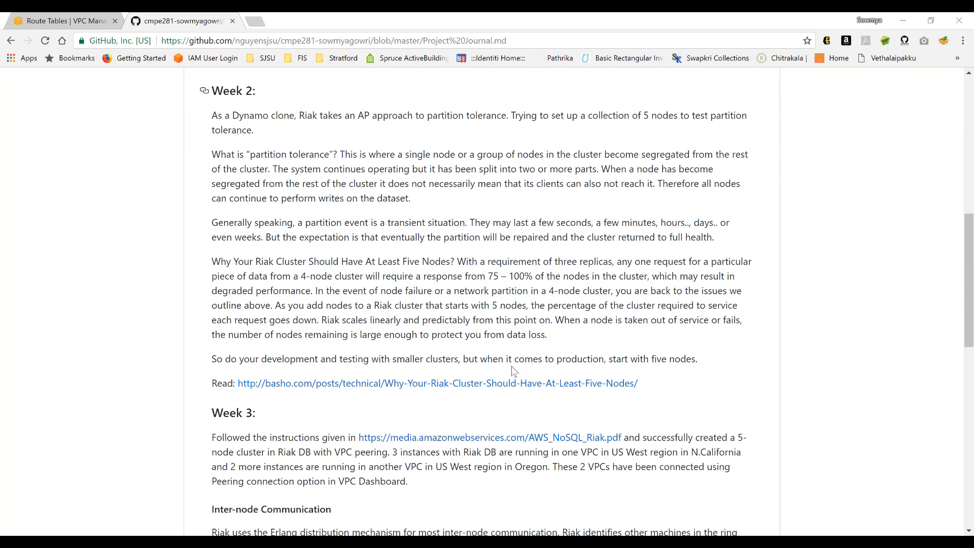
pyautogui.scroll(1, 513, 367)
pyautogui.scroll(1, 513, 367)
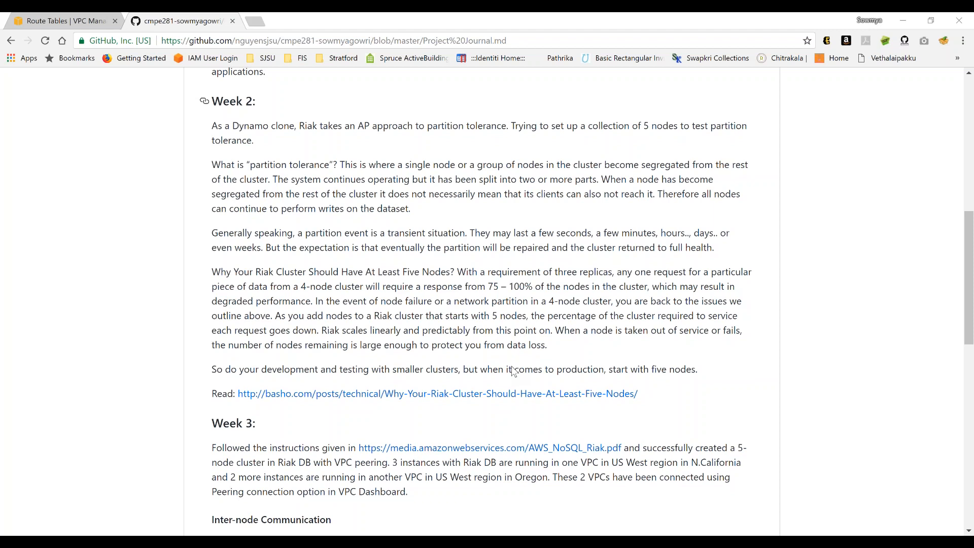
# - Review the journal's Week 3 to Week 5 entries on cluster setup, inter-node communication, partition tests and the Go API
pyautogui.scroll(-3, 514, 372)
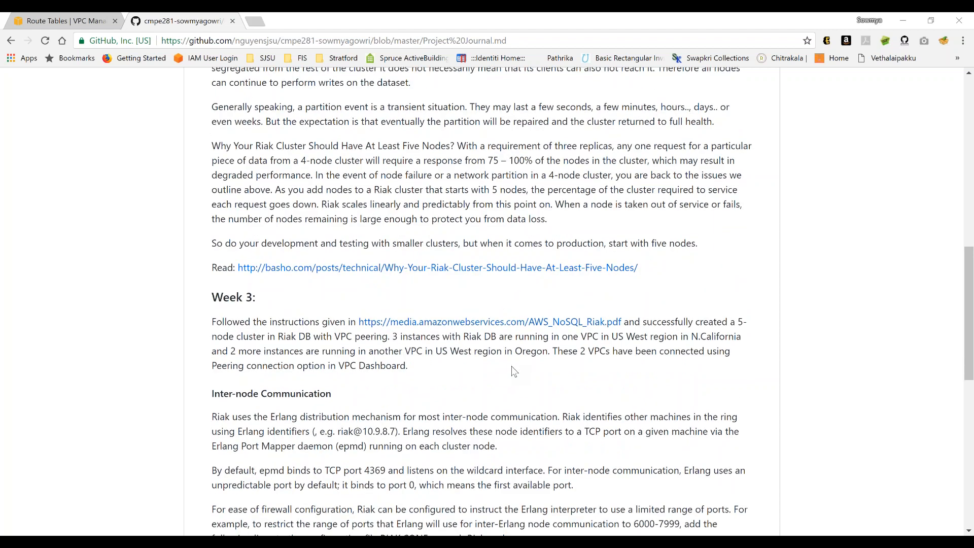
pyautogui.scroll(-4, 514, 372)
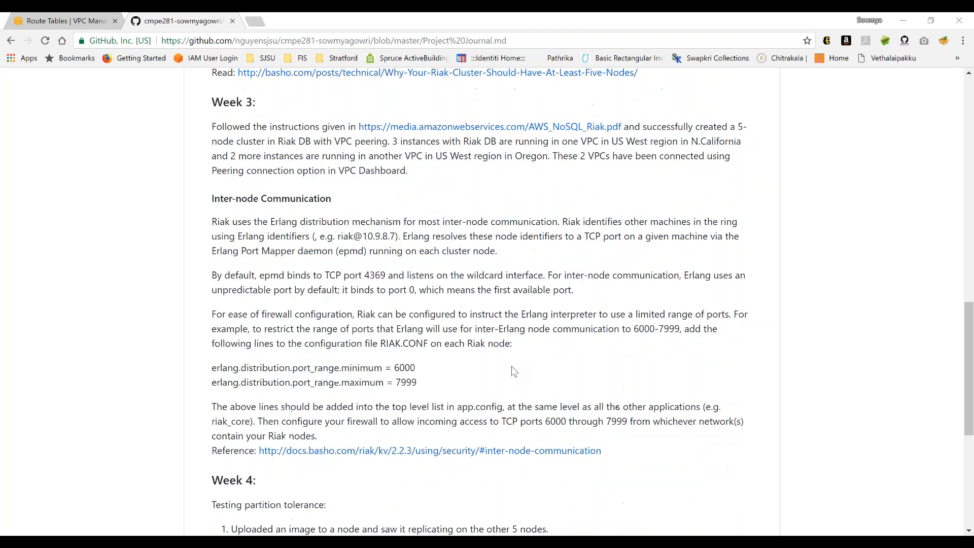
pyautogui.scroll(1, 514, 372)
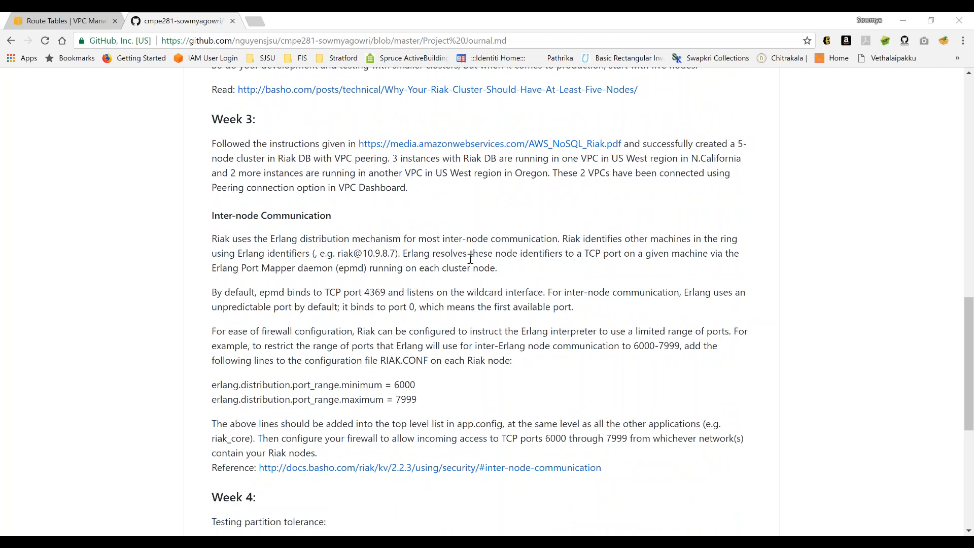
pyautogui.scroll(-1, 555, 279)
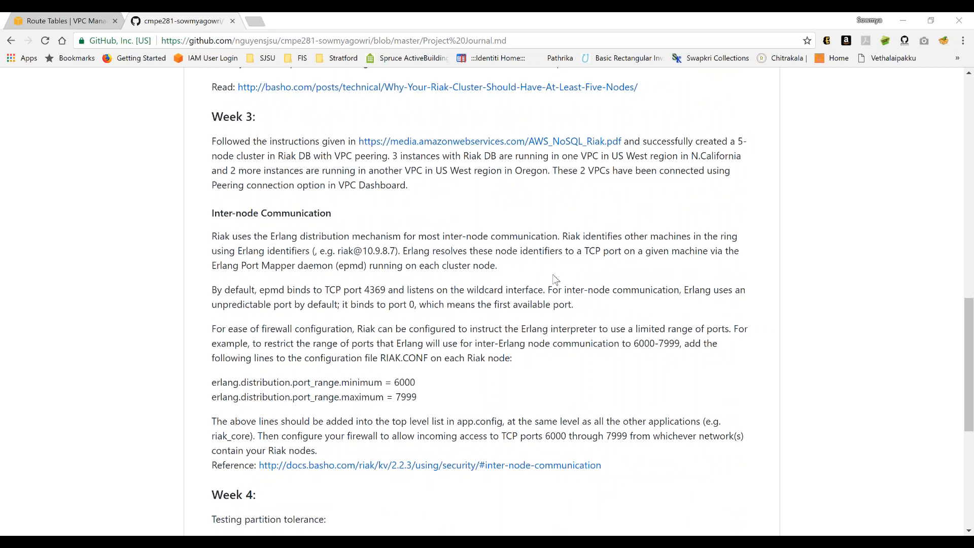
pyautogui.scroll(-1, 555, 279)
pyautogui.scroll(-1, 555, 279)
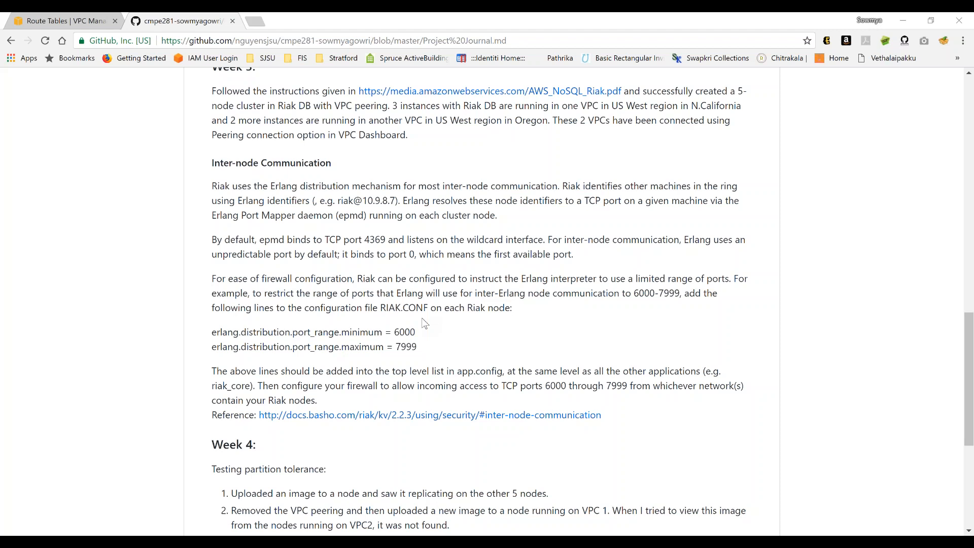
pyautogui.scroll(-3, 523, 339)
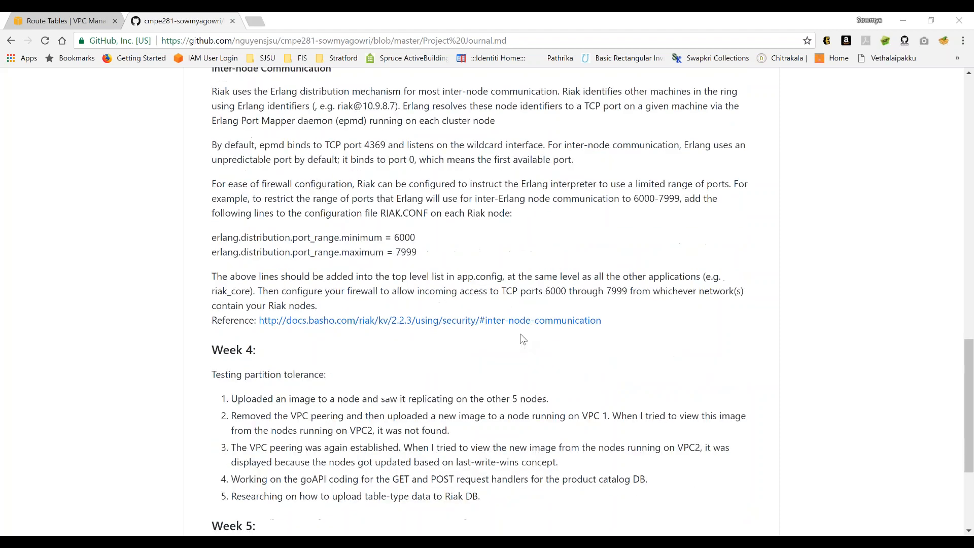
pyautogui.scroll(1, 676, 285)
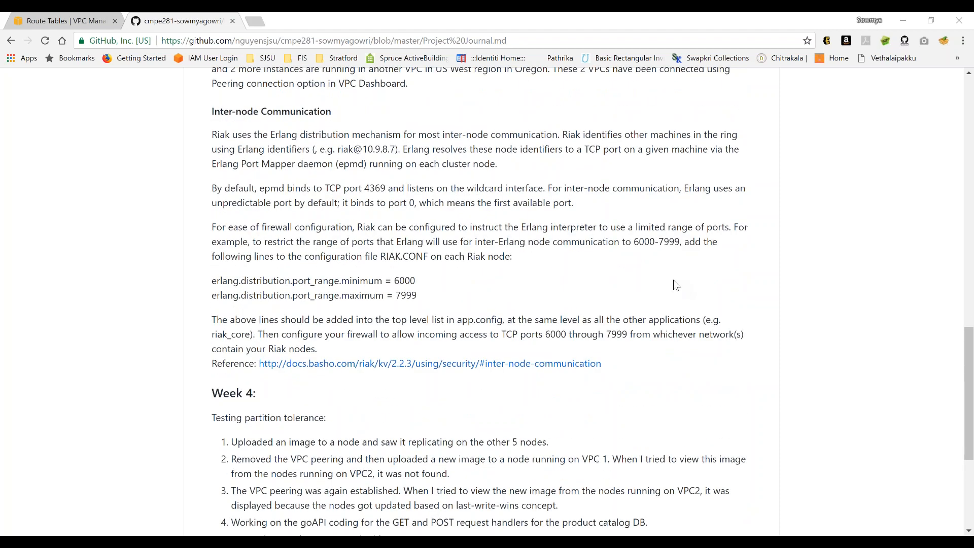
pyautogui.scroll(1, 675, 285)
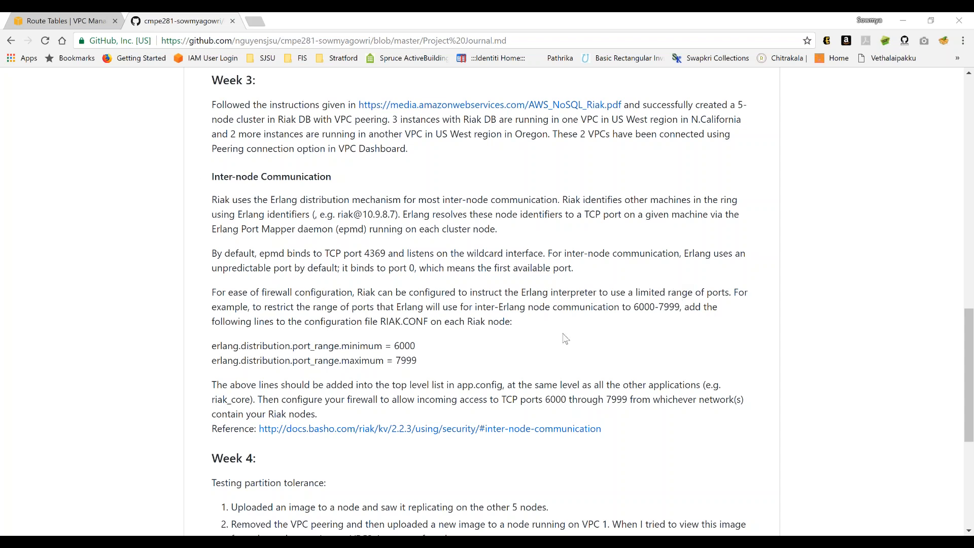
pyautogui.scroll(-5, 566, 339)
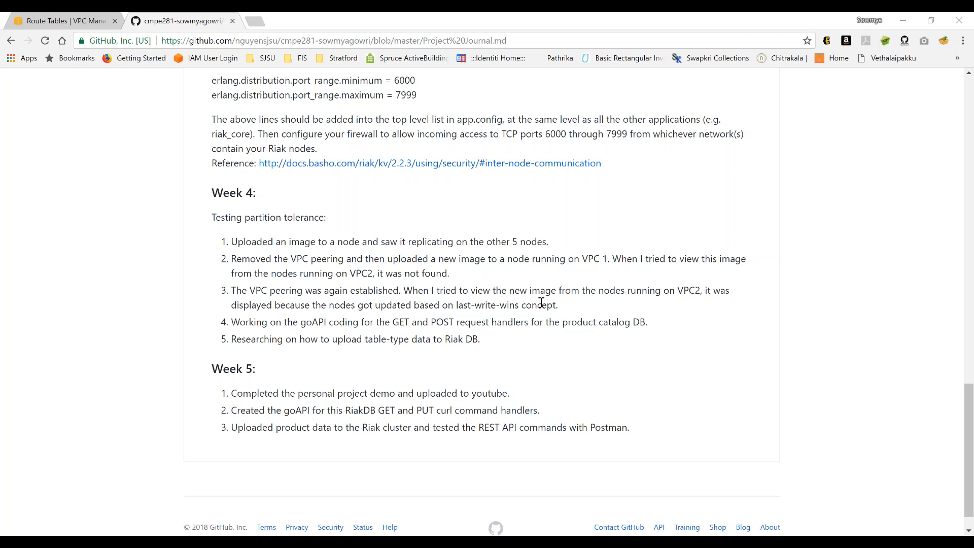
pyautogui.scroll(-1, 602, 359)
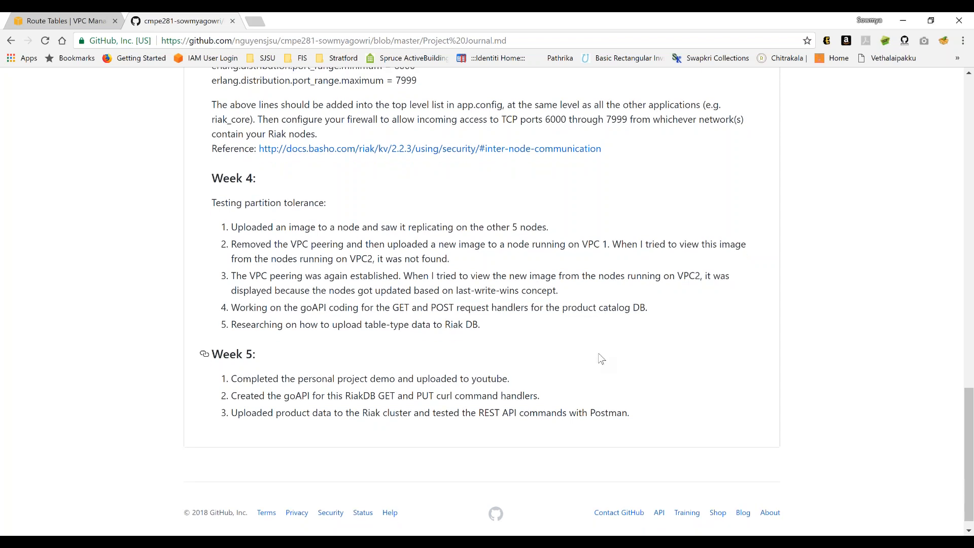
pyautogui.scroll(-1, 602, 359)
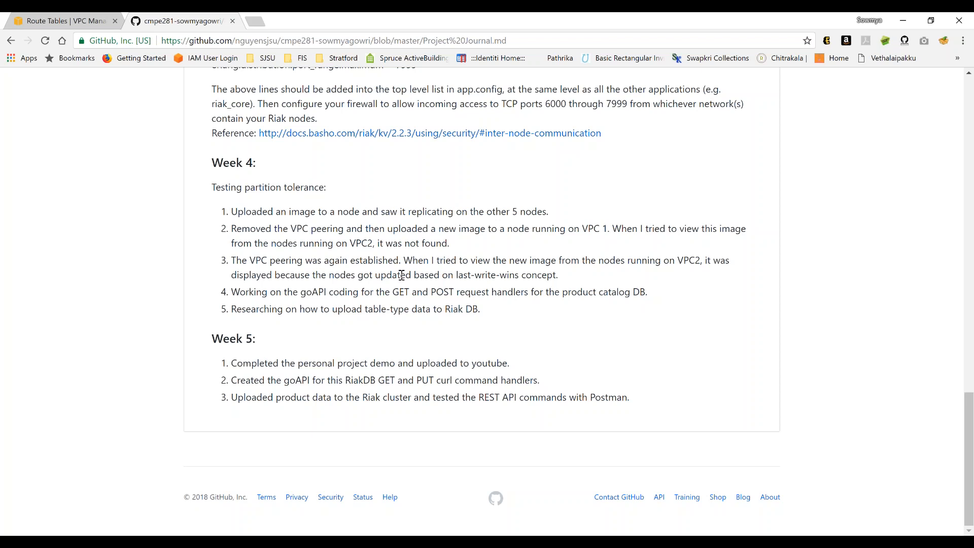
# - Return to the start of the journal page and open the repository's Kanban project board
pyautogui.scroll(20, 473, 283)
pyautogui.scroll(2, 473, 283)
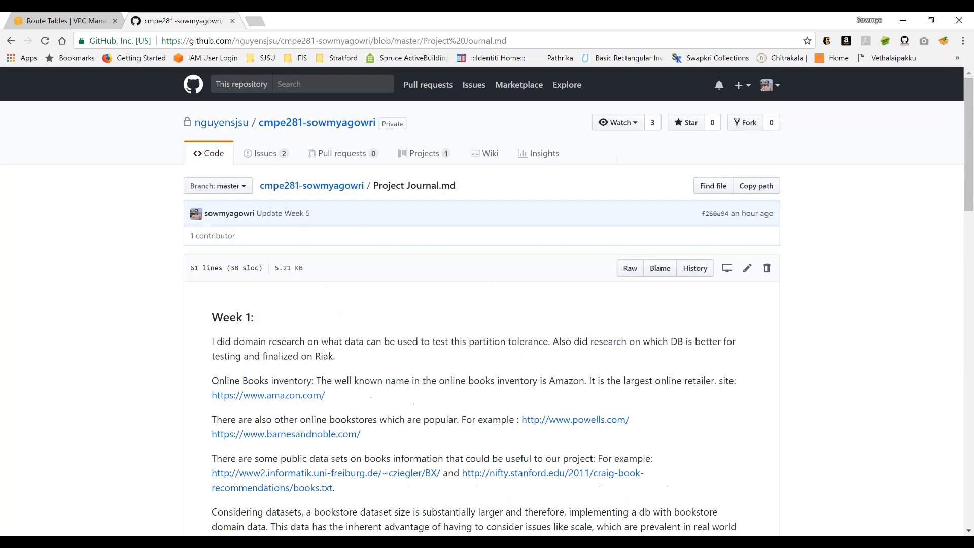
pyautogui.click(430, 157)
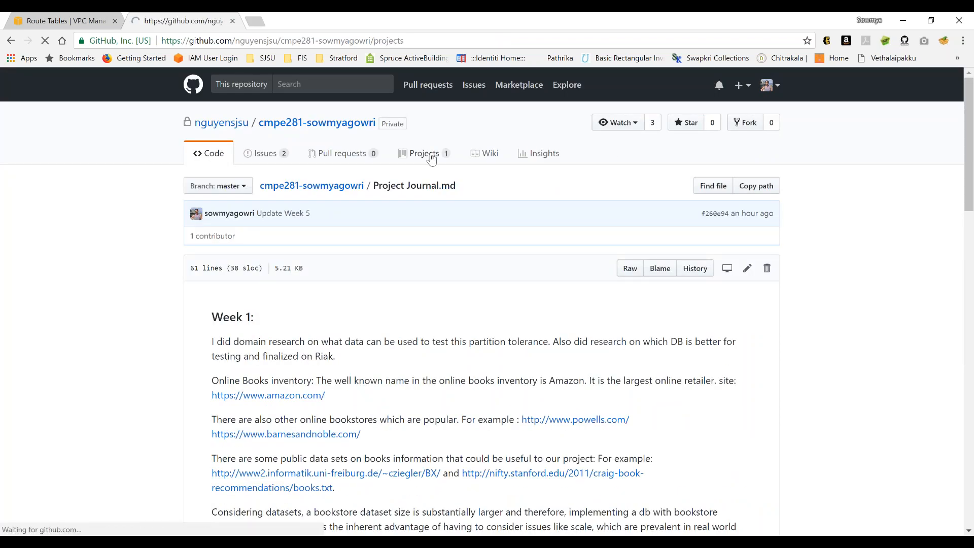
pyautogui.click(215, 256)
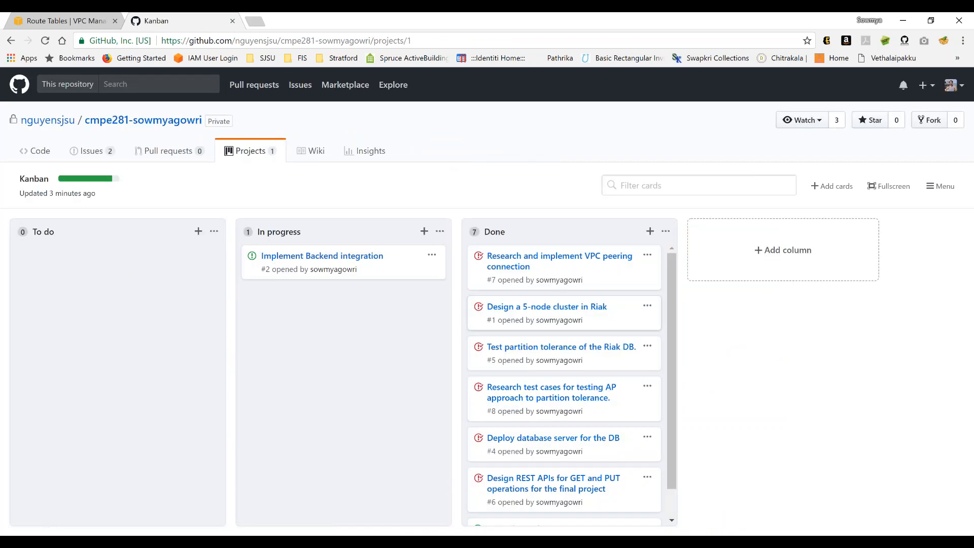